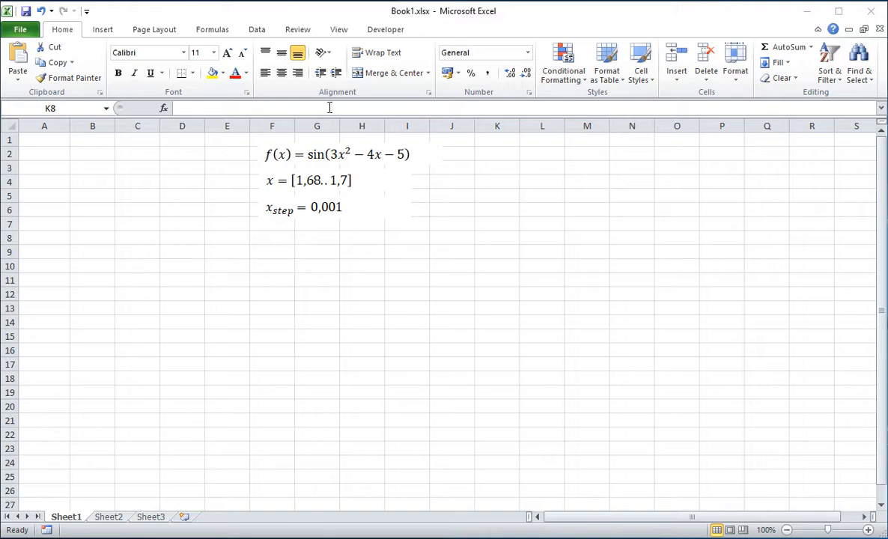
pyautogui.click(123, 197)
pyautogui.click(84, 168)
pyautogui.click(168, 209)
pyautogui.click(122, 169)
pyautogui.click(82, 171)
pyautogui.click(93, 197)
pyautogui.click(91, 167)
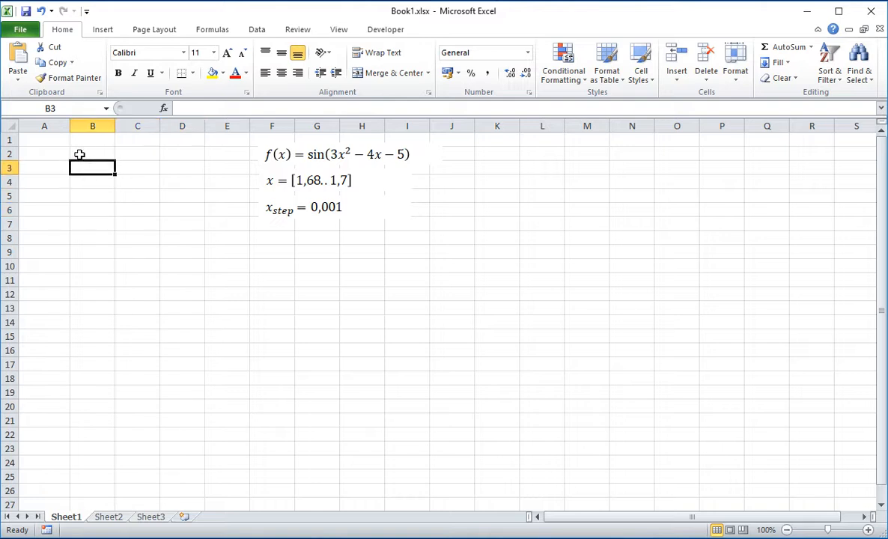
pyautogui.click(42, 160)
pyautogui.click(85, 167)
pyautogui.click(89, 145)
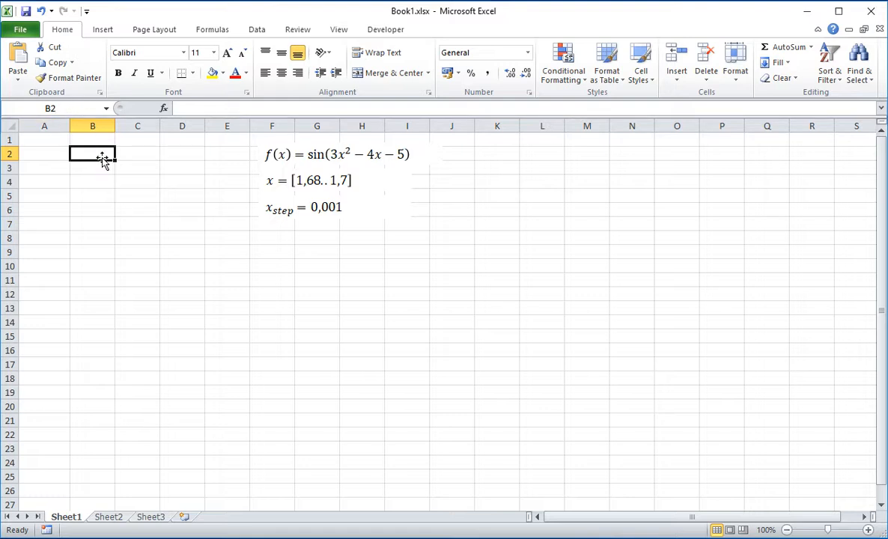
pyautogui.click(135, 177)
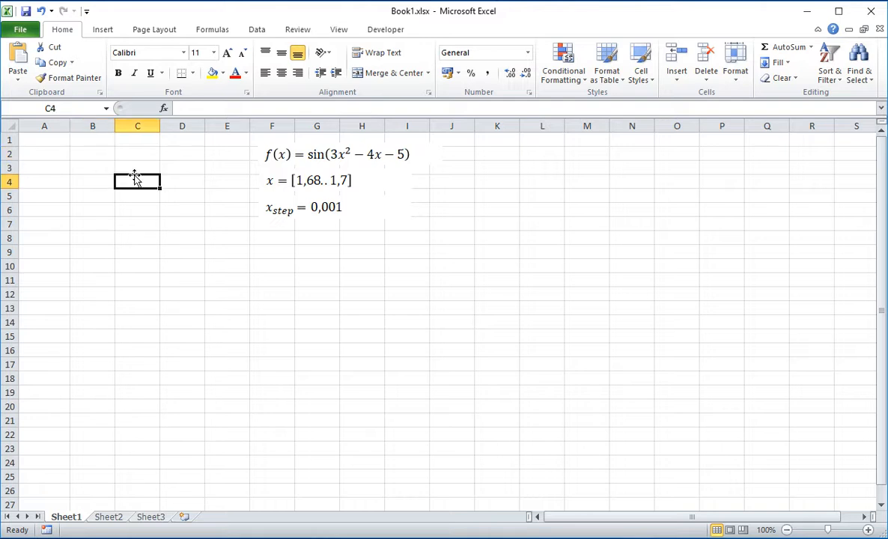
pyautogui.click(83, 150)
pyautogui.click(49, 150)
pyautogui.click(129, 182)
pyautogui.click(237, 295)
pyautogui.click(149, 215)
pyautogui.click(91, 182)
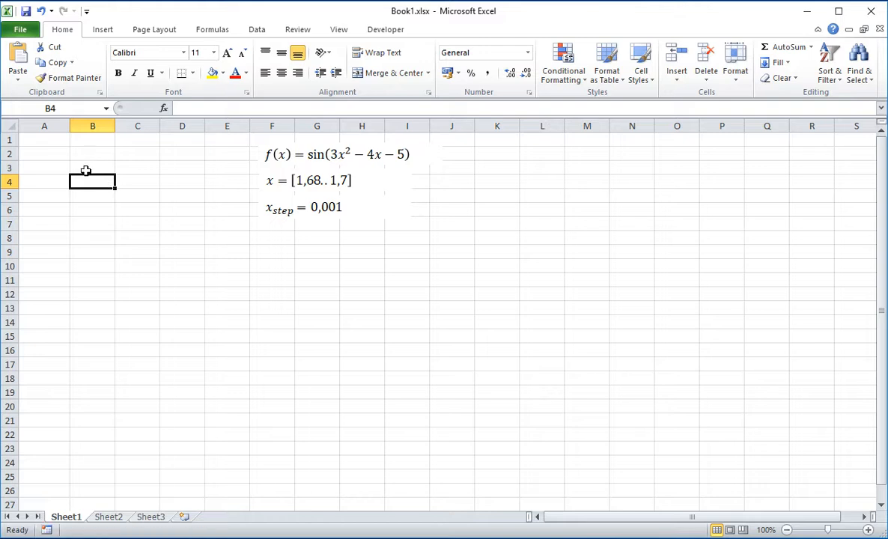
pyautogui.click(135, 153)
pyautogui.click(98, 154)
# Enter the column headers №, x and f(x) in cells A1, B1 and C1.
pyautogui.click(46, 140)
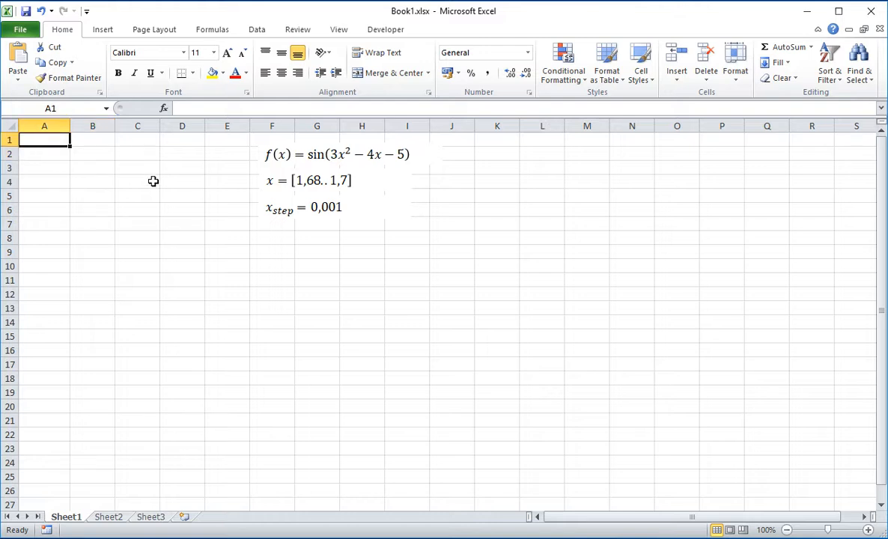
pyautogui.write('№')
pyautogui.press('Return')
pyautogui.press('Up')
pyautogui.press('Right')
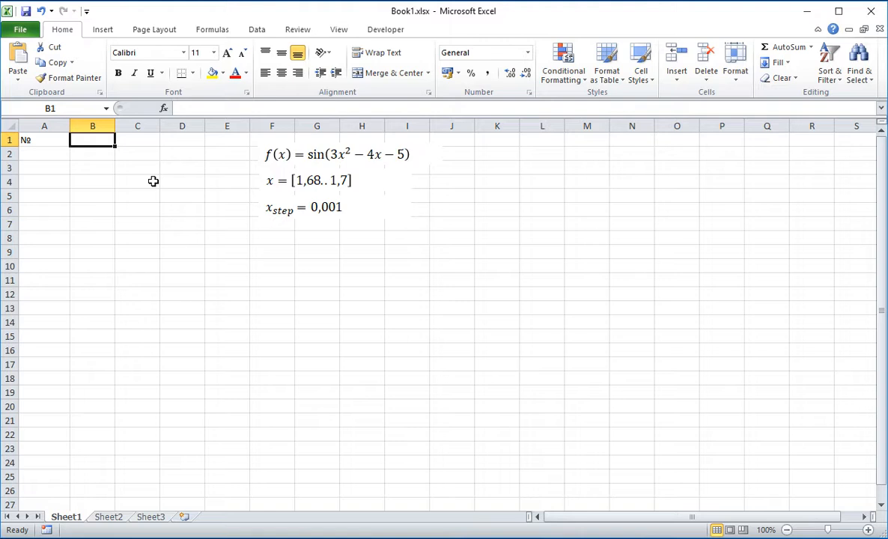
pyautogui.write('ч')
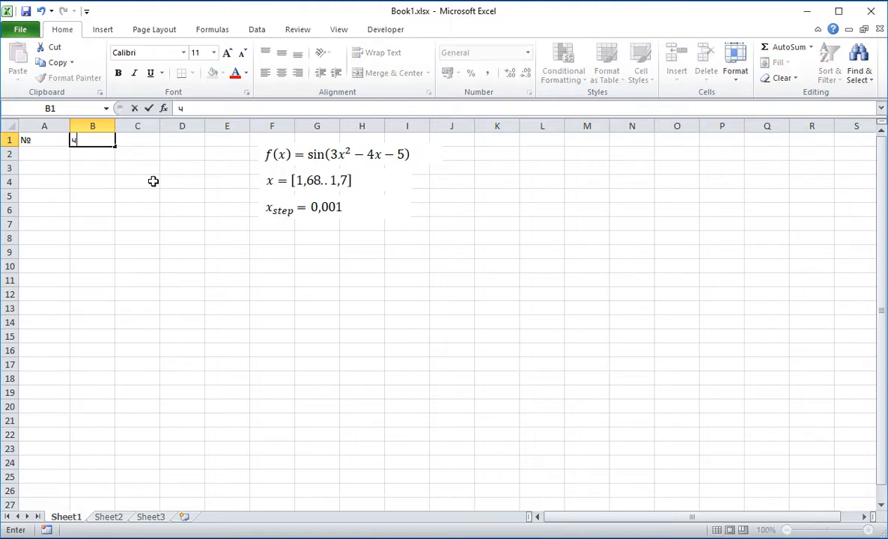
pyautogui.press('Return')
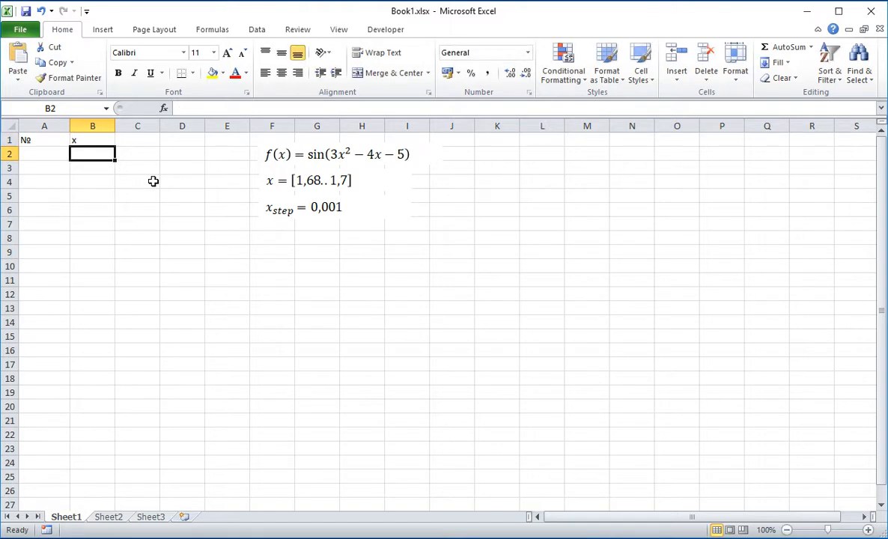
pyautogui.press('Up')
pyautogui.press('Left')
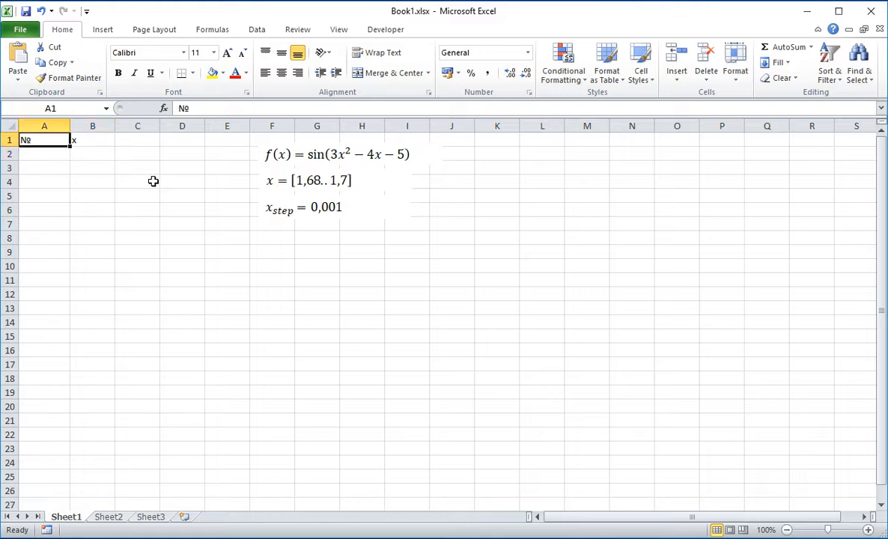
pyautogui.press('Right')
pyautogui.press('Right')
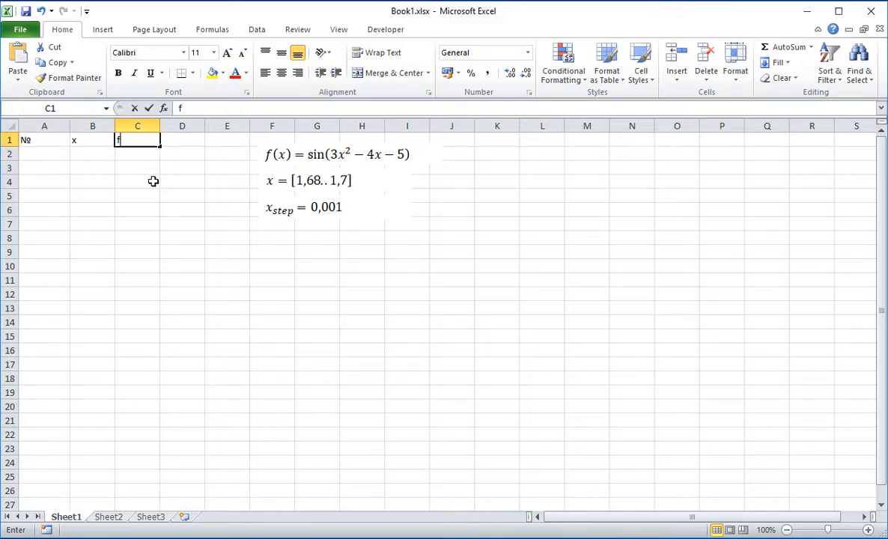
pyautogui.write('f')
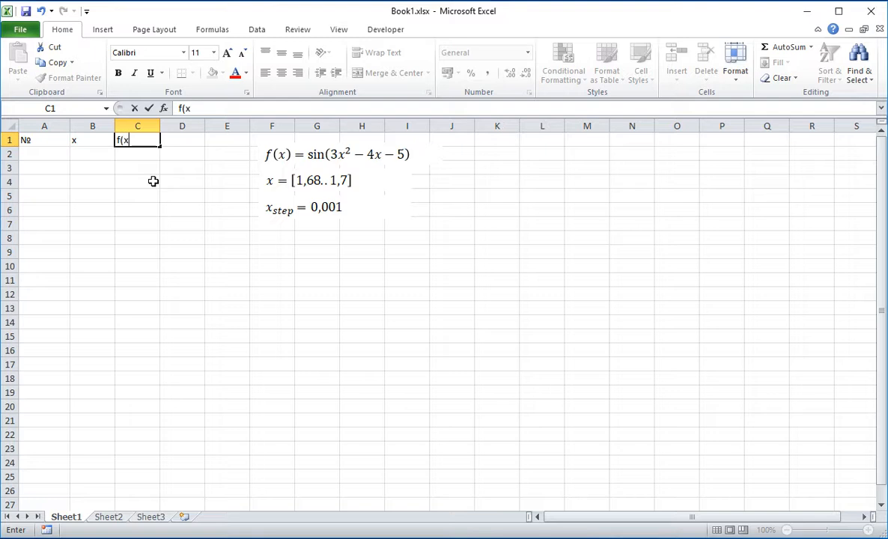
pyautogui.press('Return')
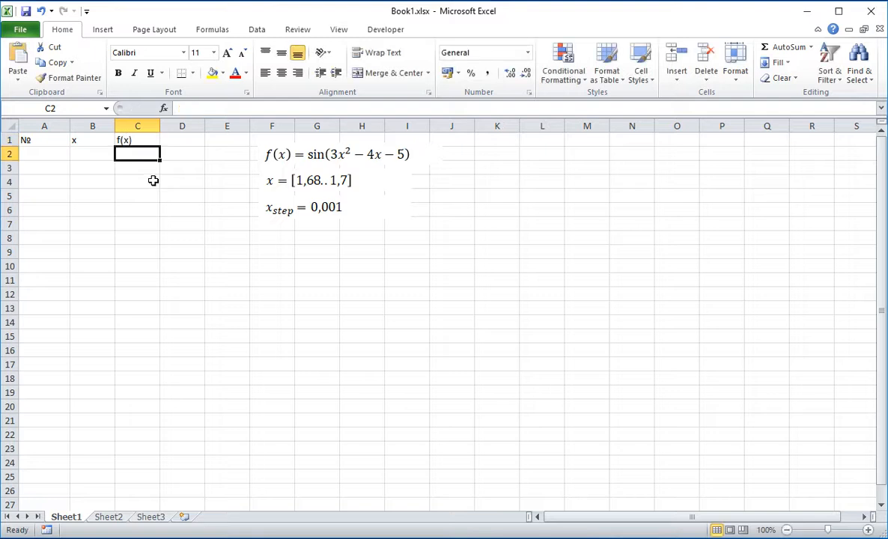
# Enter 1 in cell A2 as the first row number of the № column.
pyautogui.click(90, 211)
pyautogui.click(89, 157)
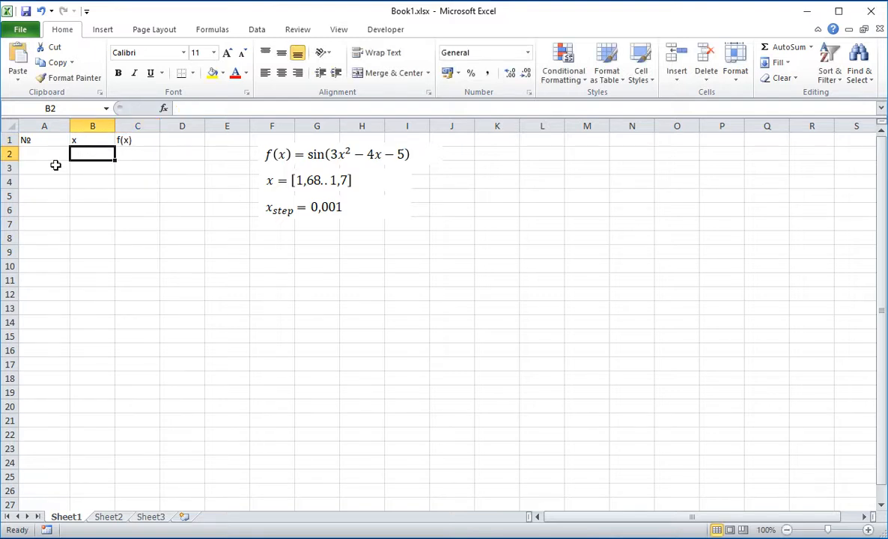
pyautogui.click(30, 153)
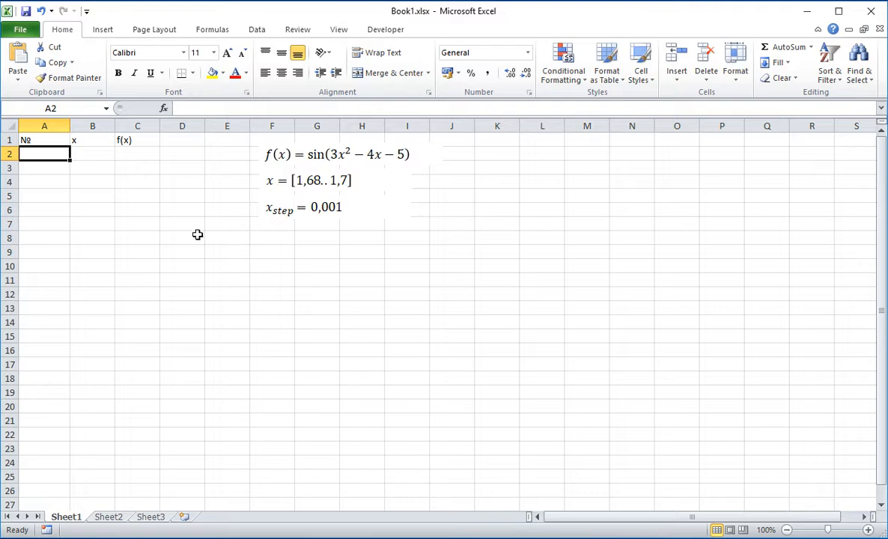
pyautogui.write('1')
pyautogui.press('Return')
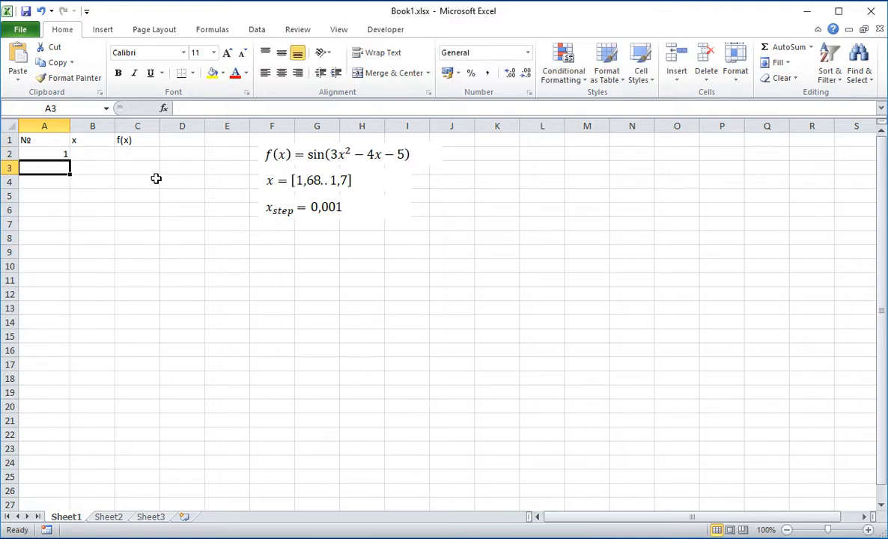
pyautogui.click(47, 155)
pyautogui.click(137, 212)
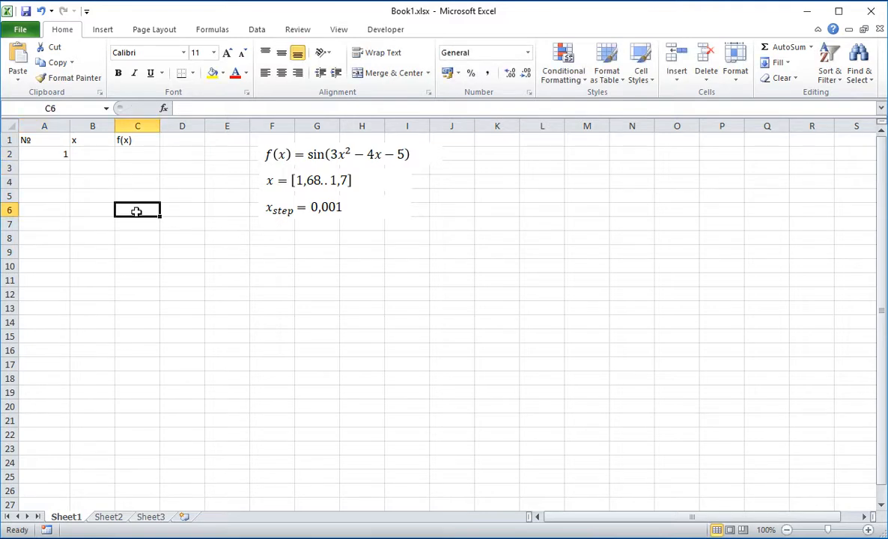
pyautogui.click(47, 153)
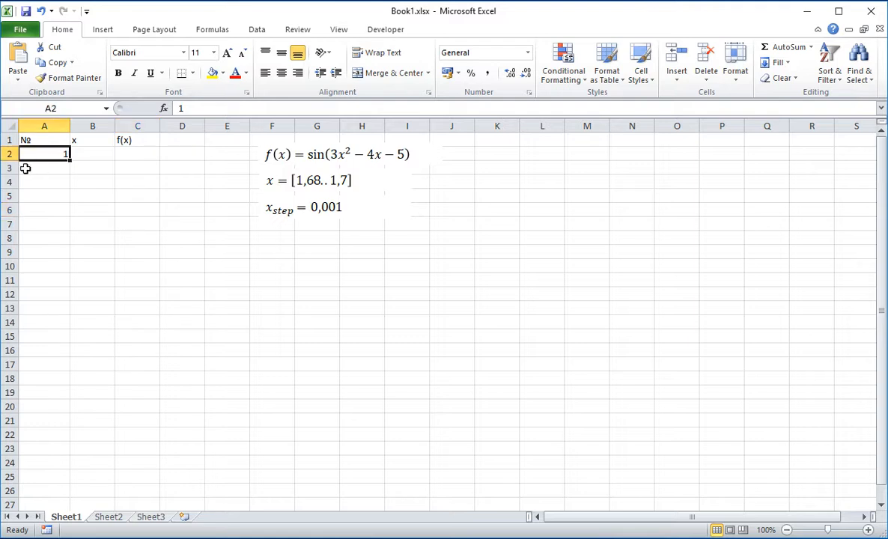
pyautogui.click(119, 208)
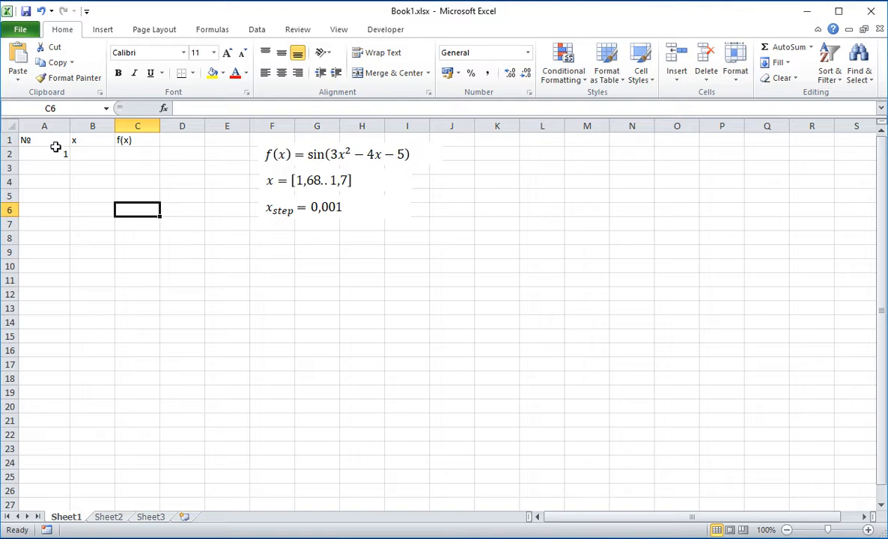
pyautogui.click(54, 155)
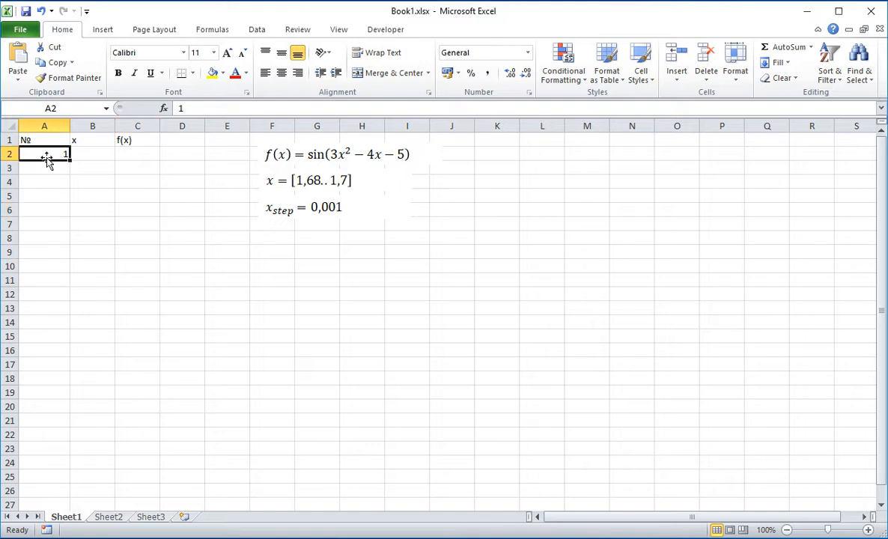
pyautogui.click(42, 166)
pyautogui.click(40, 210)
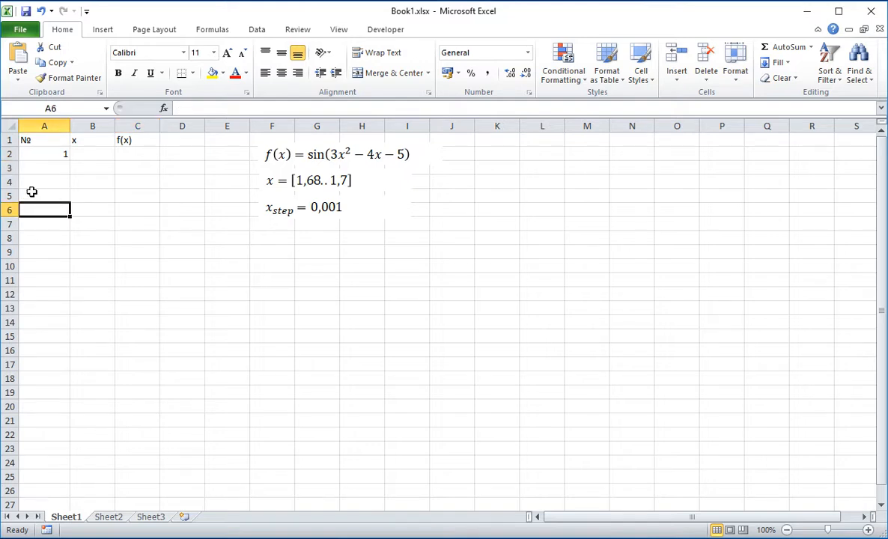
# Enter 2 in cell A3 as the second row number of the № column.
pyautogui.click(43, 167)
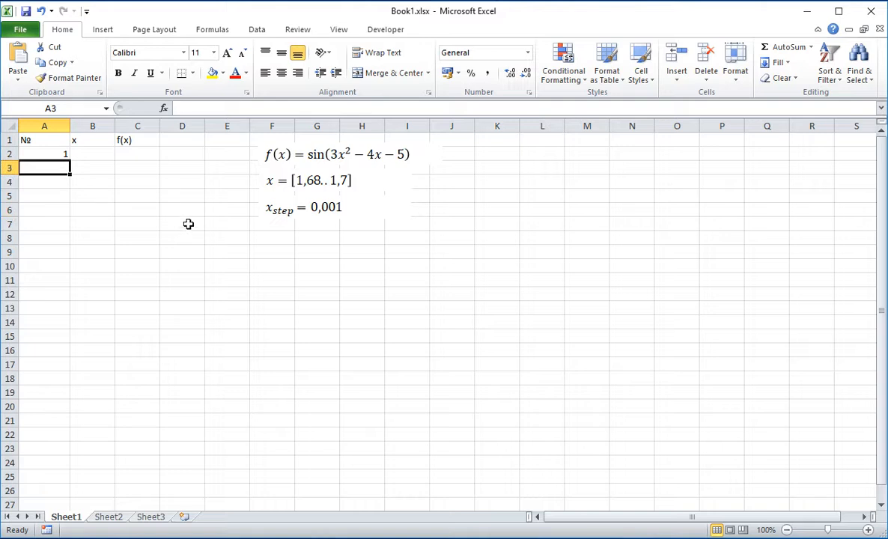
pyautogui.write('2')
pyautogui.click(101, 205)
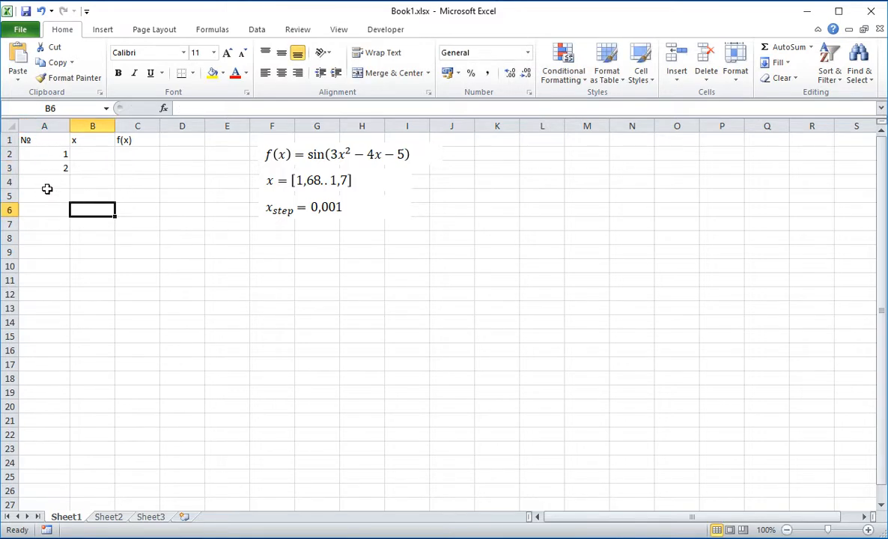
pyautogui.click(36, 150)
pyautogui.click(45, 172)
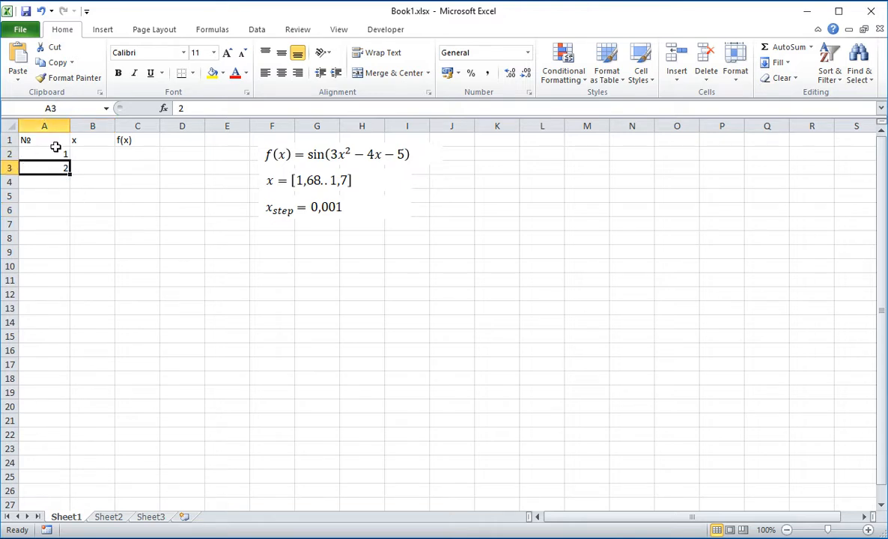
pyautogui.click(161, 205)
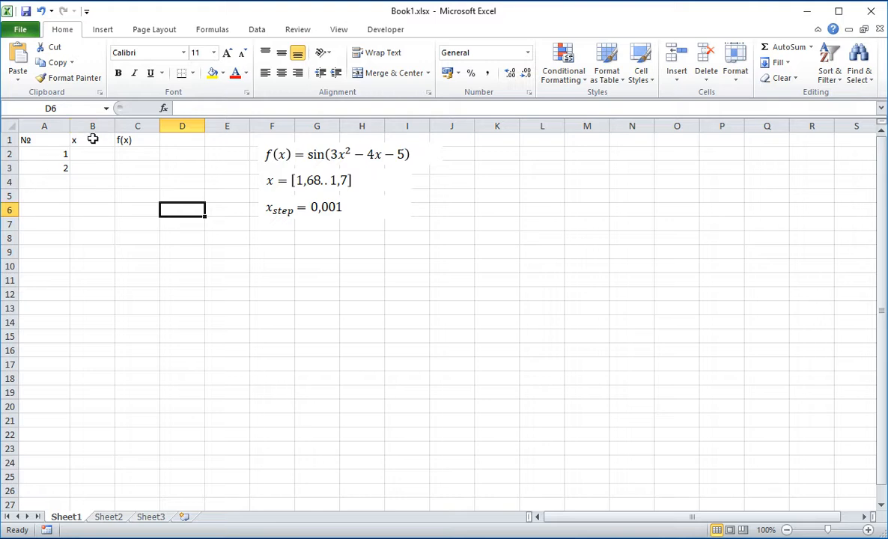
# Extend the number series from A2:A3 down to cell A11 so the № column runs from 1 to 10.
pyautogui.moveTo(45, 152); pyautogui.dragTo(44, 168)
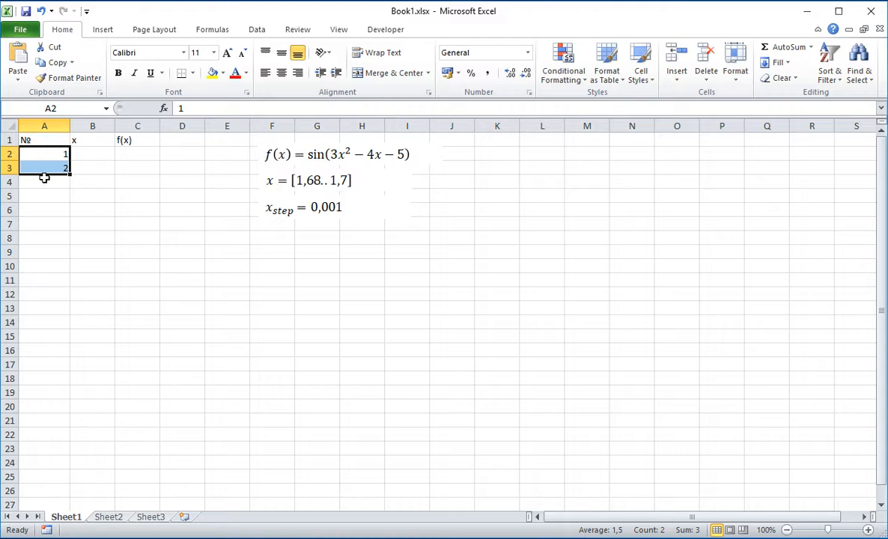
pyautogui.click(82, 178)
pyautogui.click(51, 153)
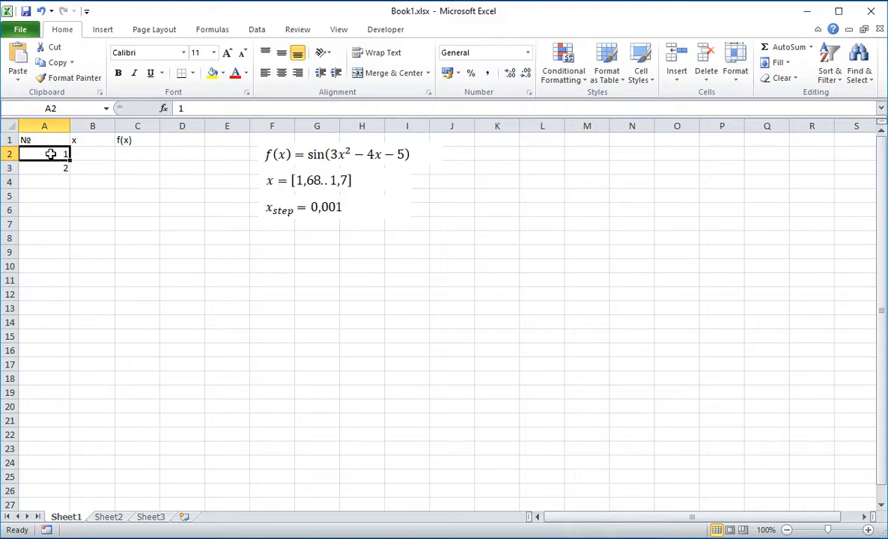
pyautogui.moveTo(43, 154); pyautogui.dragTo(44, 167)
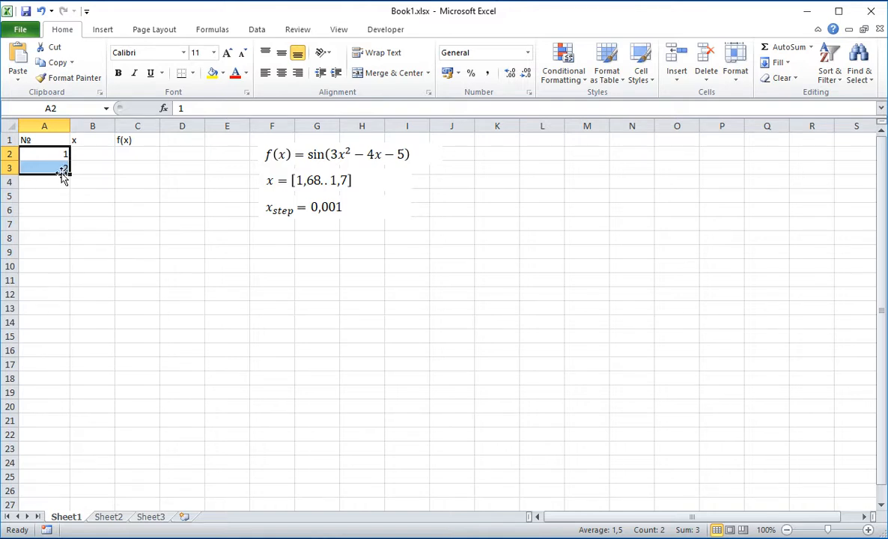
pyautogui.moveTo(68, 174); pyautogui.dragTo(70, 289)
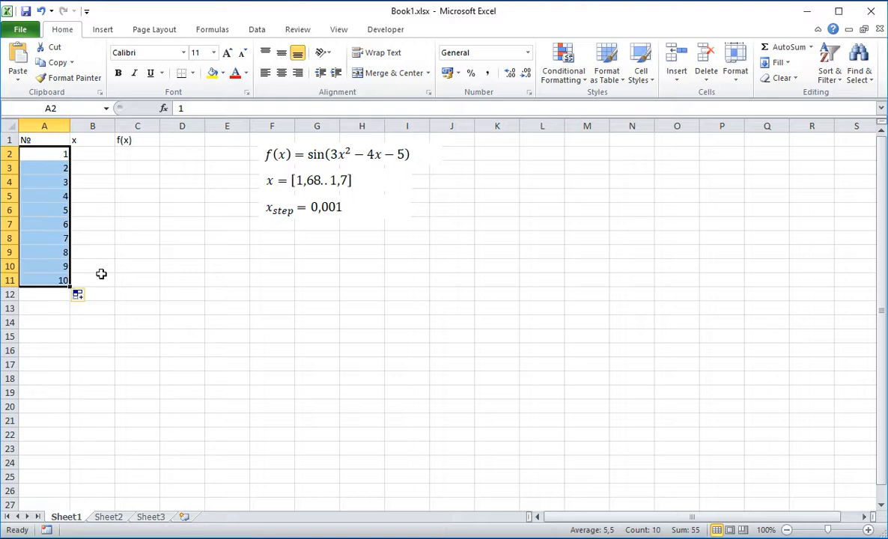
pyautogui.click(162, 282)
pyautogui.click(48, 156)
pyautogui.click(41, 187)
pyautogui.click(46, 228)
pyautogui.click(46, 256)
pyautogui.moveTo(46, 266); pyautogui.dragTo(57, 281)
pyautogui.click(54, 280)
pyautogui.click(52, 240)
pyautogui.click(51, 182)
pyautogui.click(50, 155)
pyautogui.click(52, 194)
pyautogui.click(45, 237)
pyautogui.click(53, 267)
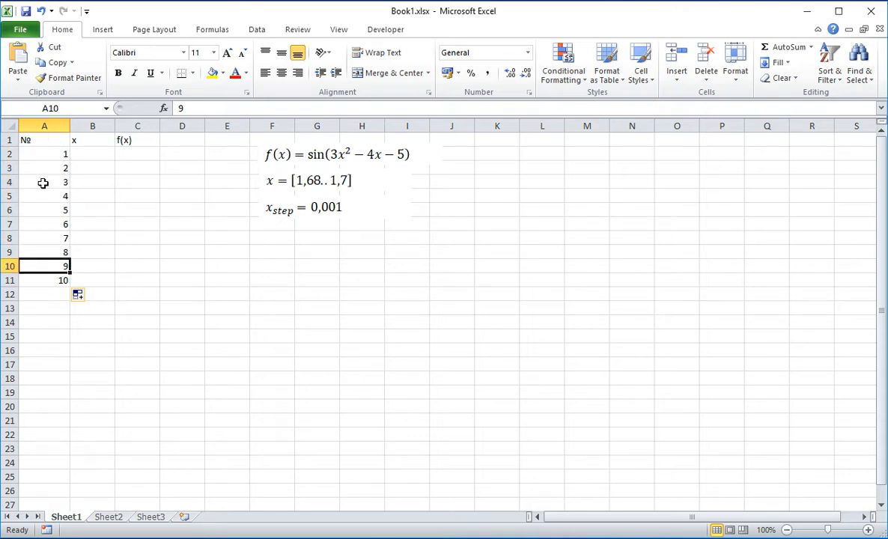
pyautogui.click(47, 238)
pyautogui.click(47, 167)
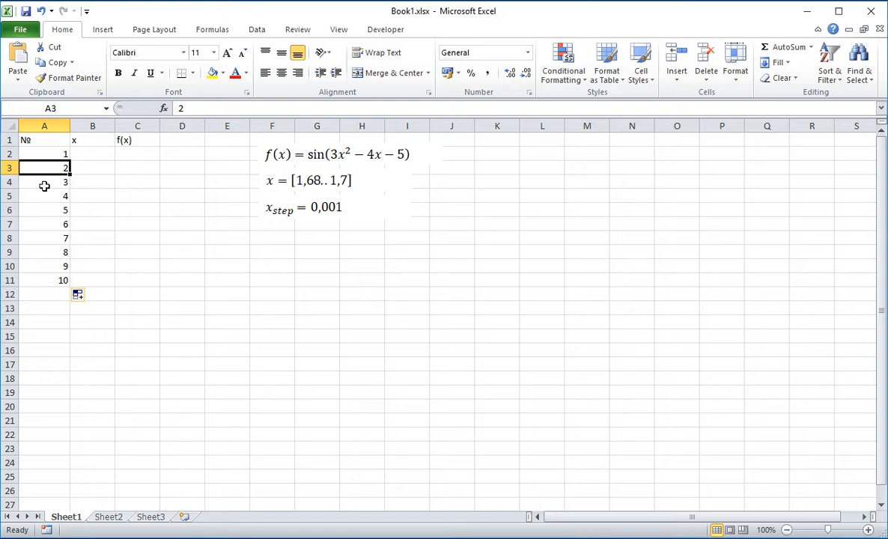
pyautogui.click(43, 210)
pyautogui.click(51, 237)
pyautogui.click(217, 222)
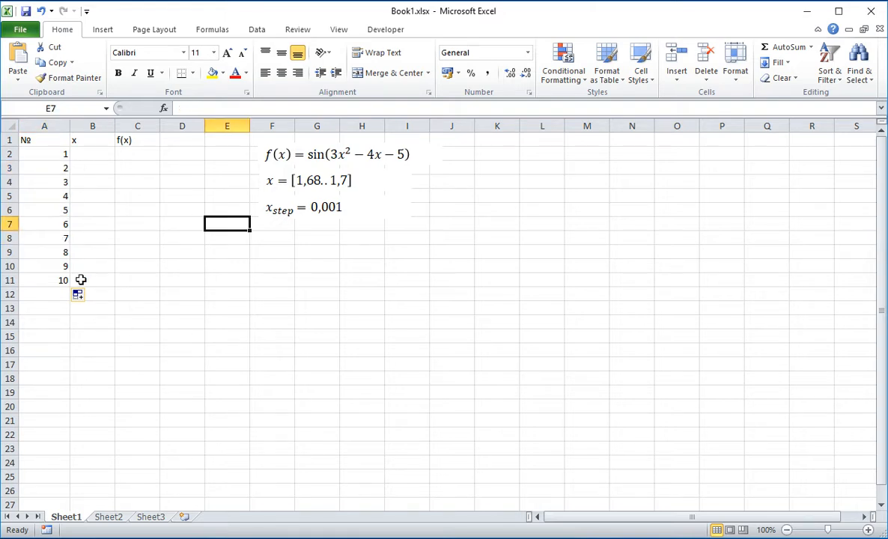
pyautogui.click(52, 278)
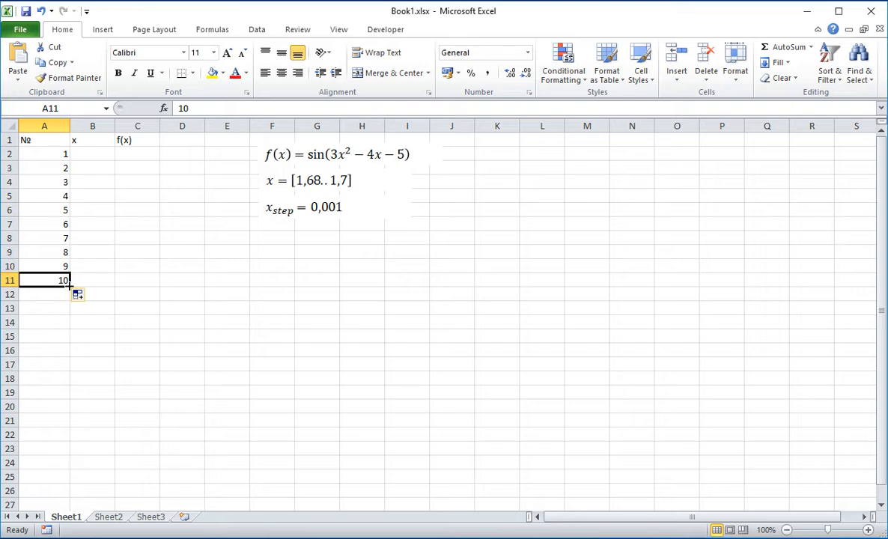
pyautogui.click(45, 169)
pyautogui.click(46, 154)
pyautogui.click(43, 195)
pyautogui.click(53, 250)
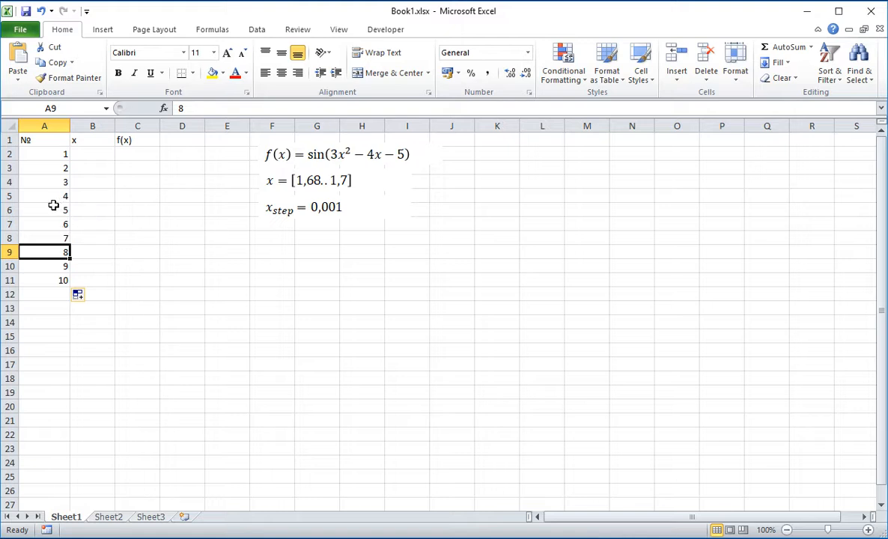
pyautogui.click(47, 179)
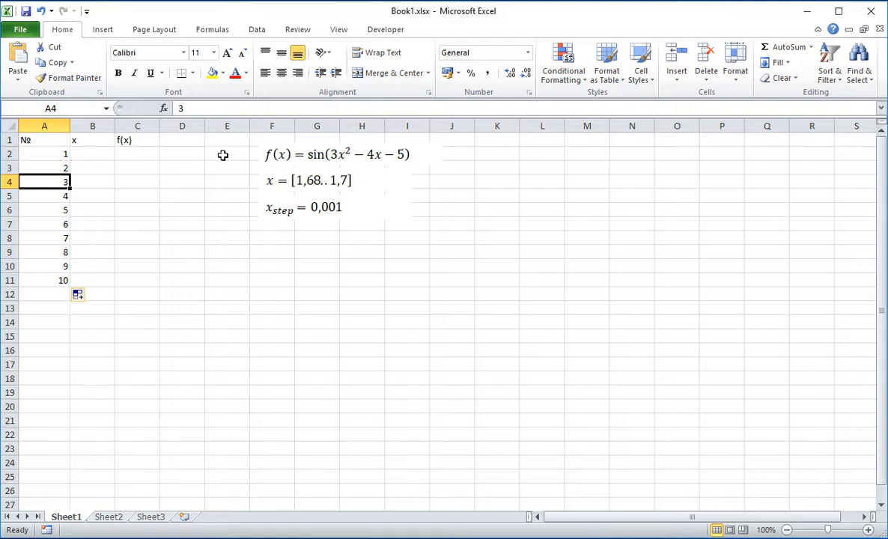
pyautogui.click(490, 154)
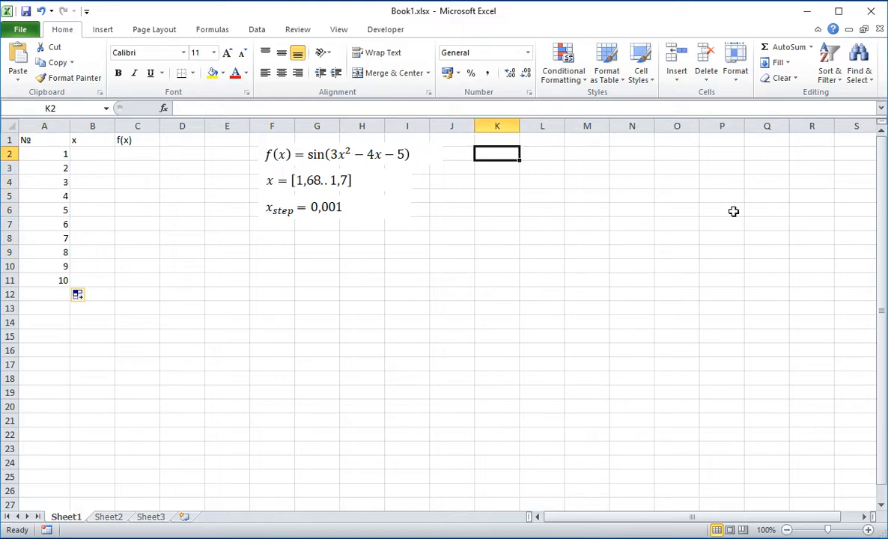
# Label cell K2 x_start and enter the starting value 1,68 beside it in L2.
pyautogui.write('x_start')
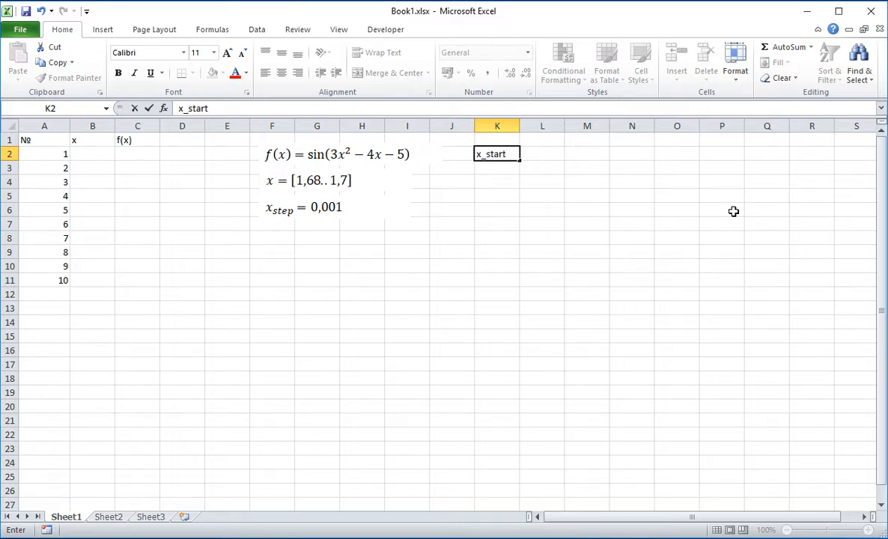
pyautogui.press('Tab')
pyautogui.press('Left')
pyautogui.press('Right')
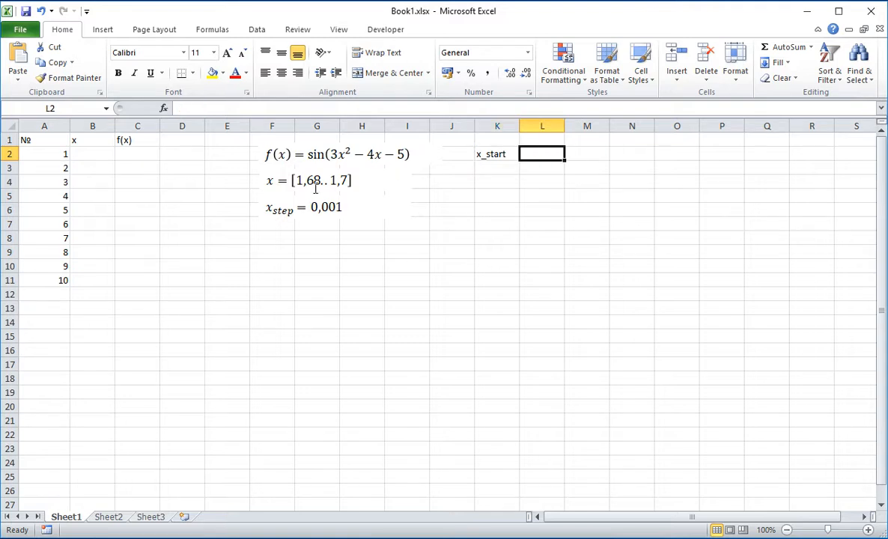
pyautogui.write('1')
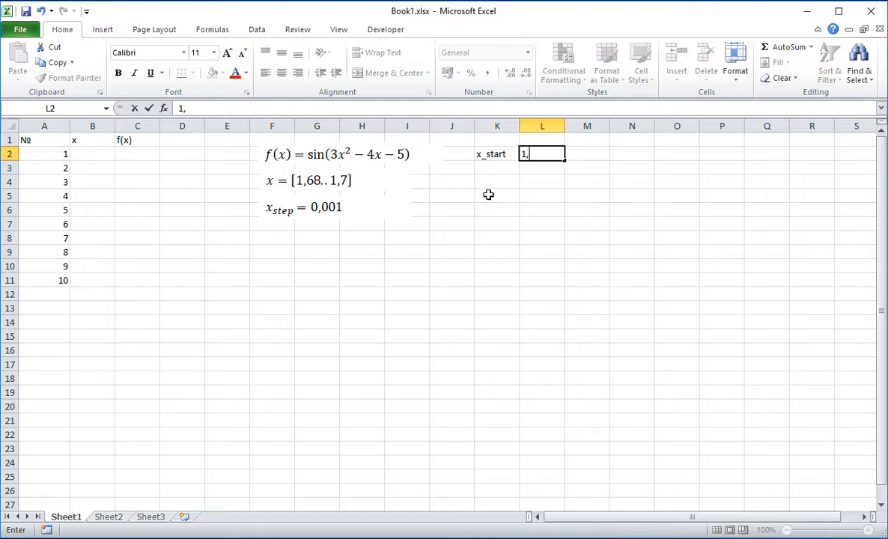
pyautogui.write(',68')
pyautogui.click(571, 207)
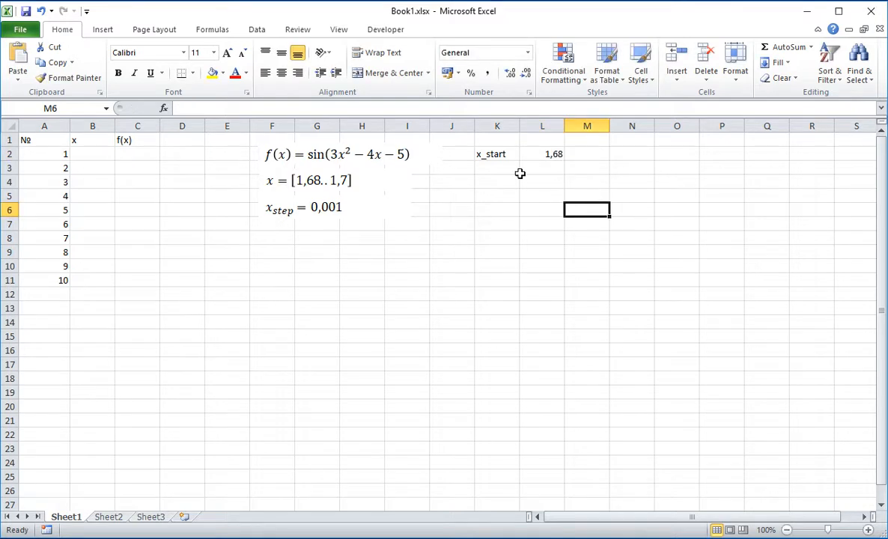
# Label cell K3 x_step and enter the increment 0,001 beside it in L3.
pyautogui.click(487, 171)
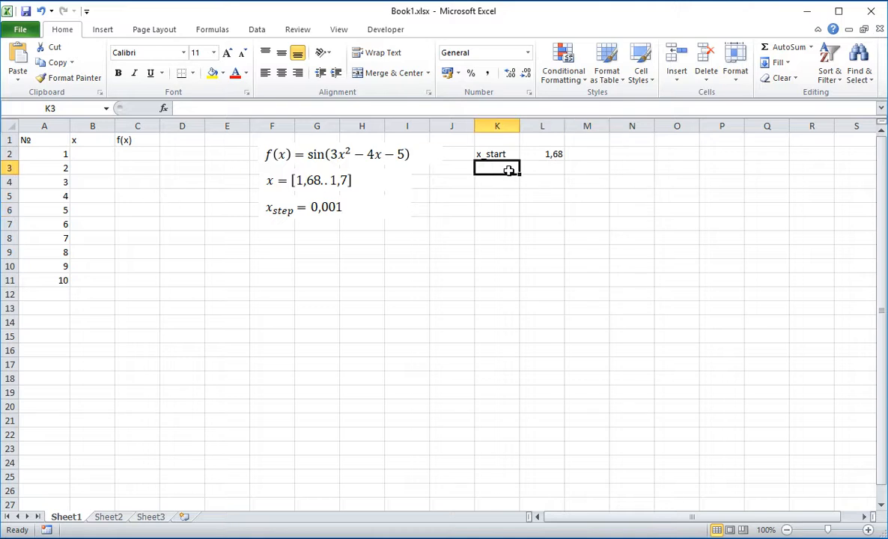
pyautogui.write('x')
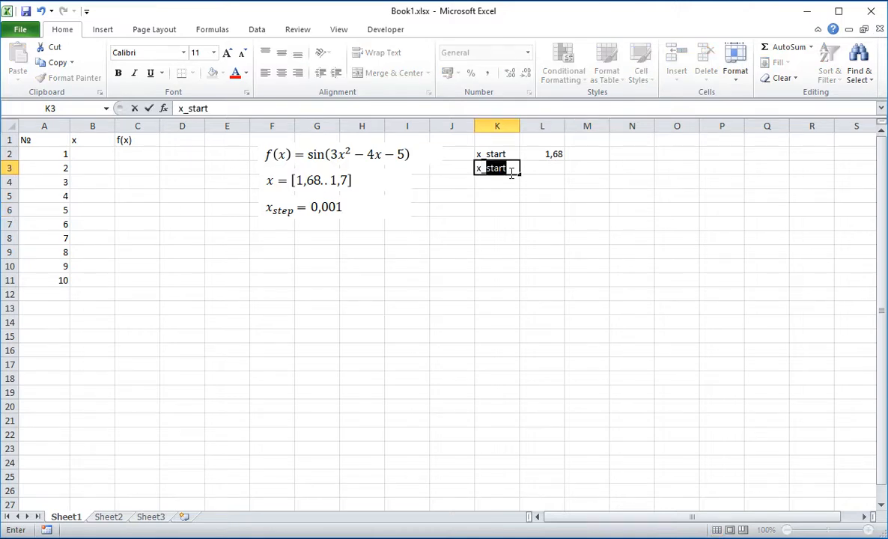
pyautogui.write('_step')
pyautogui.press('Tab')
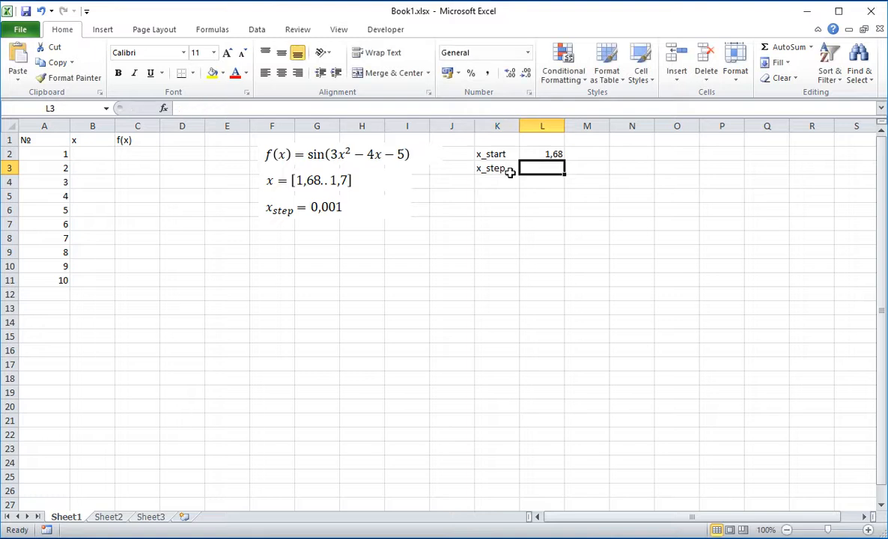
pyautogui.write('0,001')
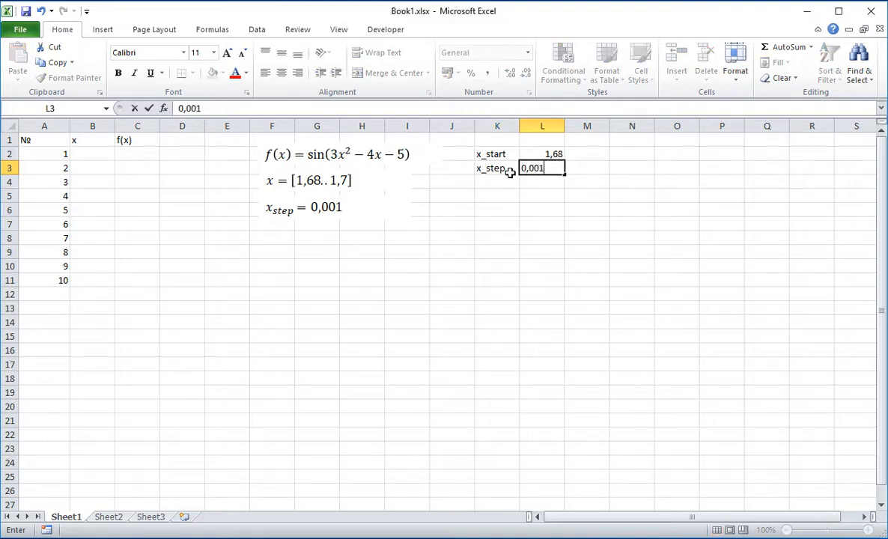
pyautogui.click(497, 250)
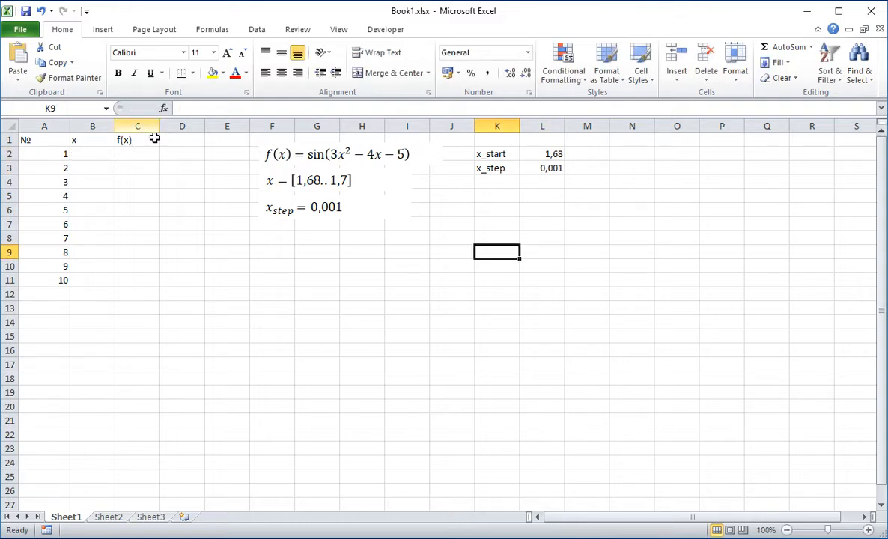
# Enter the formula =L2 in cell B2 so the first x value refers to x_start.
pyautogui.click(84, 155)
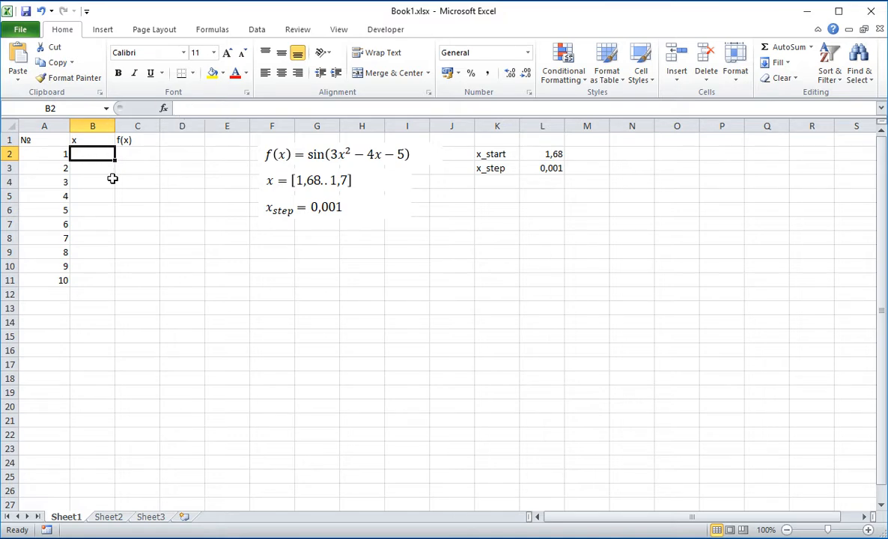
pyautogui.click(191, 107)
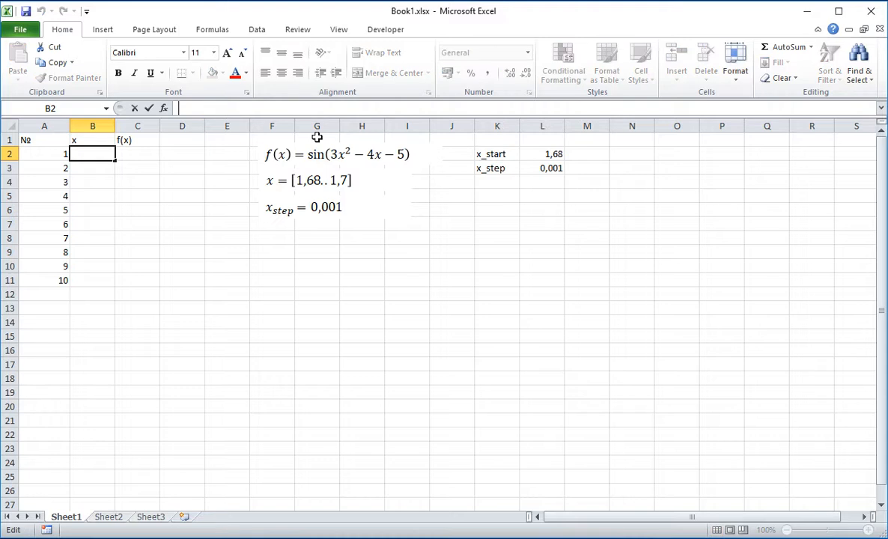
pyautogui.write('=')
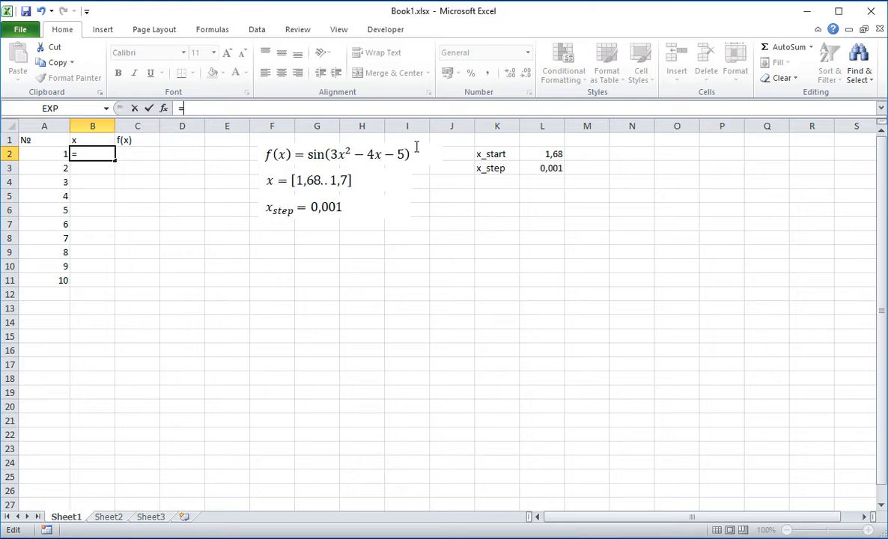
pyautogui.click(551, 154)
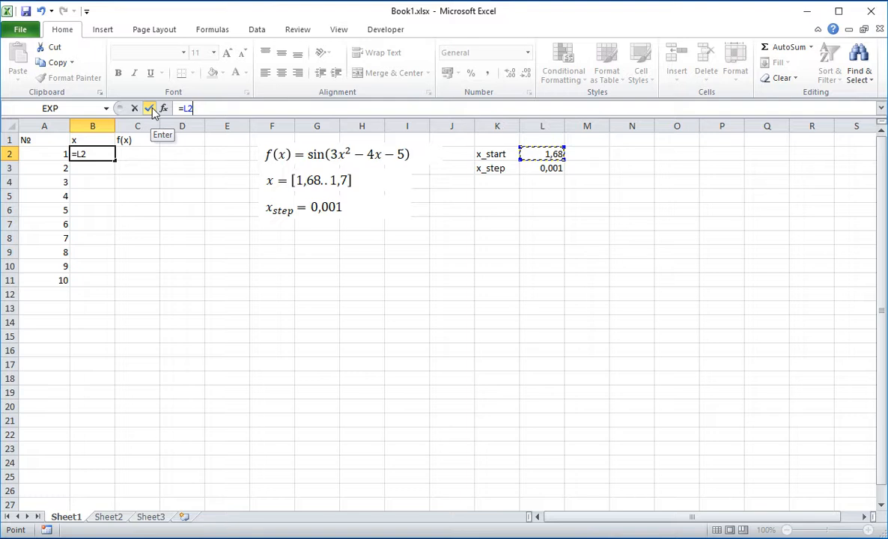
pyautogui.press('Return')
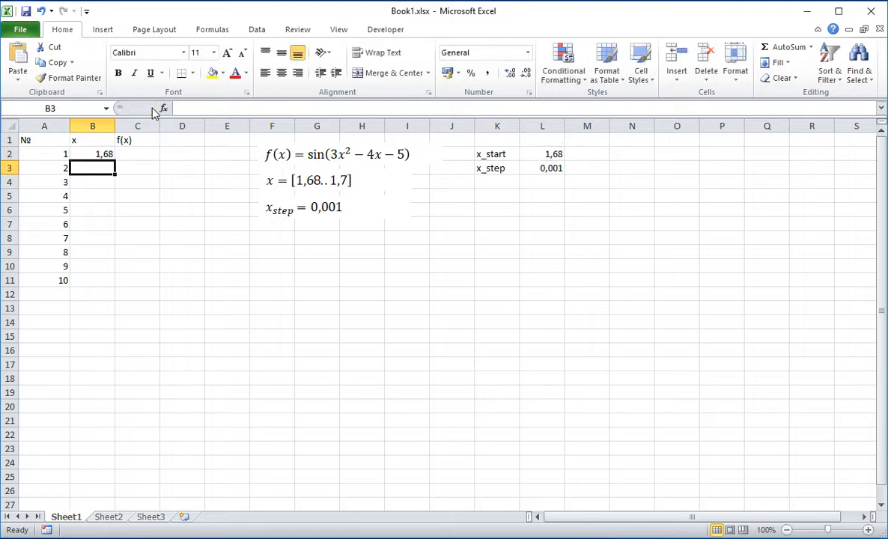
# Change the x_start value in L2 to 1,69 to test the link from cell B2.
pyautogui.click(101, 155)
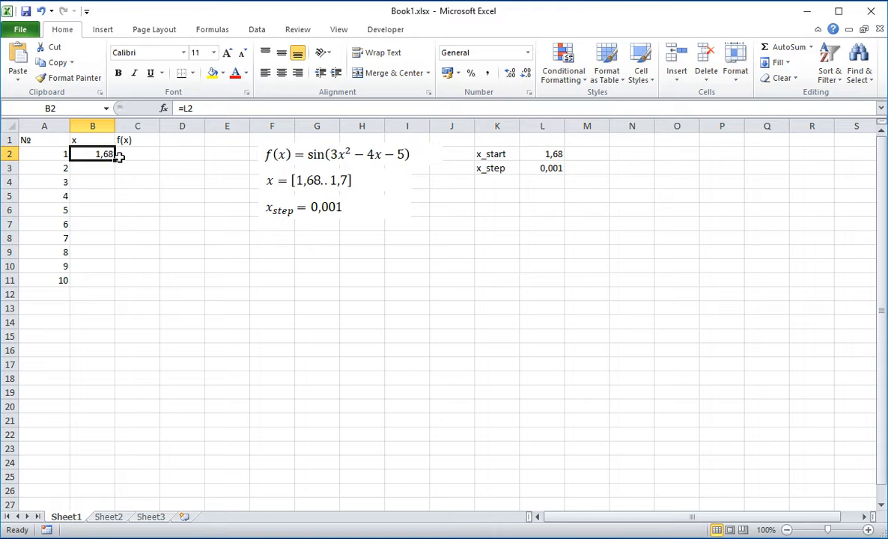
pyautogui.click(46, 153)
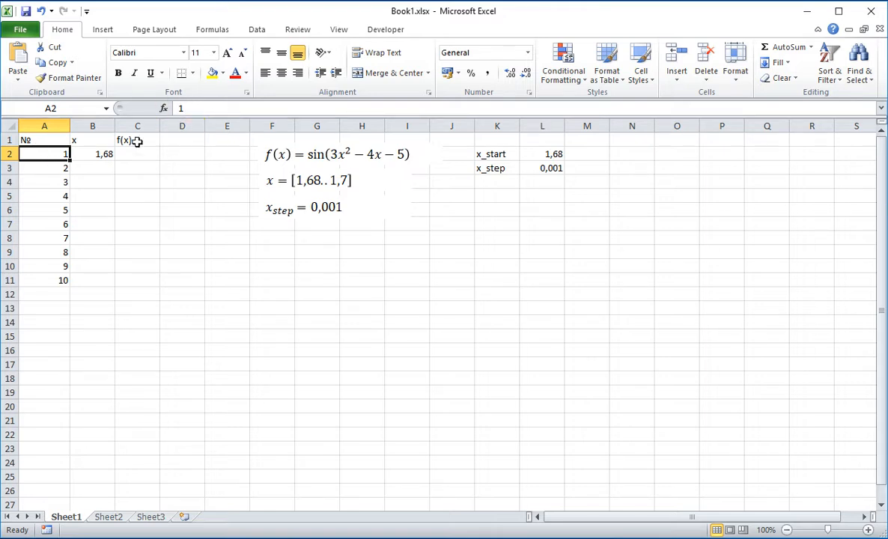
pyautogui.click(97, 153)
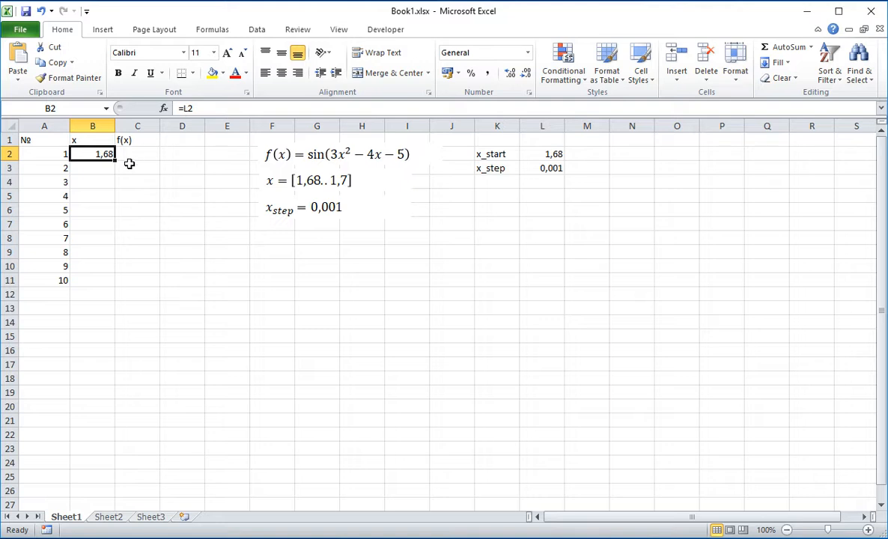
pyautogui.click(91, 170)
pyautogui.click(89, 153)
pyautogui.click(541, 152)
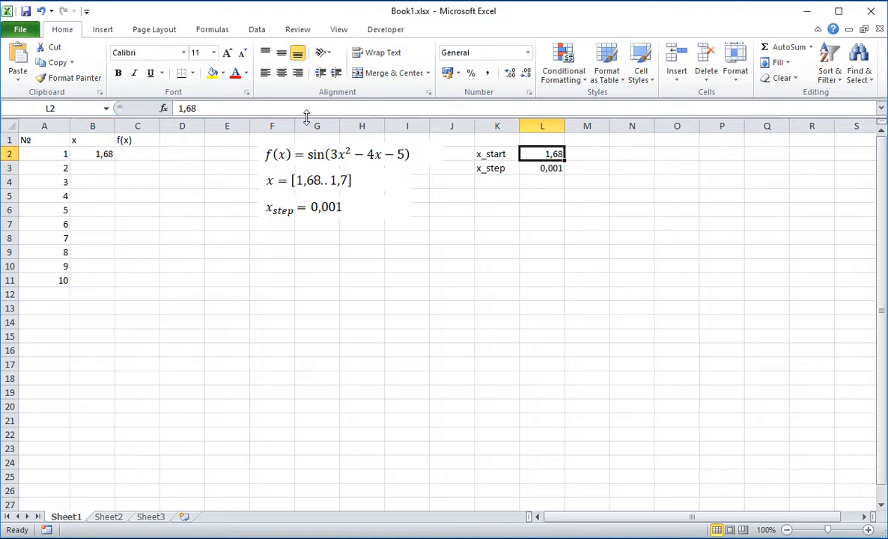
pyautogui.click(213, 110)
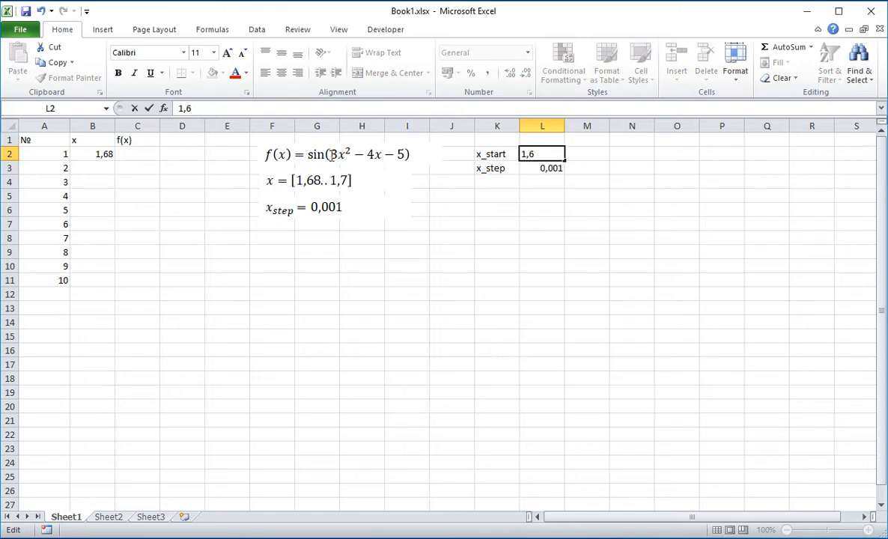
pyautogui.write('9')
pyautogui.press('Return')
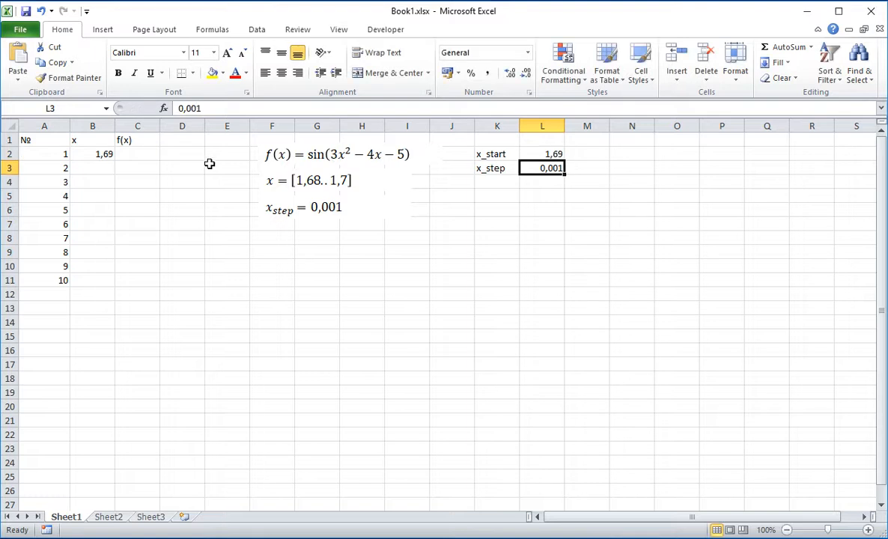
# Check the formula in B2 and set the x_start value in L2 back to 1,68.
pyautogui.click(105, 155)
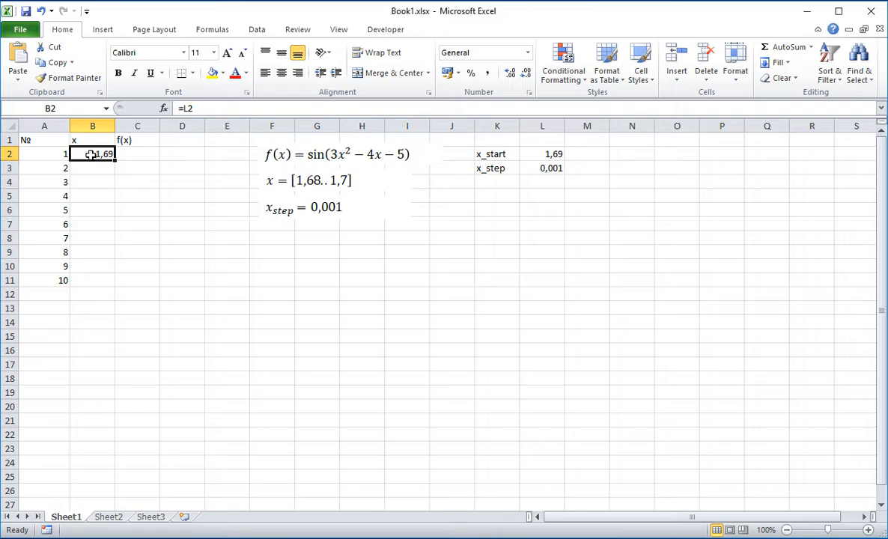
pyautogui.click(132, 177)
pyautogui.click(95, 153)
pyautogui.click(554, 155)
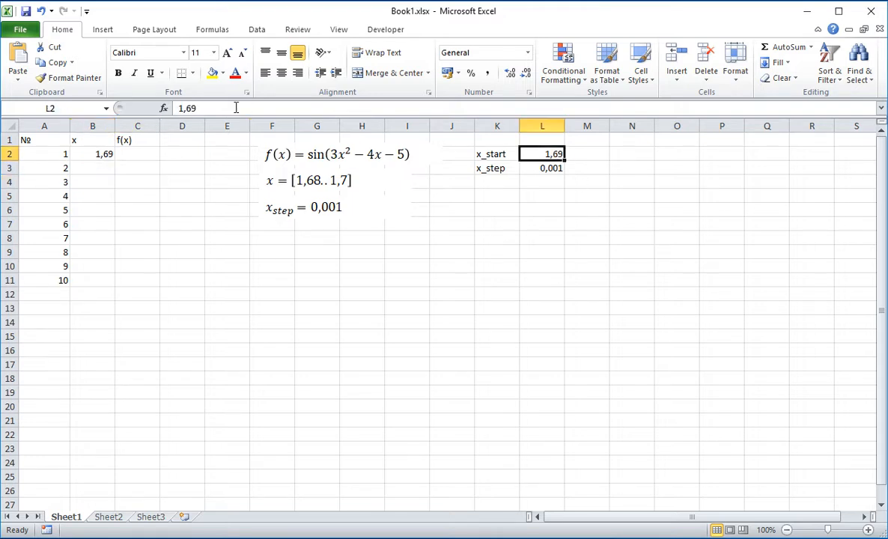
pyautogui.click(202, 110)
pyautogui.write('8')
pyautogui.click(188, 198)
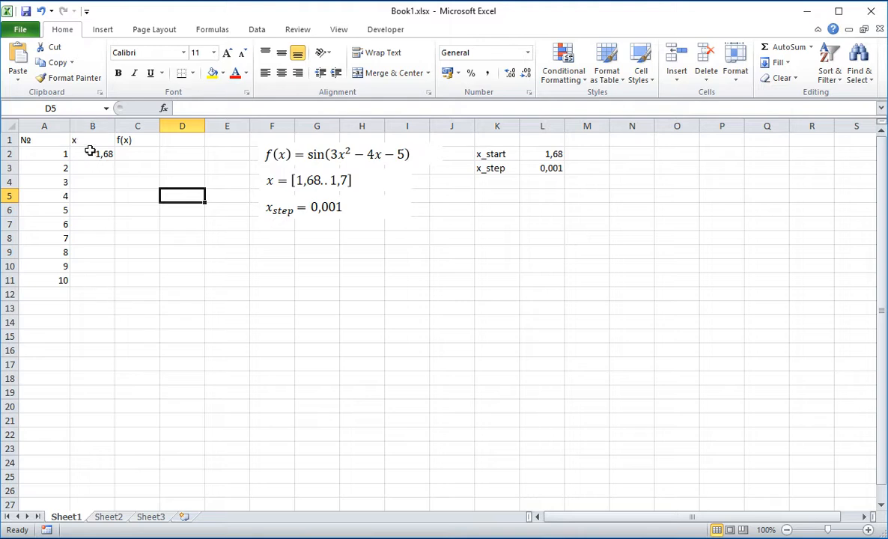
# Enter the formula =B2+L3 in cell B3 to add x_step to the previous x value.
pyautogui.click(93, 168)
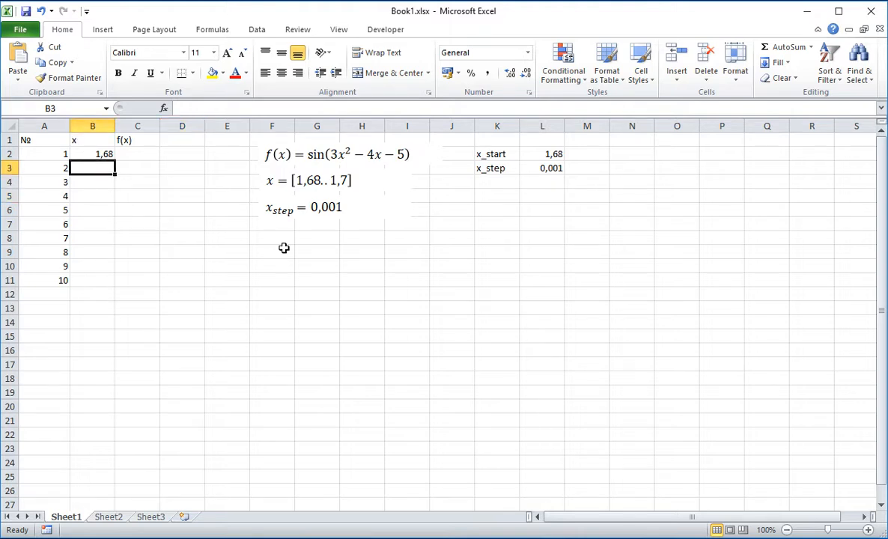
pyautogui.write('=')
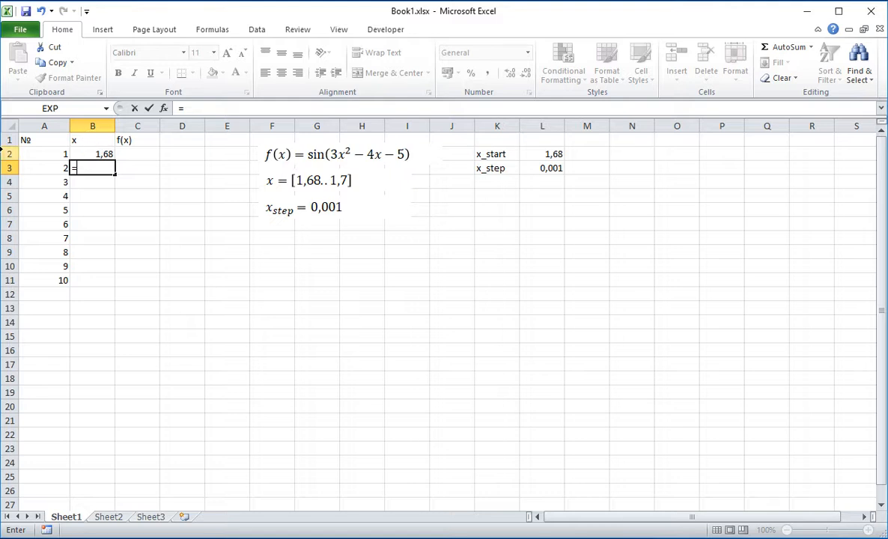
pyautogui.click(88, 152)
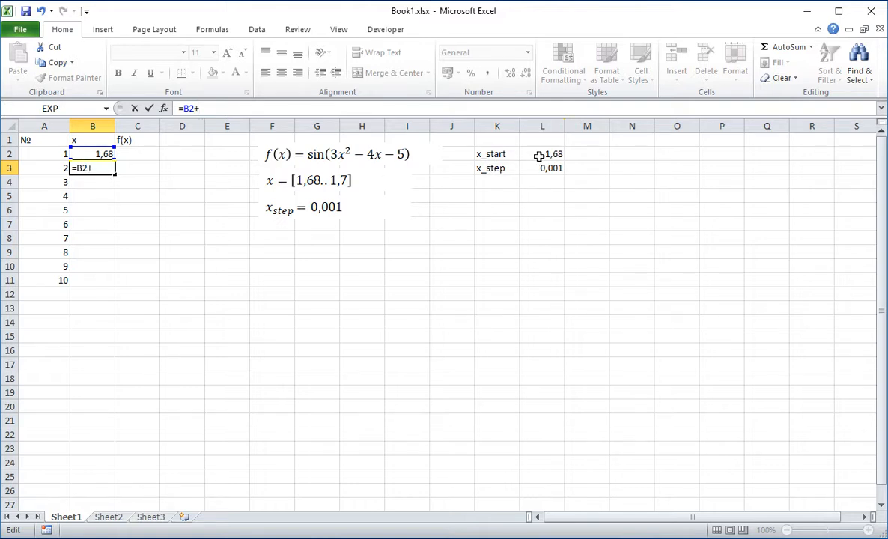
pyautogui.click(541, 168)
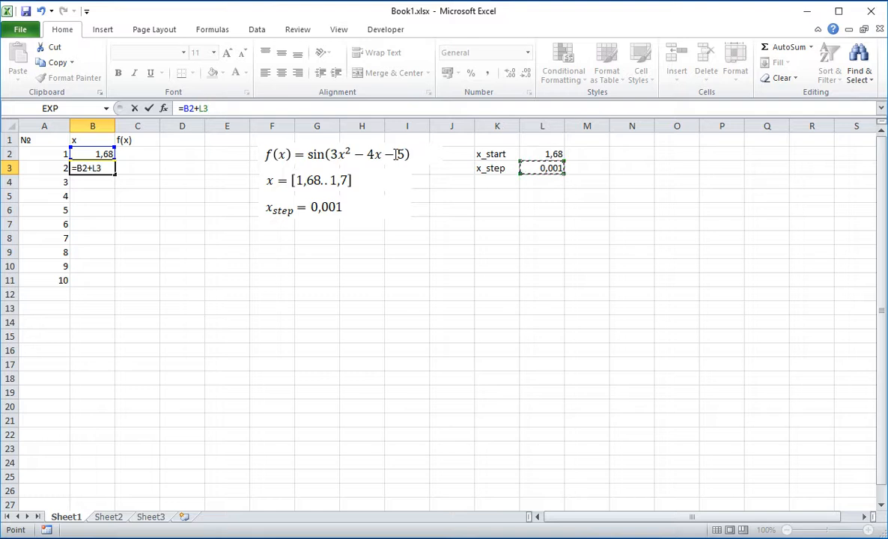
pyautogui.press('Return')
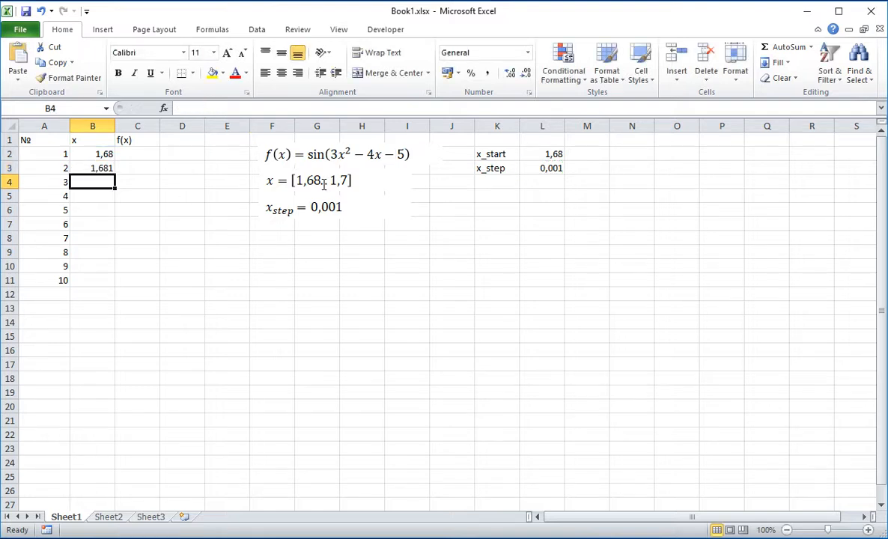
# Lock the row of the x_step reference in cell B3 by changing the formula to =B2+L$3.
pyautogui.click(95, 165)
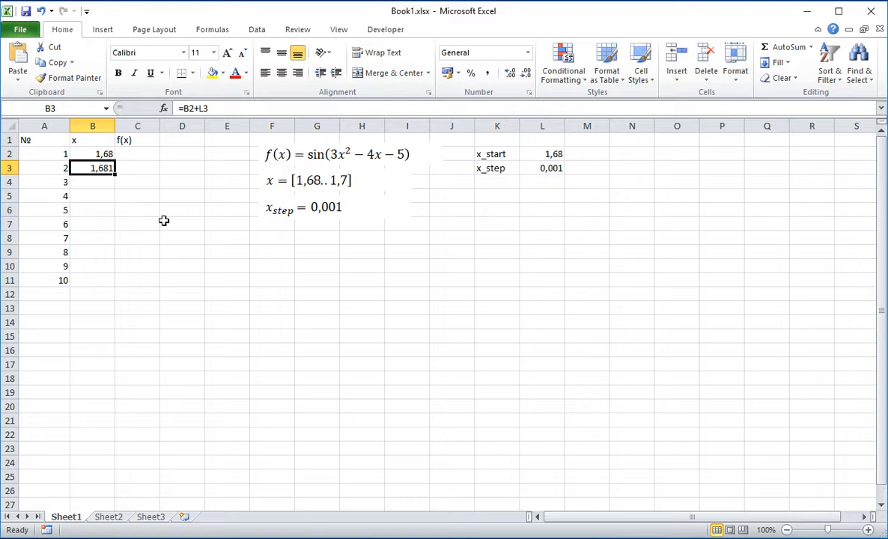
pyautogui.click(94, 183)
pyautogui.click(81, 196)
pyautogui.click(91, 227)
pyautogui.click(92, 171)
pyautogui.click(204, 109)
pyautogui.moveTo(205, 109); pyautogui.dragTo(210, 108)
pyautogui.click(201, 109)
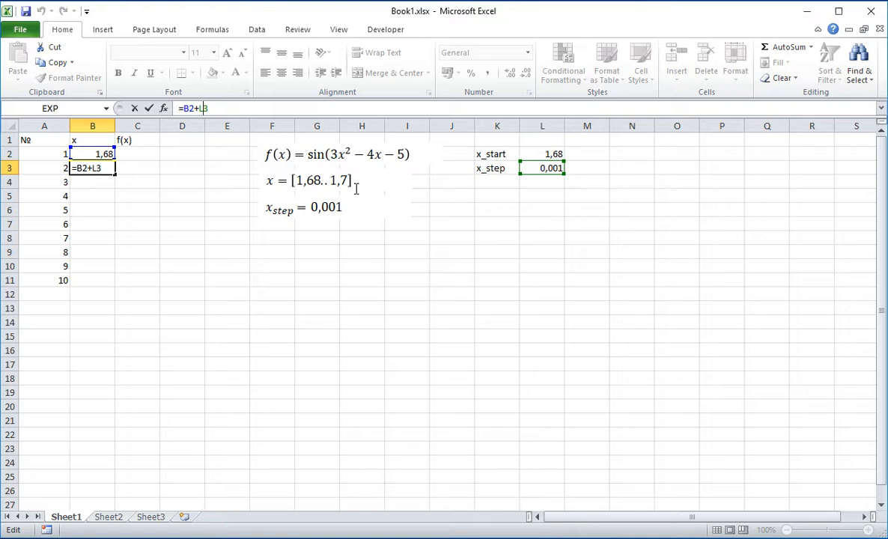
pyautogui.write('$')
pyautogui.press('Return')
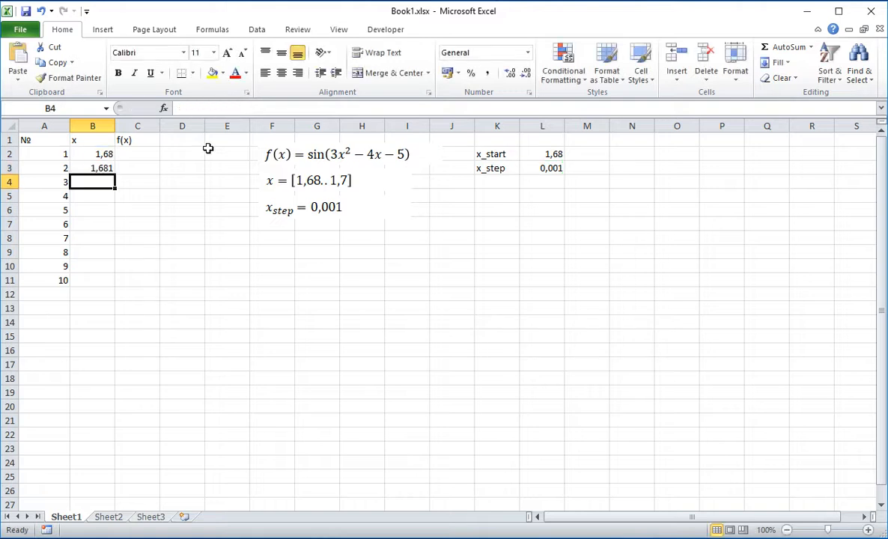
# Fill the formula from B3 down to B11 and check the references in the copied cells.
pyautogui.click(93, 168)
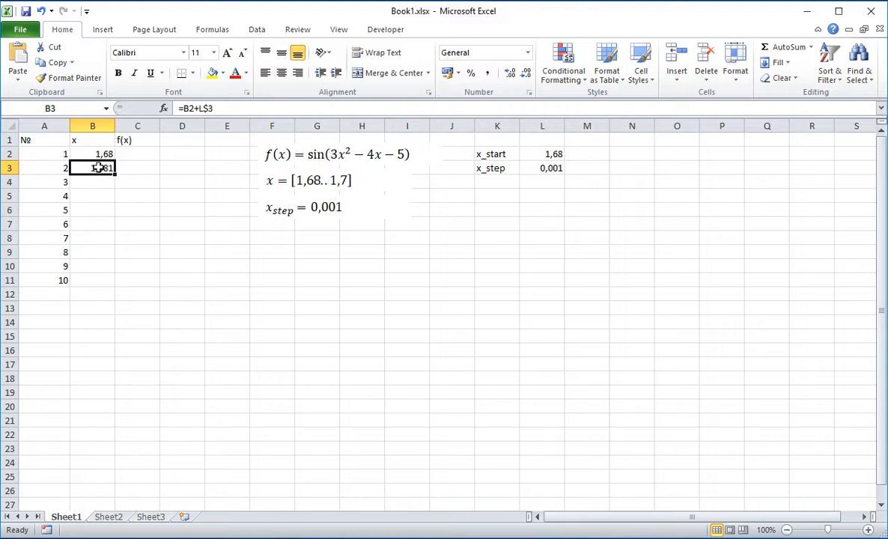
pyautogui.moveTo(115, 176); pyautogui.dragTo(109, 287)
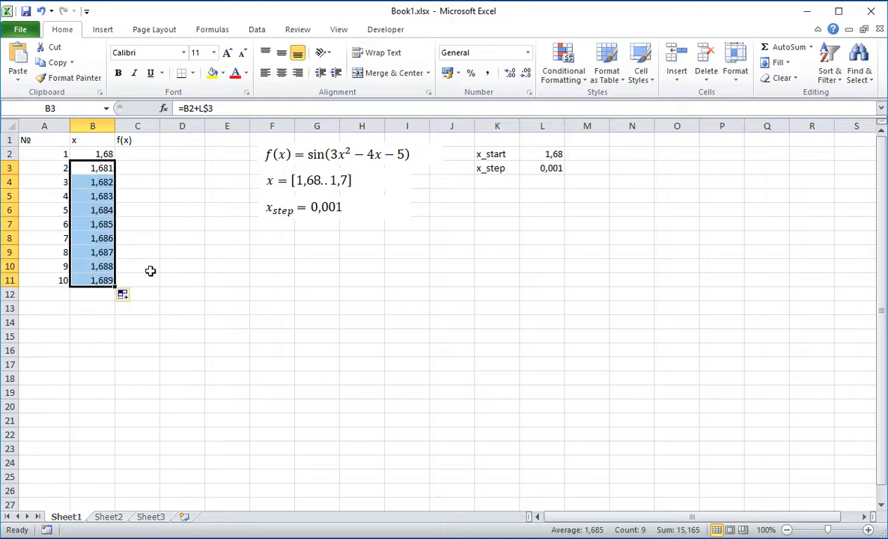
pyautogui.click(91, 182)
pyautogui.click(93, 215)
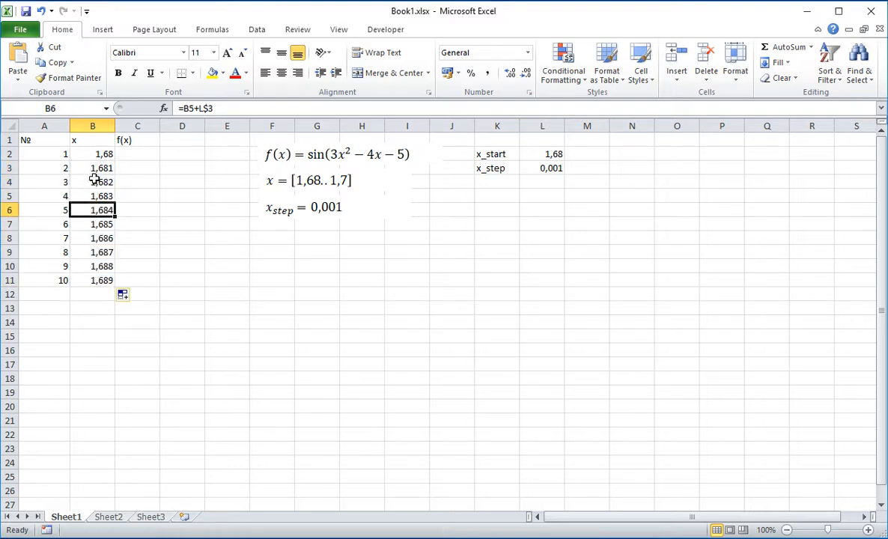
pyautogui.click(90, 184)
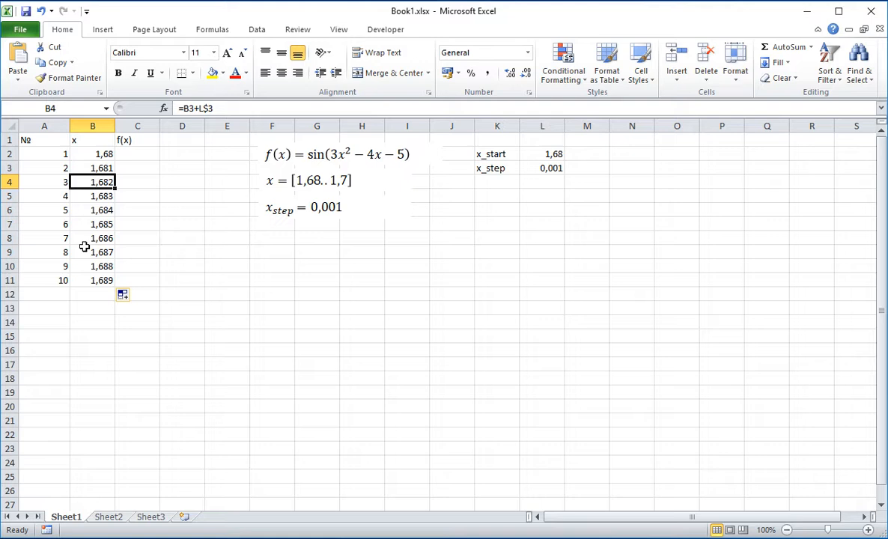
# Examine the copied x formulas in column B, tracing the references in B4 and B11.
pyautogui.click(95, 196)
pyautogui.click(95, 223)
pyautogui.click(93, 254)
pyautogui.click(92, 265)
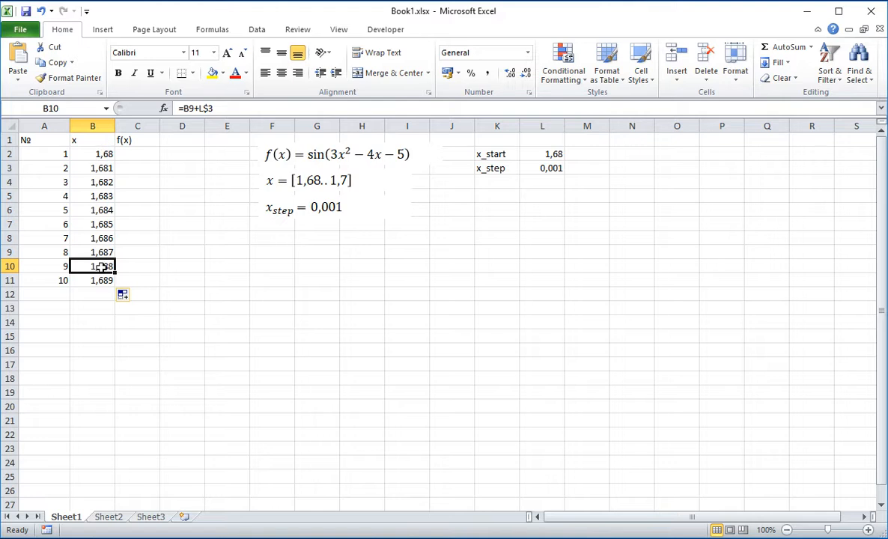
pyautogui.click(95, 181)
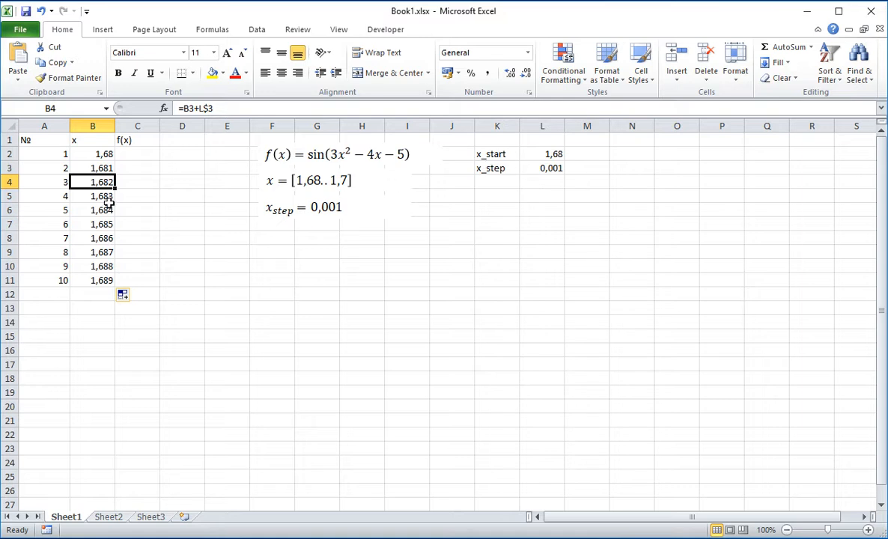
pyautogui.doubleClick(189, 109)
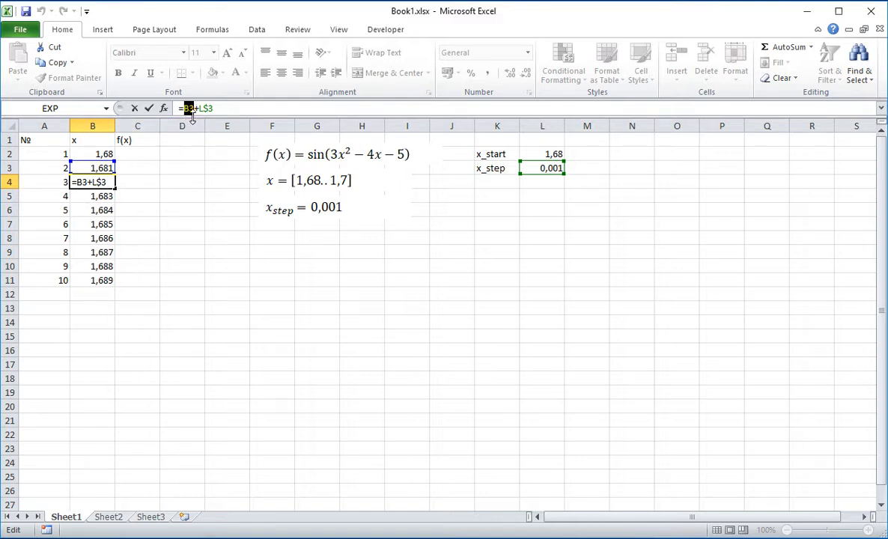
pyautogui.click(149, 108)
pyautogui.click(103, 280)
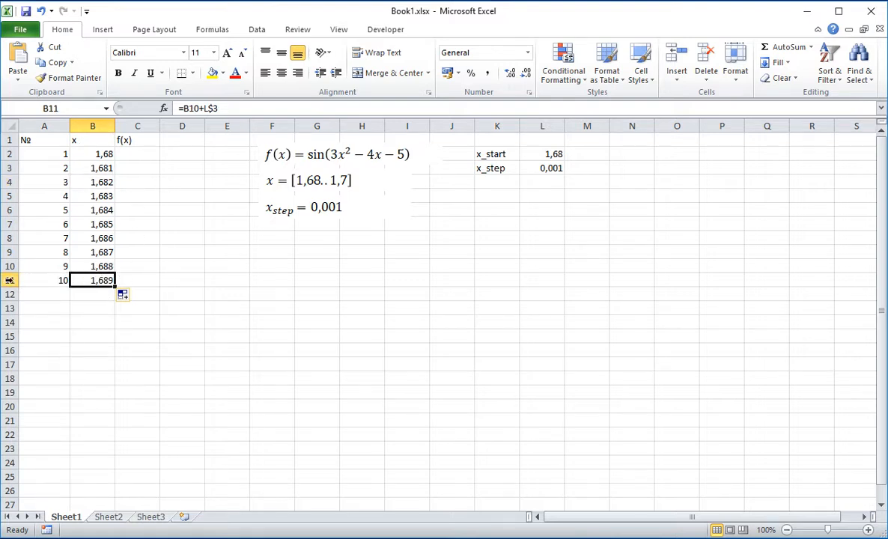
pyautogui.click(200, 108)
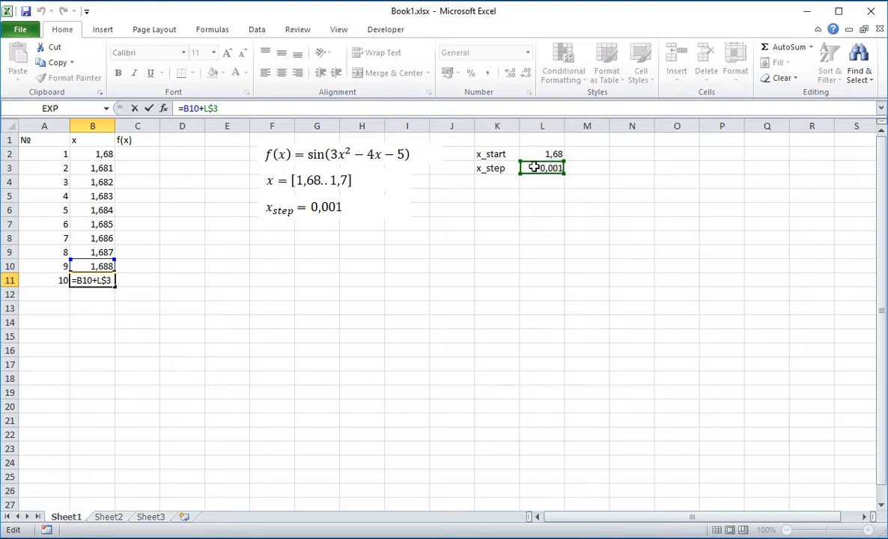
pyautogui.hotkey('ctrl', 'Return')
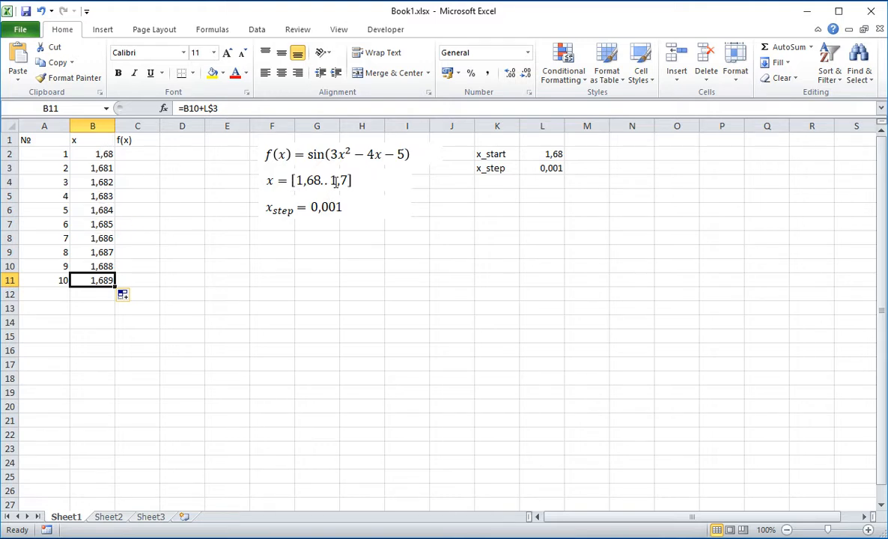
# Extend the x series by filling the formula from B11 down to B22, and check the copied formulas.
pyautogui.click(89, 264)
pyautogui.click(89, 278)
pyautogui.moveTo(118, 286); pyautogui.dragTo(110, 445)
pyautogui.click(182, 378)
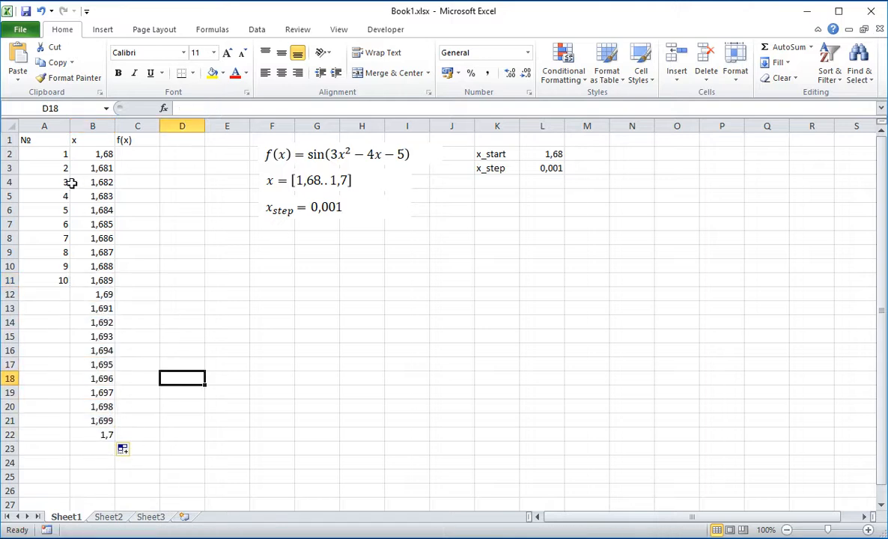
pyautogui.click(102, 423)
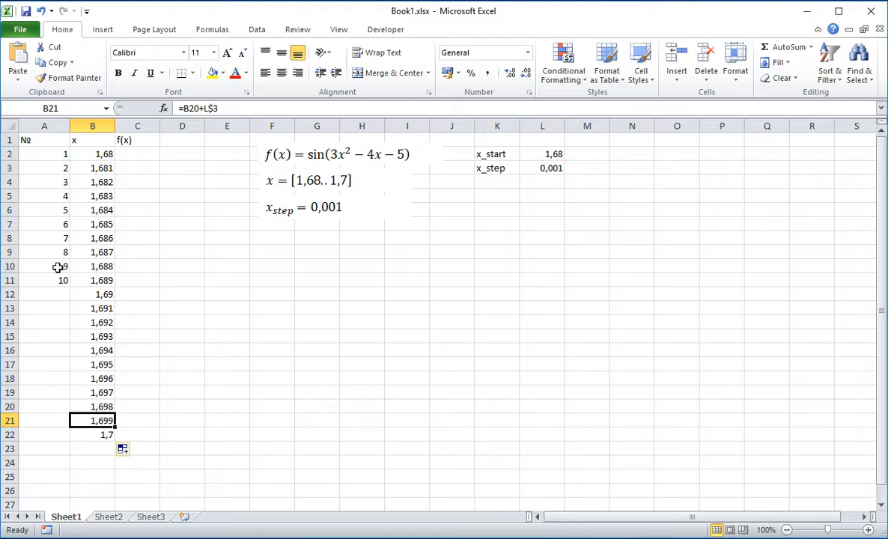
pyautogui.click(80, 235)
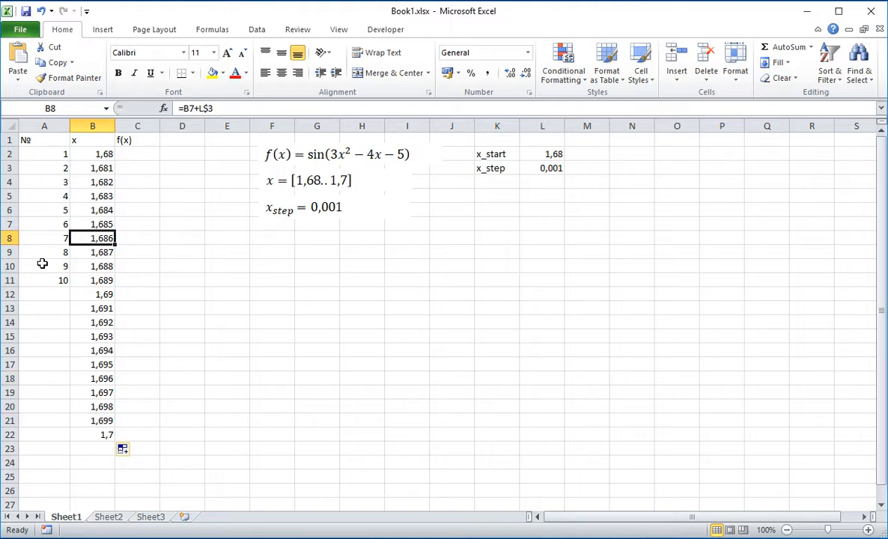
# Continue the № numbering by filling the series from A10:A11 down to A22.
pyautogui.moveTo(48, 267); pyautogui.dragTo(73, 285)
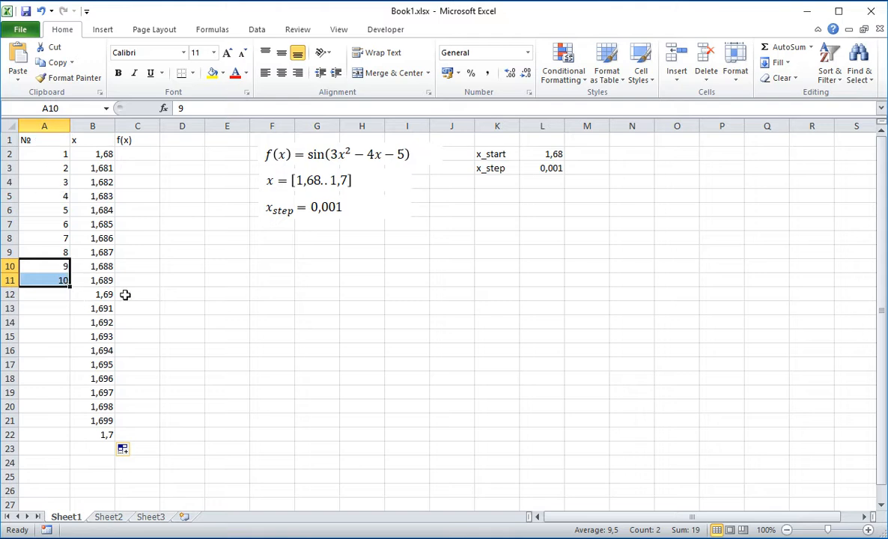
pyautogui.click(75, 282)
pyautogui.click(49, 268)
pyautogui.moveTo(49, 267); pyautogui.dragTo(50, 284)
pyautogui.click(58, 305)
pyautogui.click(45, 268)
pyautogui.click(44, 279)
pyautogui.click(43, 267)
pyautogui.moveTo(44, 267); pyautogui.dragTo(53, 442)
pyautogui.click(260, 390)
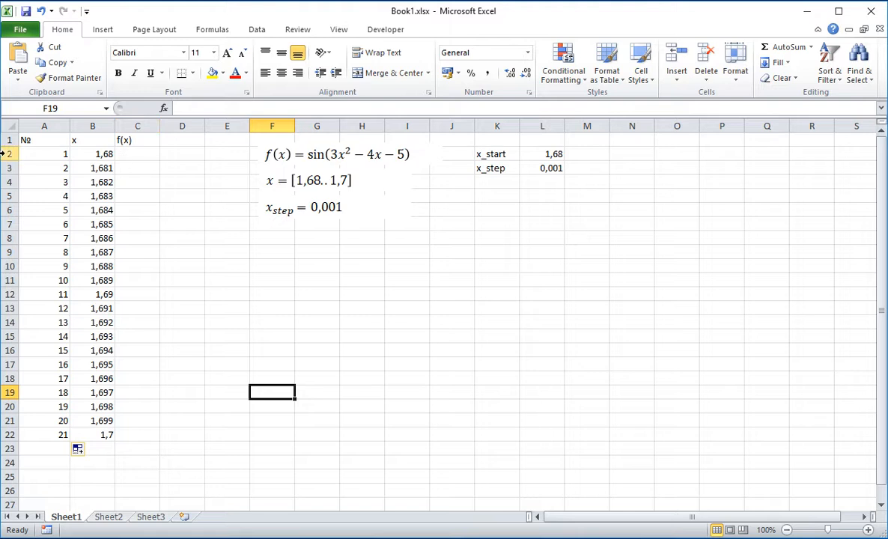
# Start a formula in cell C2 and insert the POWER function from the Math & Trig category.
pyautogui.click(133, 154)
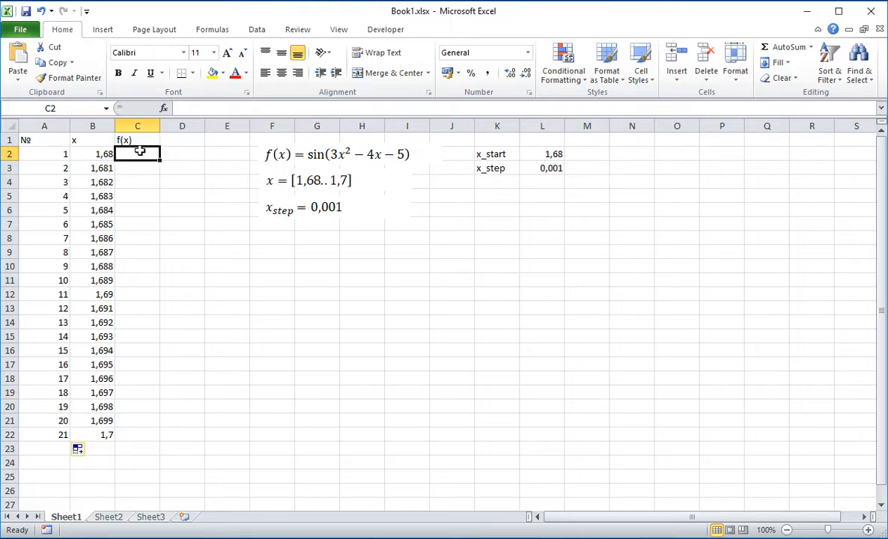
pyautogui.click(183, 109)
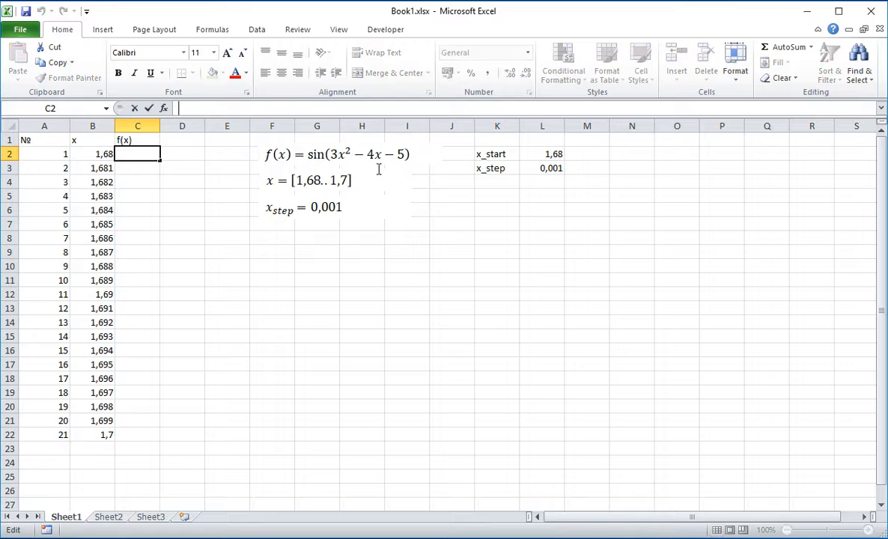
pyautogui.write('=')
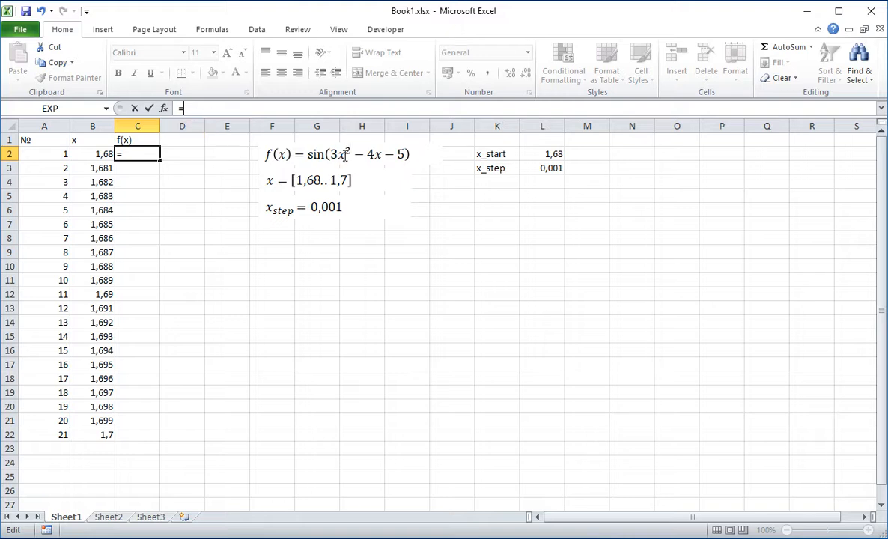
pyautogui.click(164, 110)
pyautogui.moveTo(537, 230); pyautogui.dragTo(437, 142)
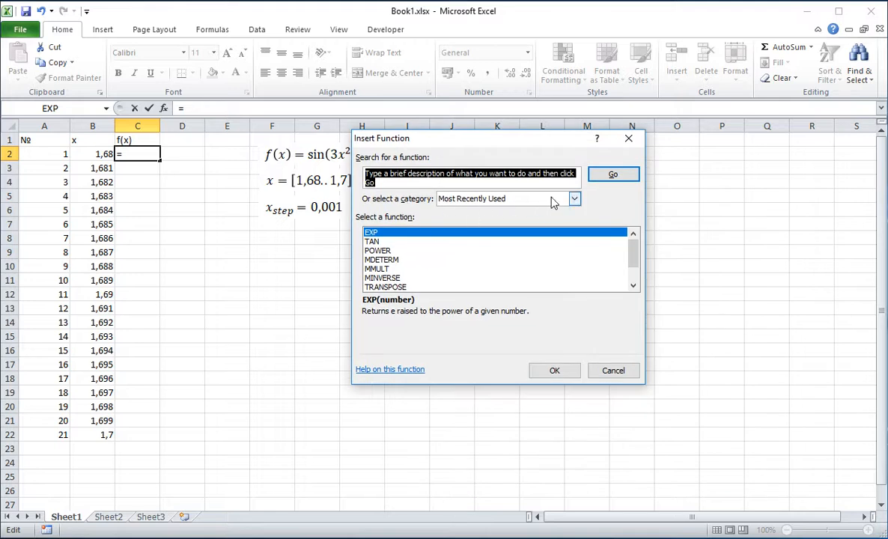
pyautogui.click(574, 199)
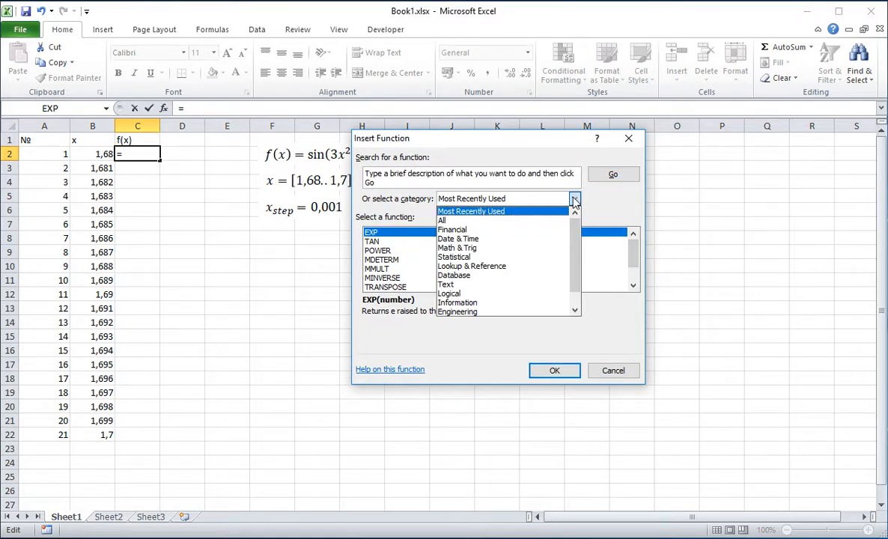
pyautogui.click(450, 248)
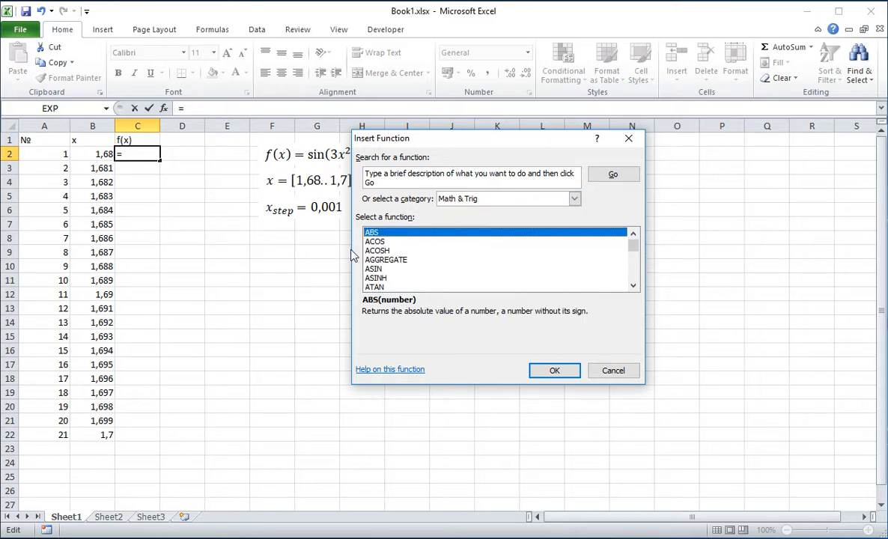
pyautogui.scroll(-2, 412, 254)
pyautogui.scroll(-6, 412, 253)
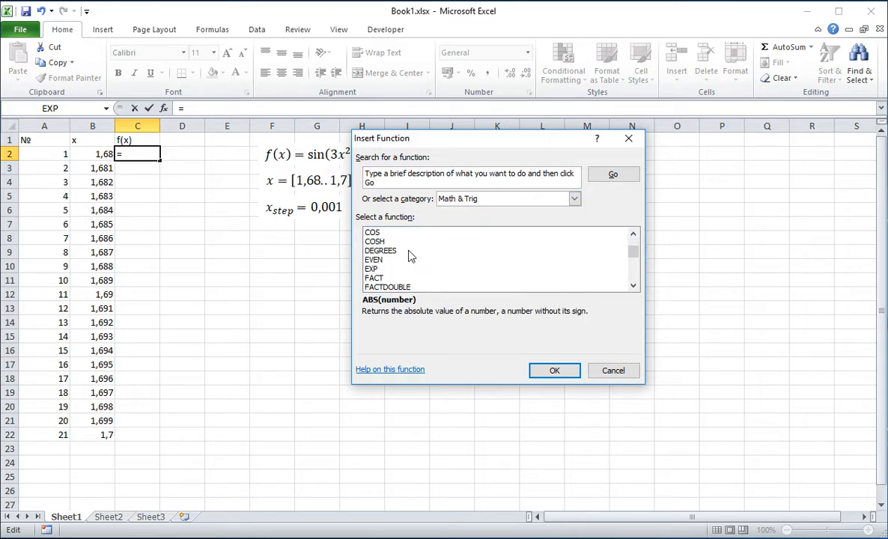
pyautogui.scroll(-2, 390, 262)
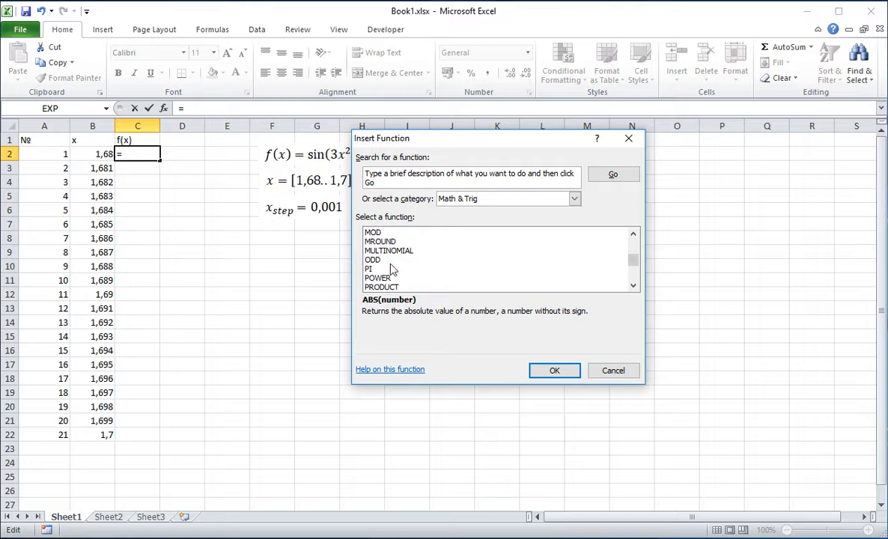
pyautogui.click(383, 279)
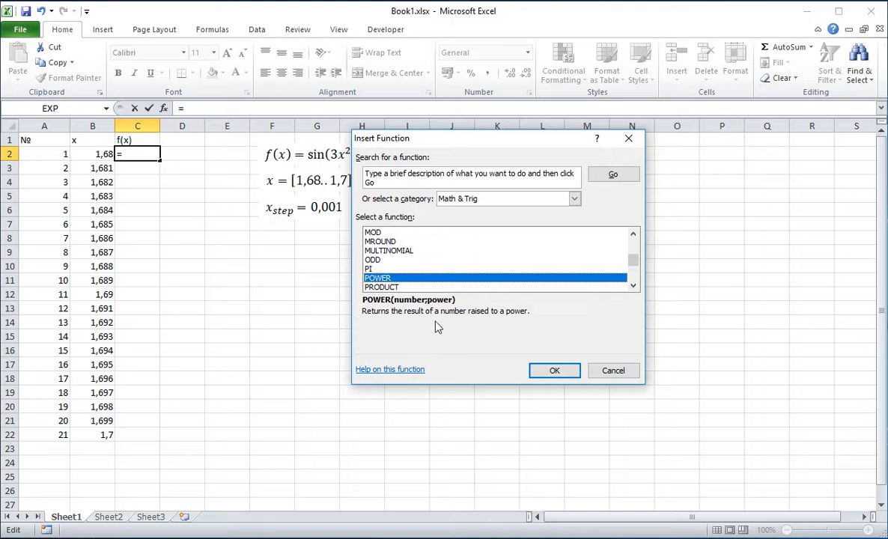
pyautogui.click(559, 370)
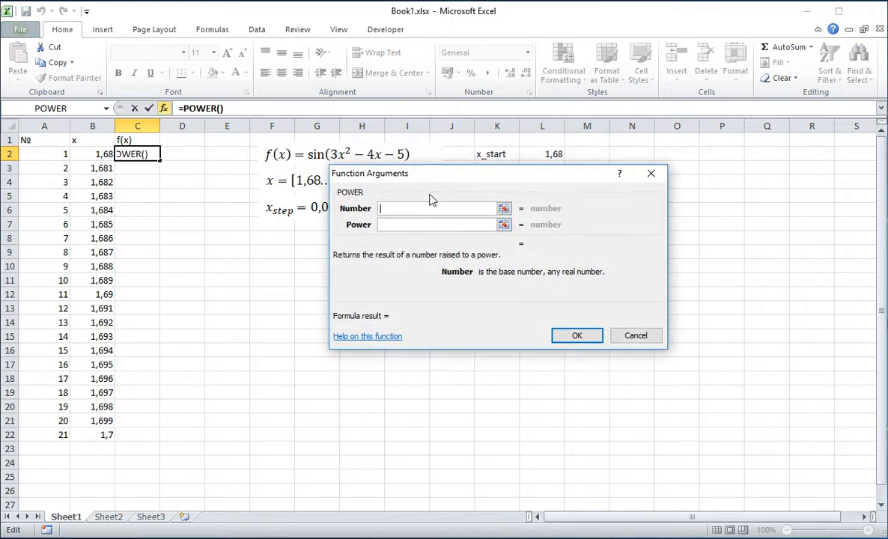
# Give POWER the number B2 and the power 2, completing the formula =POWER(B2;2) in C2.
pyautogui.moveTo(375, 169); pyautogui.dragTo(289, 234)
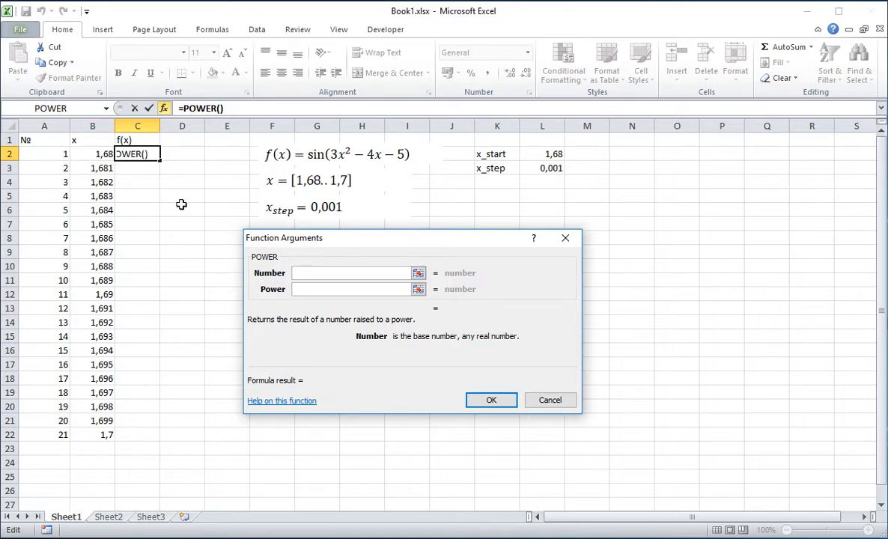
pyautogui.click(90, 154)
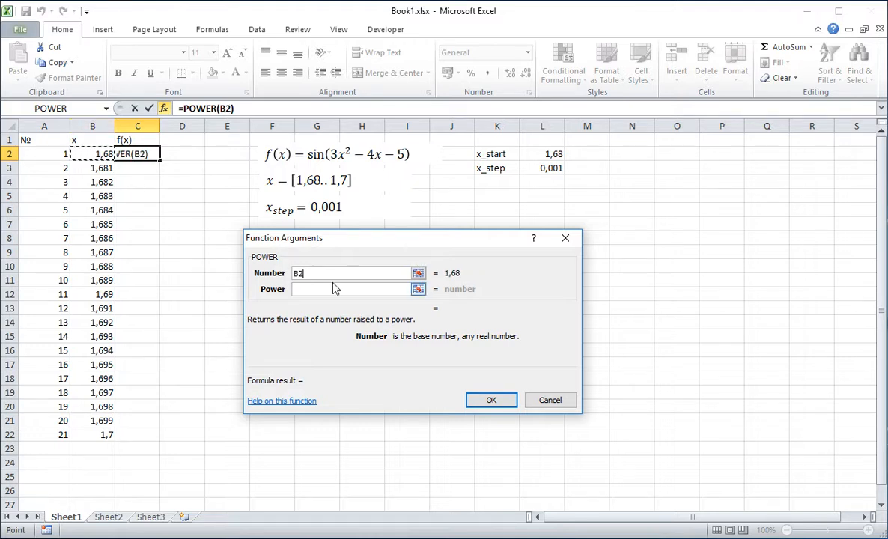
pyautogui.click(304, 289)
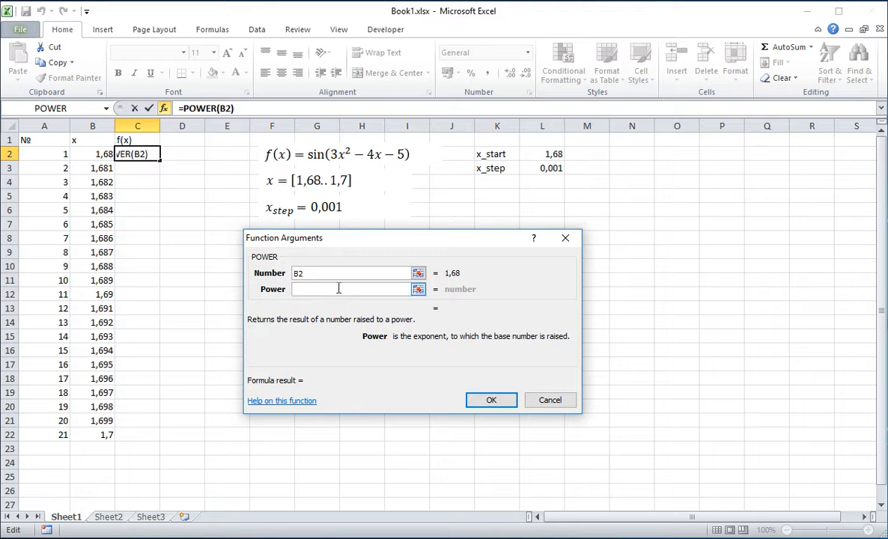
pyautogui.write('2')
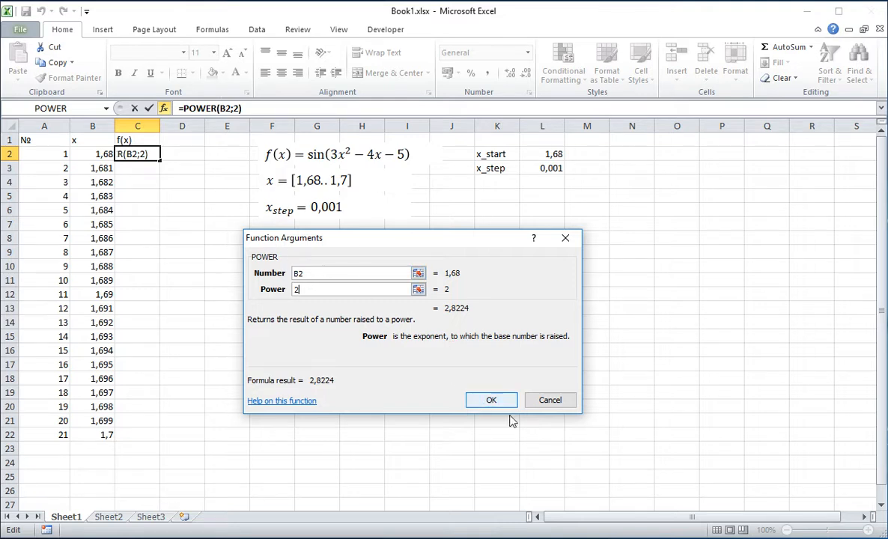
pyautogui.click(492, 401)
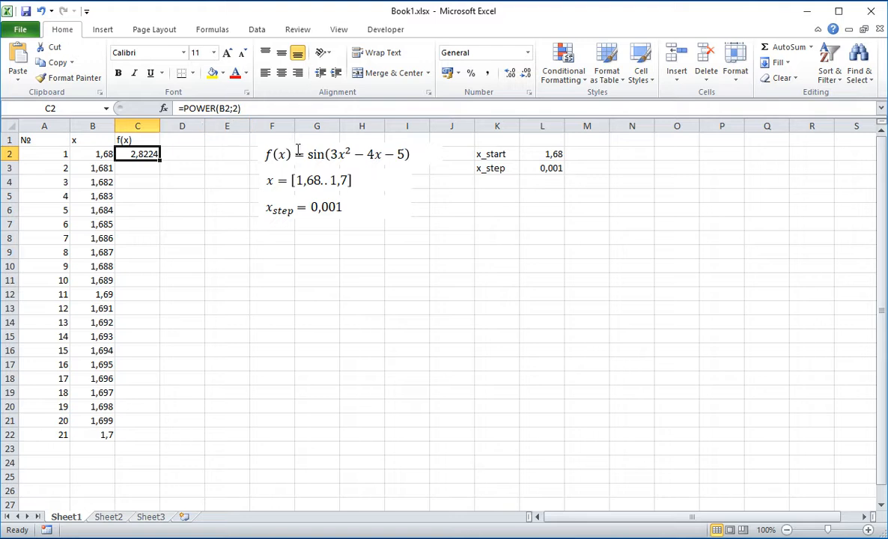
# Append -4*B2-5 to the formula in C2 so that it reads =POWER(B2;2)-4*B2-5.
pyautogui.click(222, 109)
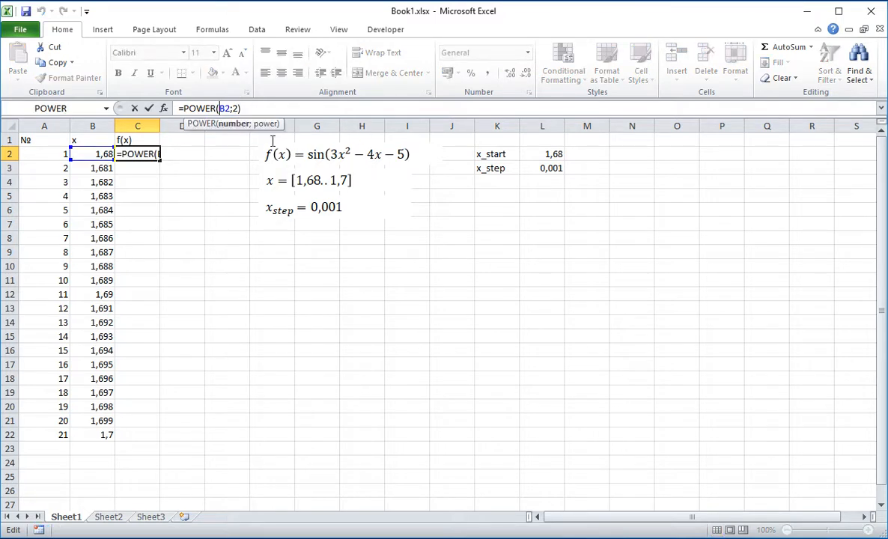
pyautogui.click(247, 108)
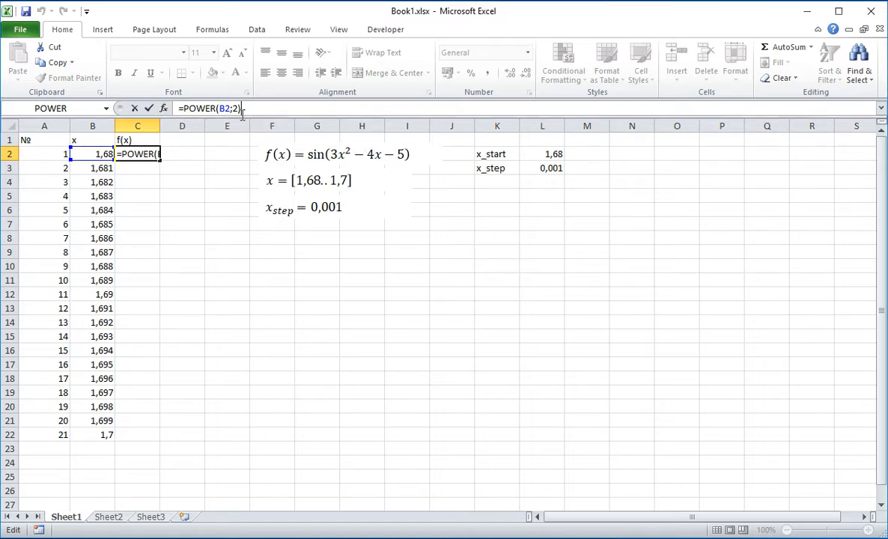
pyautogui.write('-')
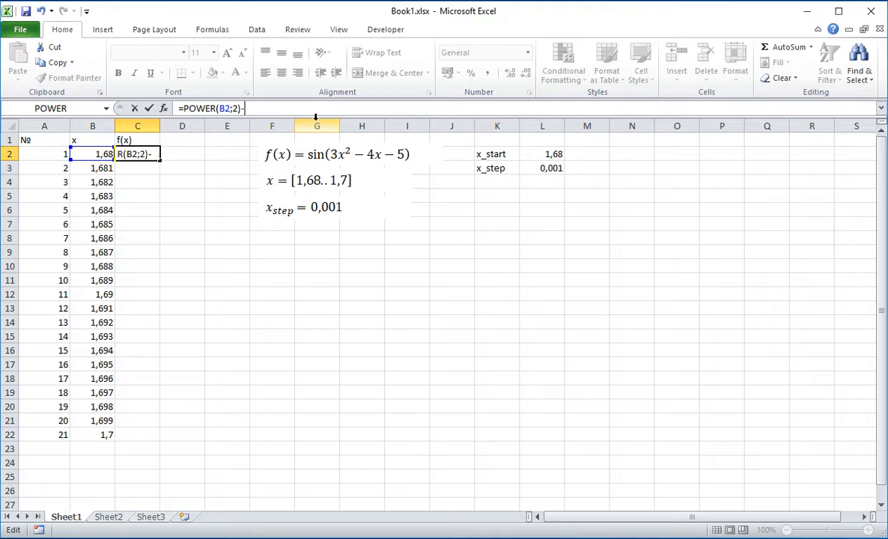
pyautogui.write('4*')
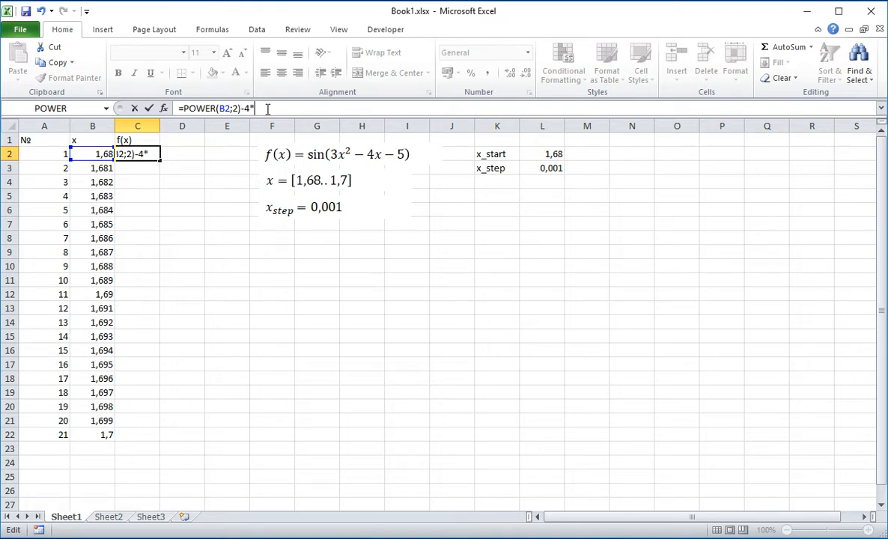
pyautogui.write('B2')
pyautogui.write('-5')
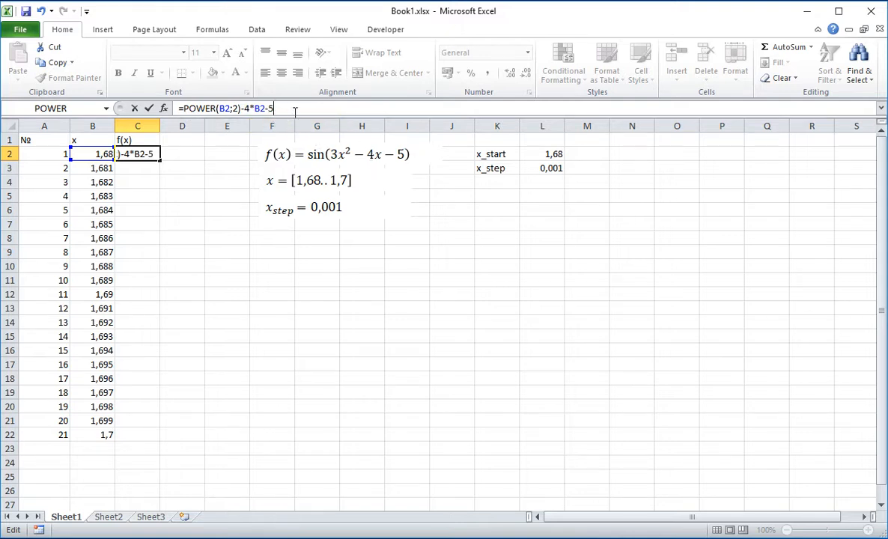
pyautogui.press('Return')
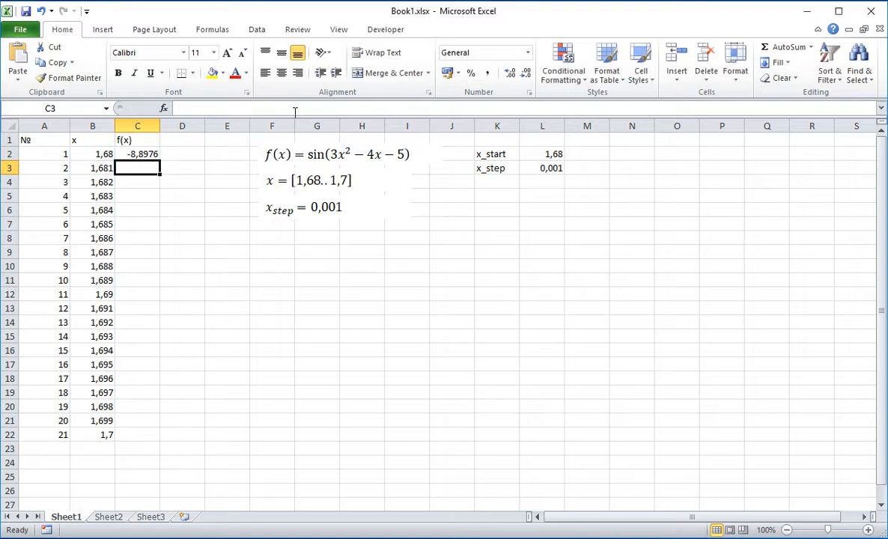
# Review the polynomial formula in cell C2 against the written definition of f(x).
pyautogui.click(151, 155)
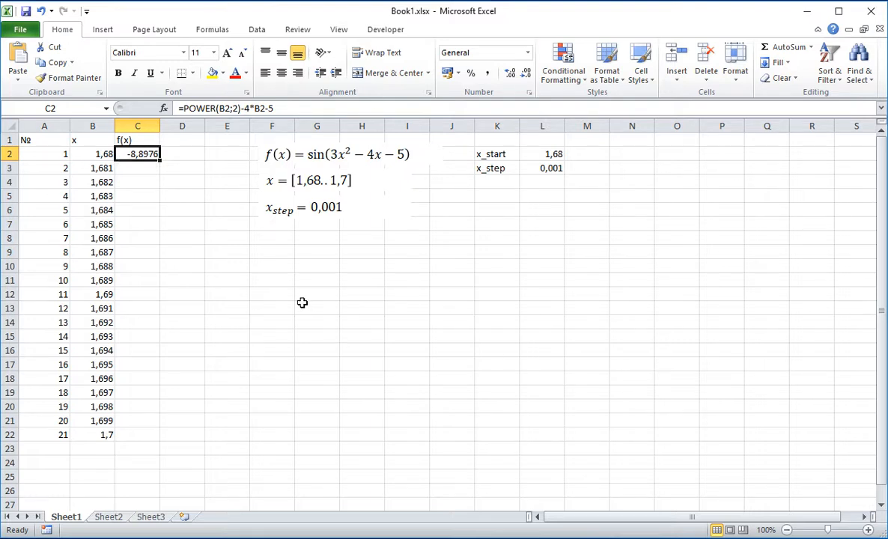
pyautogui.click(202, 110)
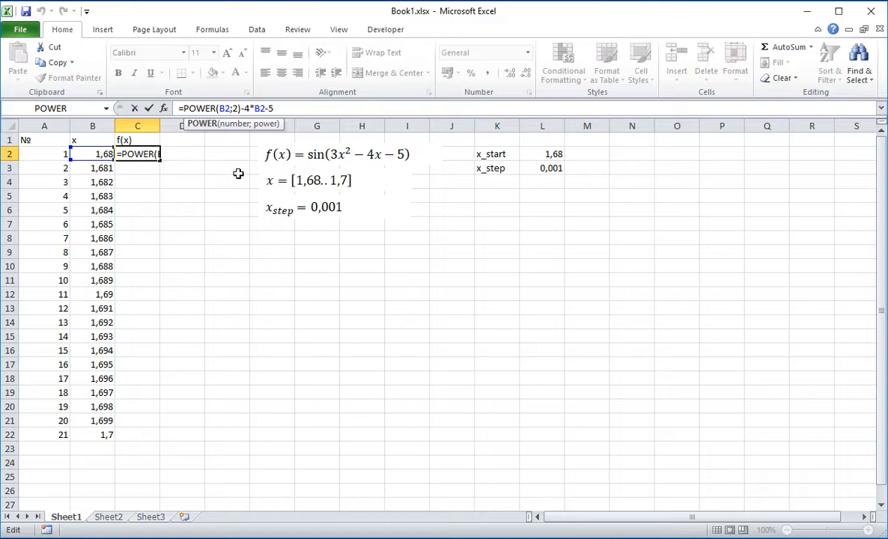
pyautogui.click(229, 262)
pyautogui.click(138, 152)
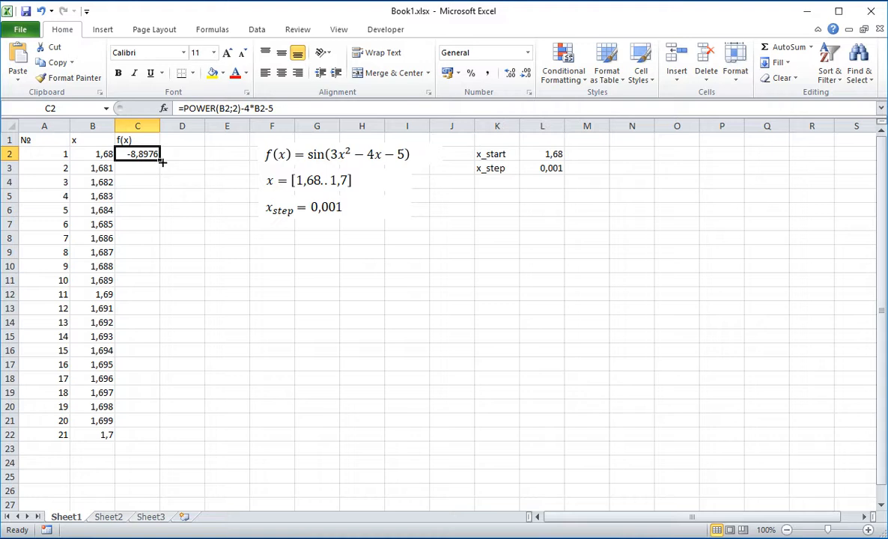
# Fill the polynomial formula from C2 down through C22 and check the copied formulas in column C.
pyautogui.moveTo(160, 158); pyautogui.dragTo(163, 447)
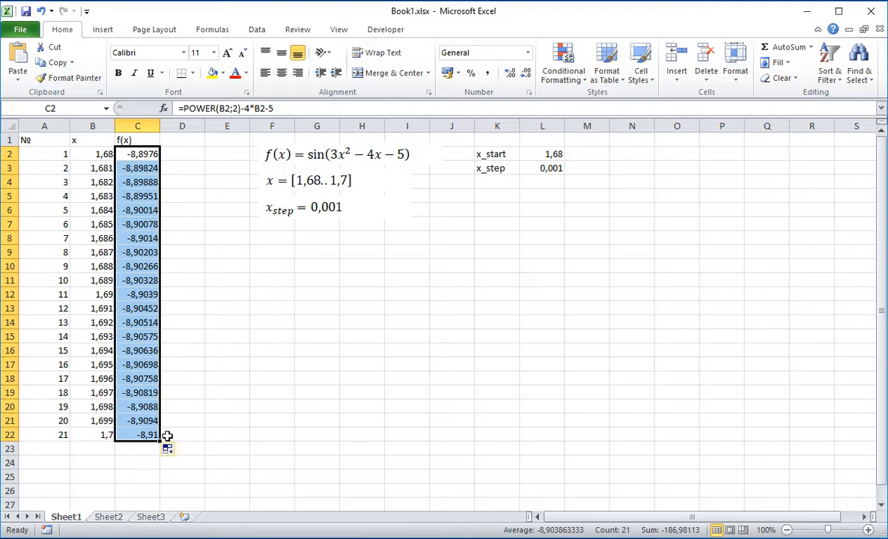
pyautogui.click(182, 367)
pyautogui.click(141, 435)
pyautogui.click(149, 182)
pyautogui.click(138, 310)
pyautogui.click(139, 434)
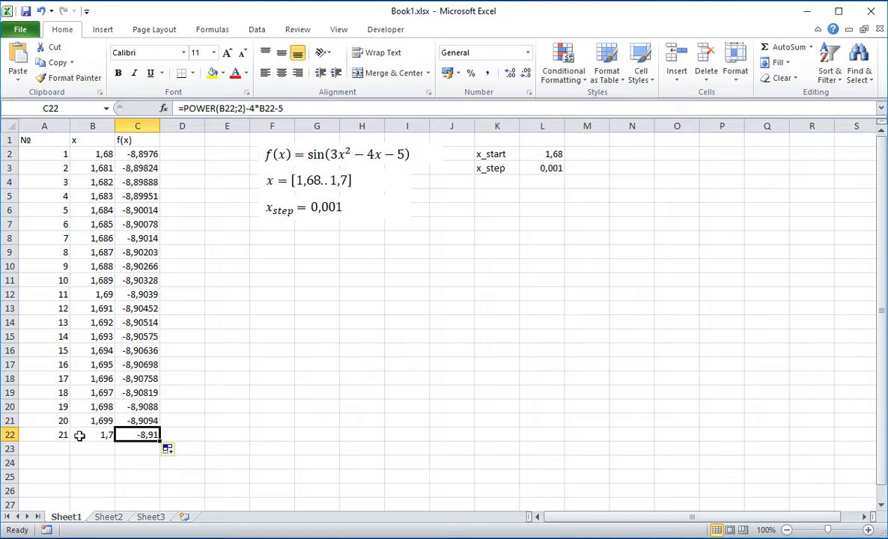
pyautogui.click(234, 110)
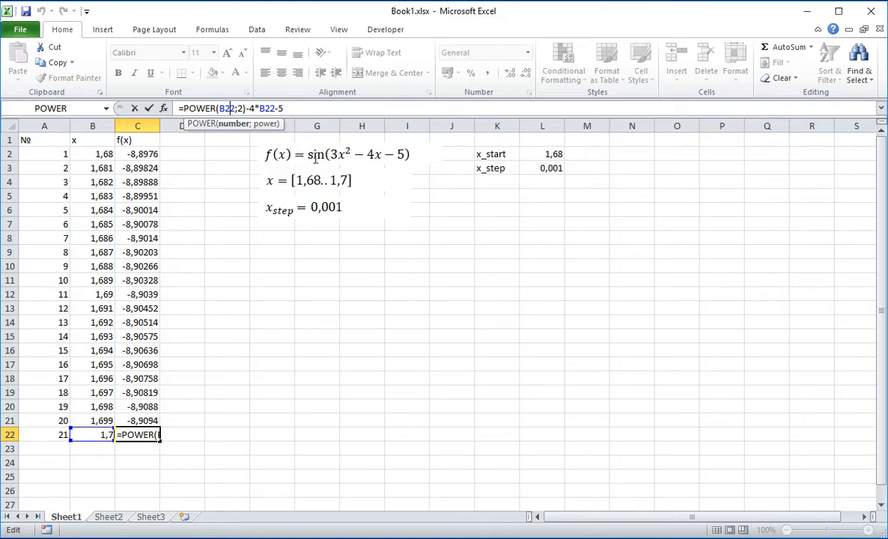
pyautogui.hotkey('ctrl', 'Return')
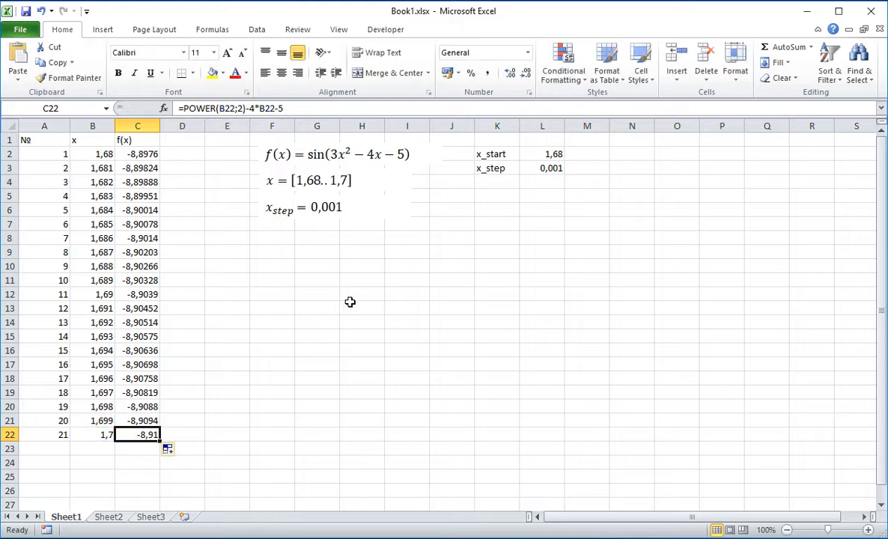
# Insert the SIN function from the Math & Trig category into empty cell G11.
pyautogui.click(331, 295)
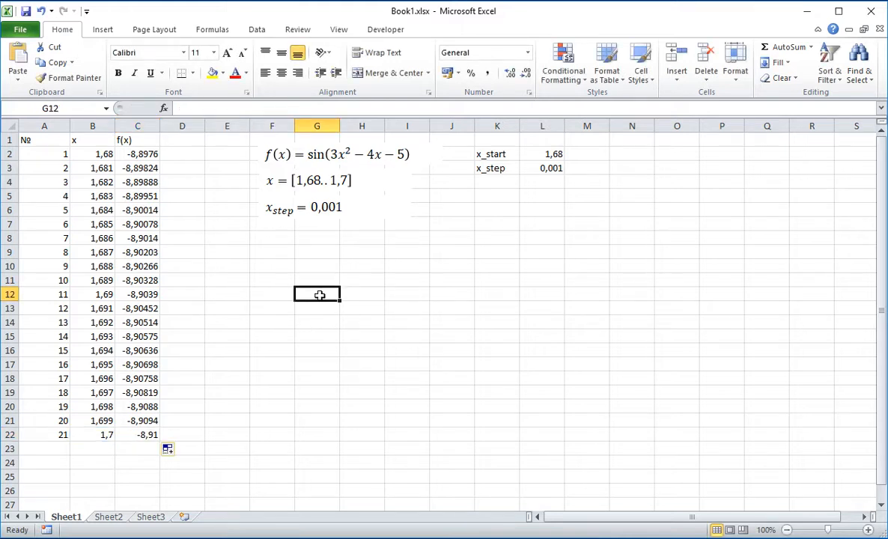
pyautogui.press('Up')
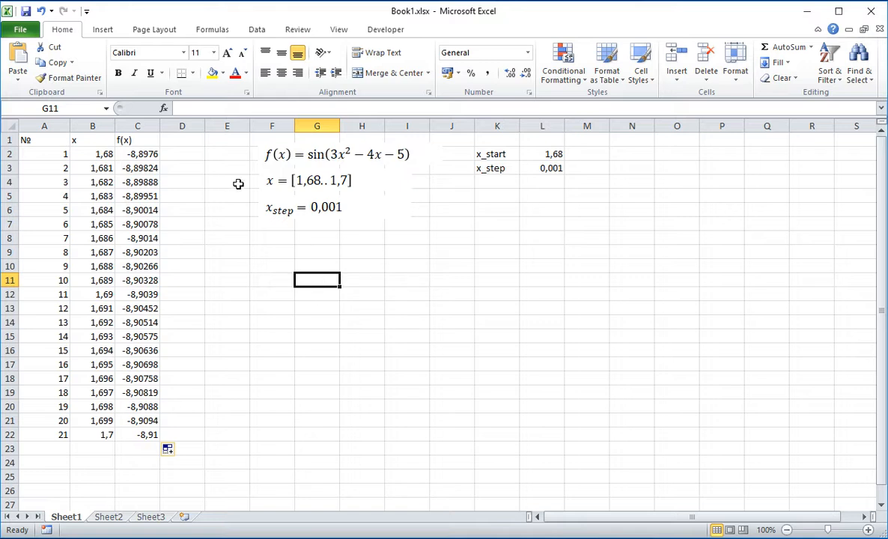
pyautogui.click(164, 109)
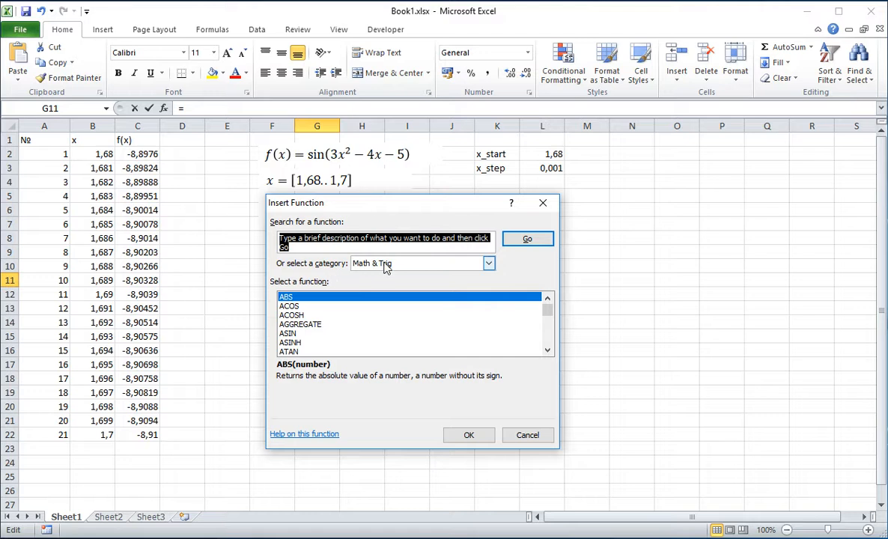
pyautogui.scroll(-3, 314, 309)
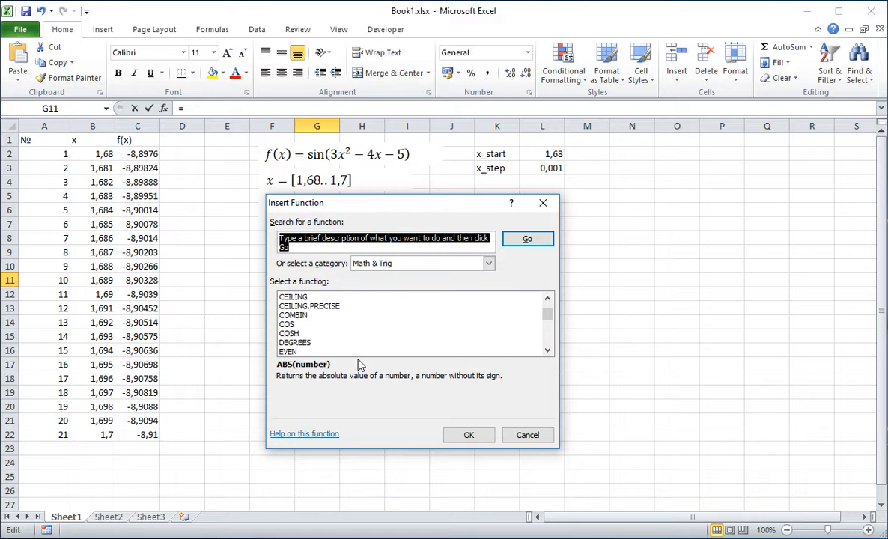
pyautogui.scroll(-3, 314, 341)
pyautogui.scroll(-6, 314, 336)
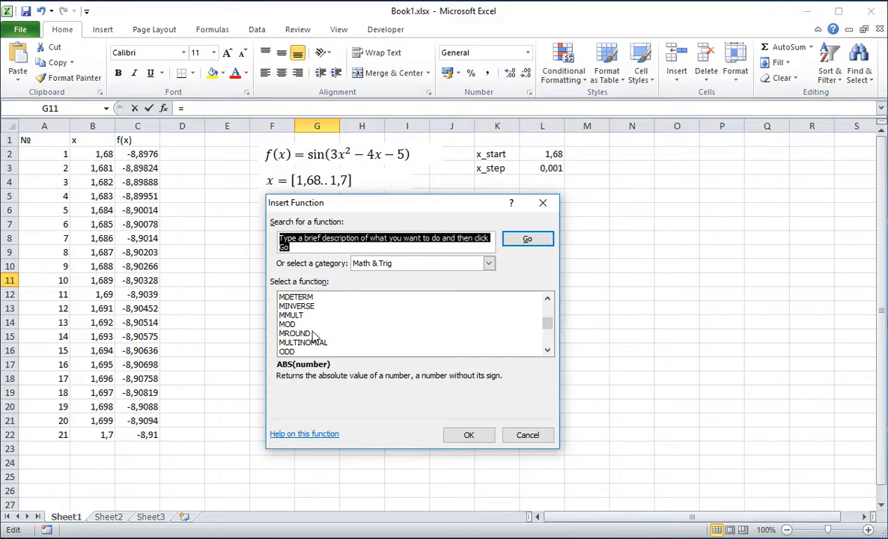
pyautogui.scroll(-2, 307, 354)
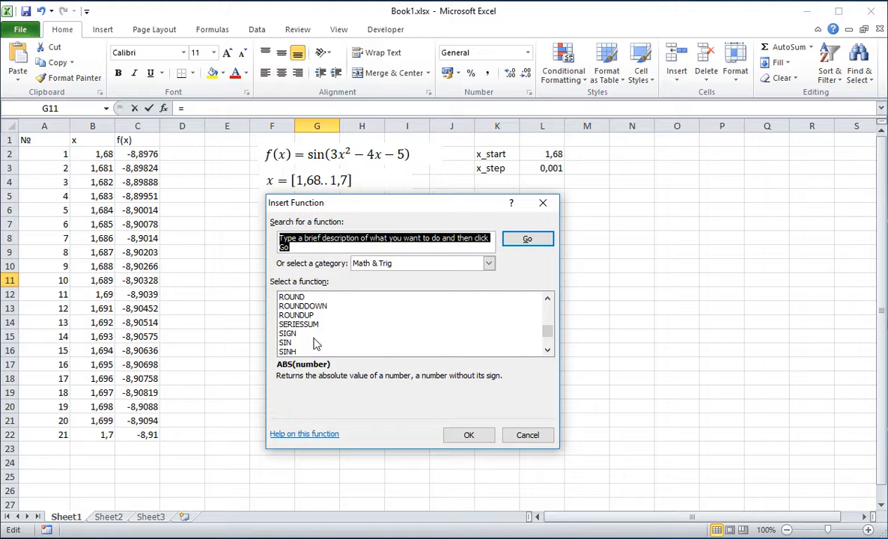
pyautogui.click(287, 342)
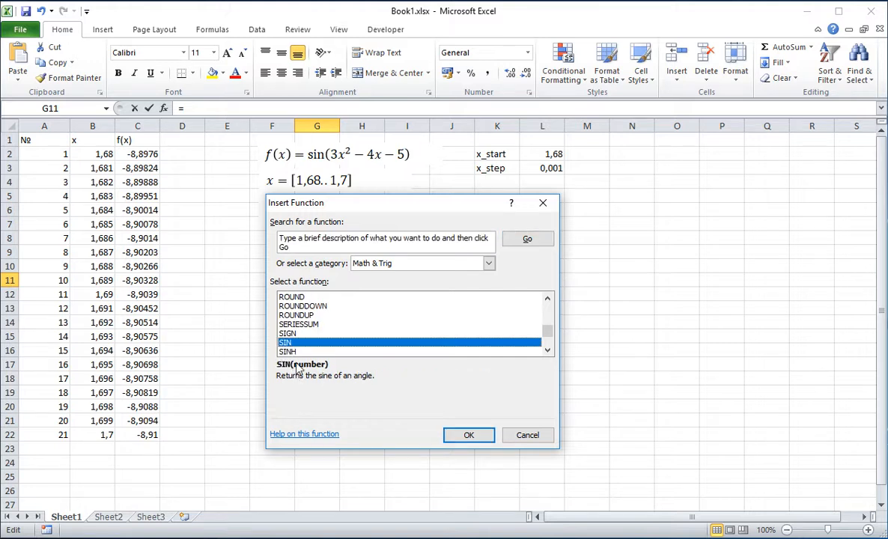
pyautogui.click(469, 435)
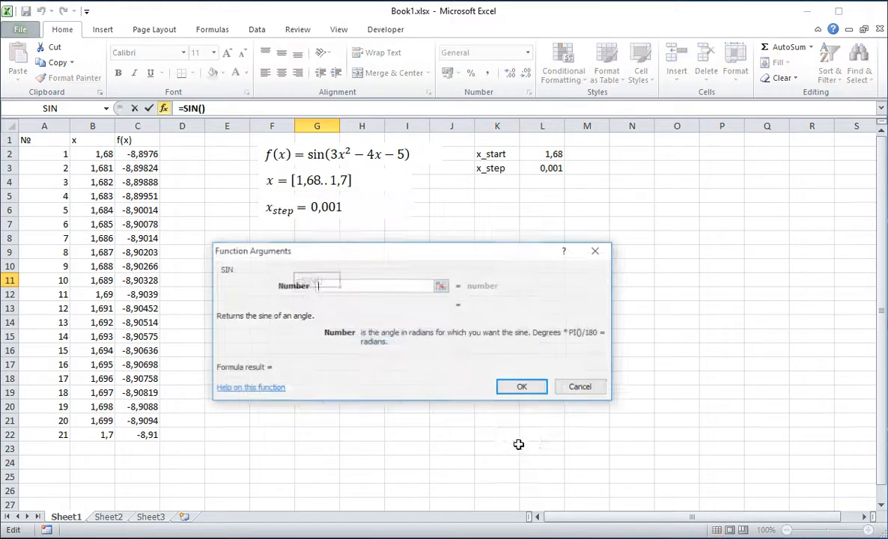
# Give SIN the number 30, completing the test formula =SIN(30) in G11.
pyautogui.moveTo(336, 271); pyautogui.dragTo(511, 276)
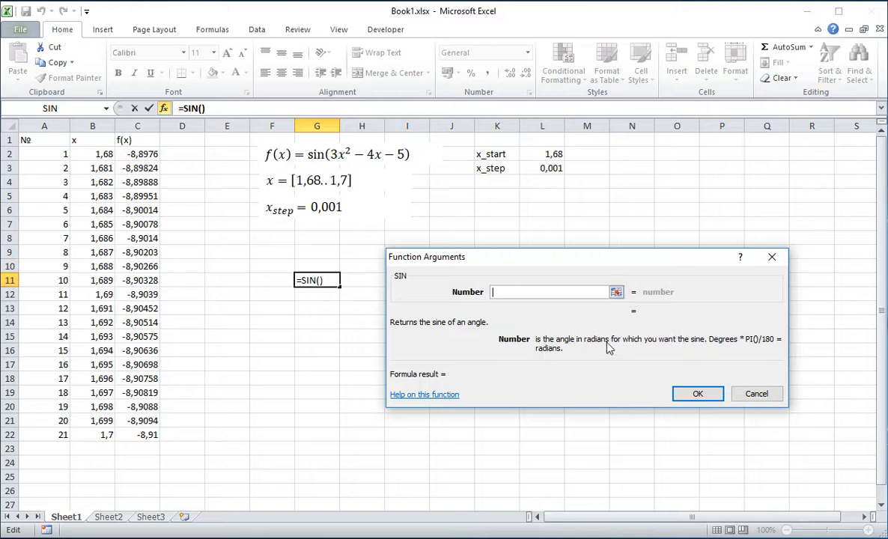
pyautogui.write('30')
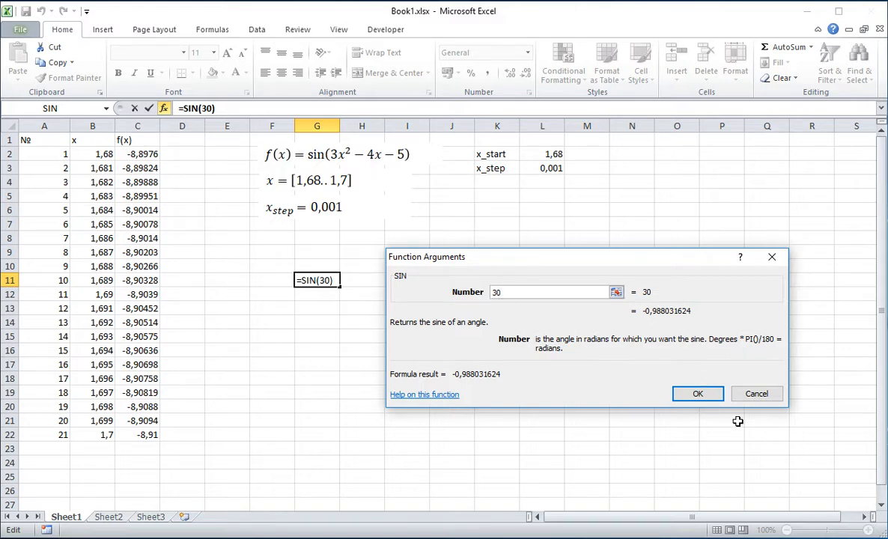
pyautogui.click(710, 396)
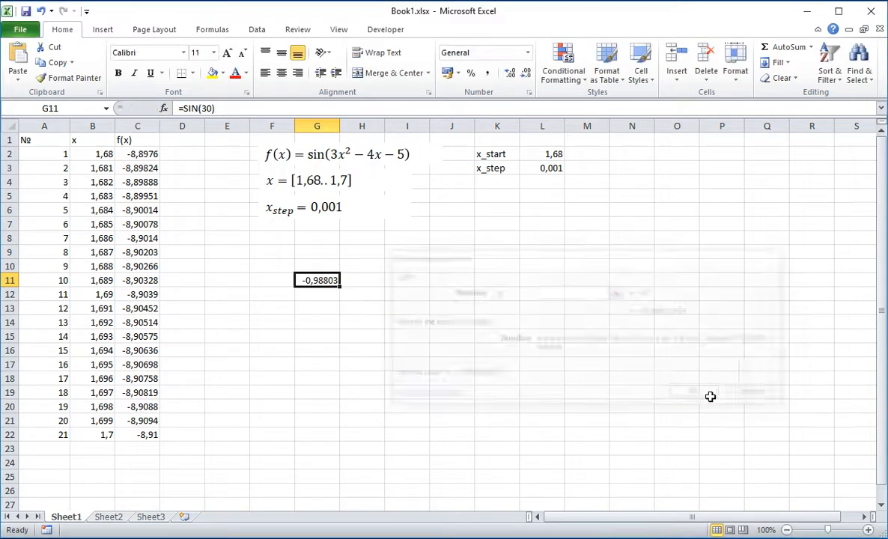
# Convert the SIN argument in G11 from degrees to radians as 30*PI()/180 and check the resulting formula.
pyautogui.click(202, 109)
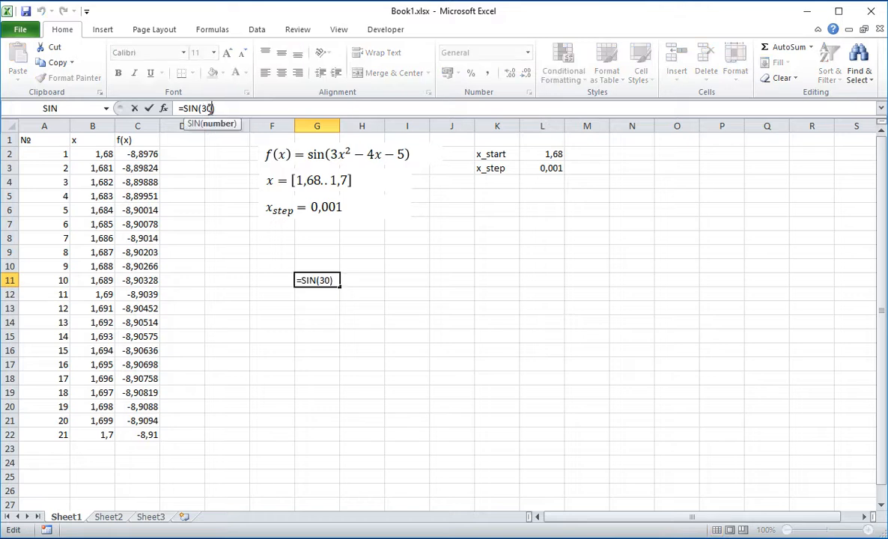
pyautogui.click(164, 108)
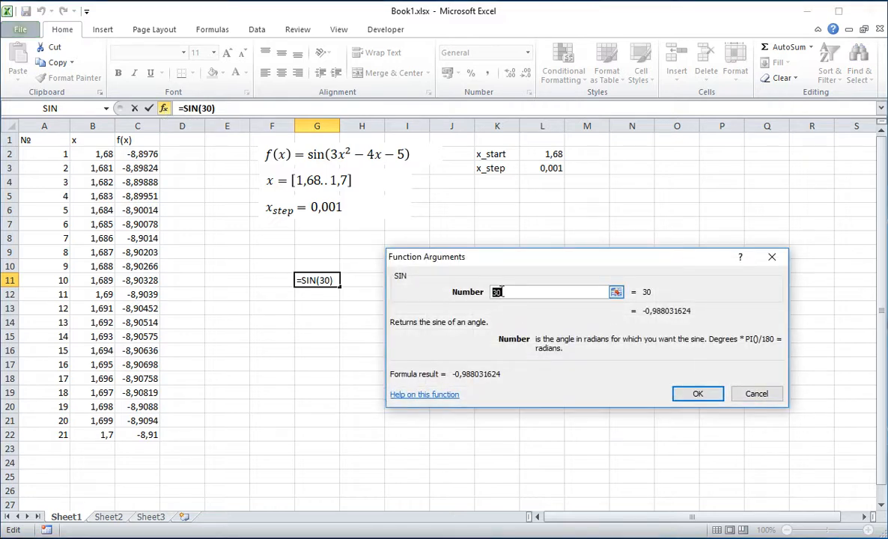
pyautogui.click(505, 293)
pyautogui.write('*')
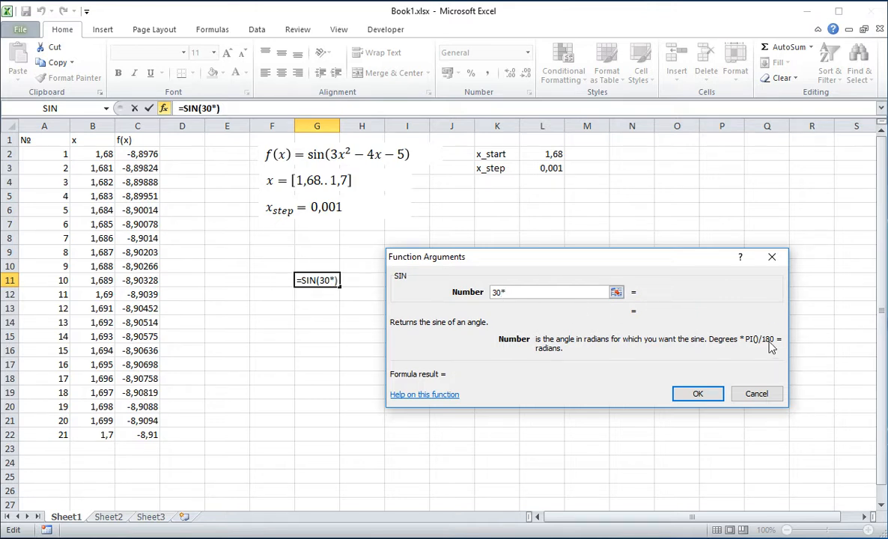
pyautogui.write('PI')
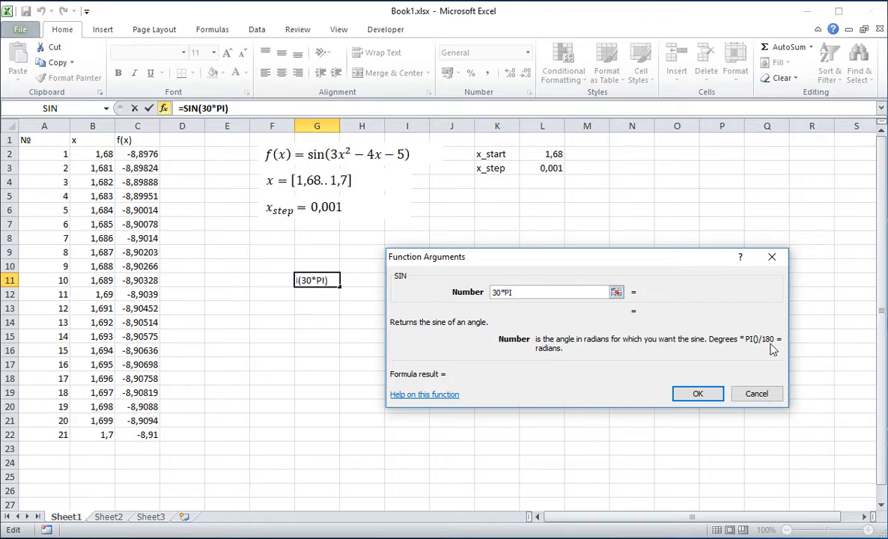
pyautogui.write('()')
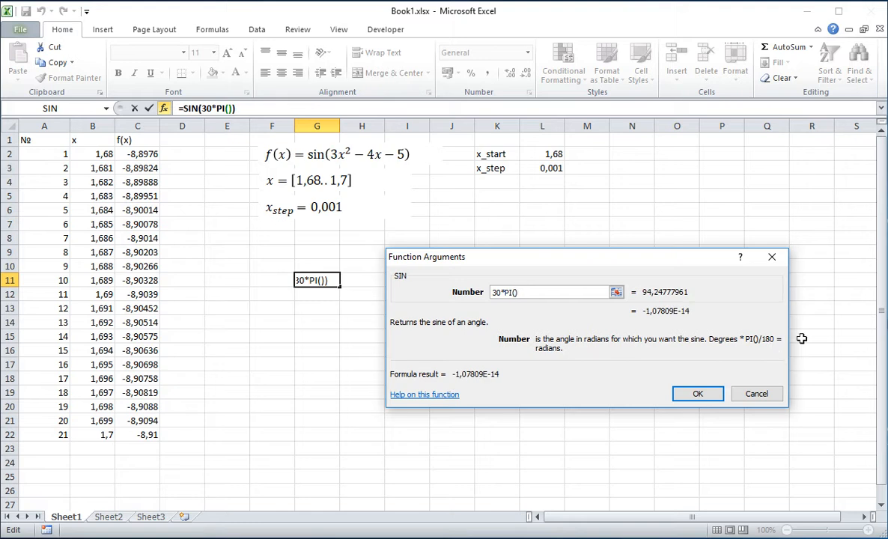
pyautogui.write('/180')
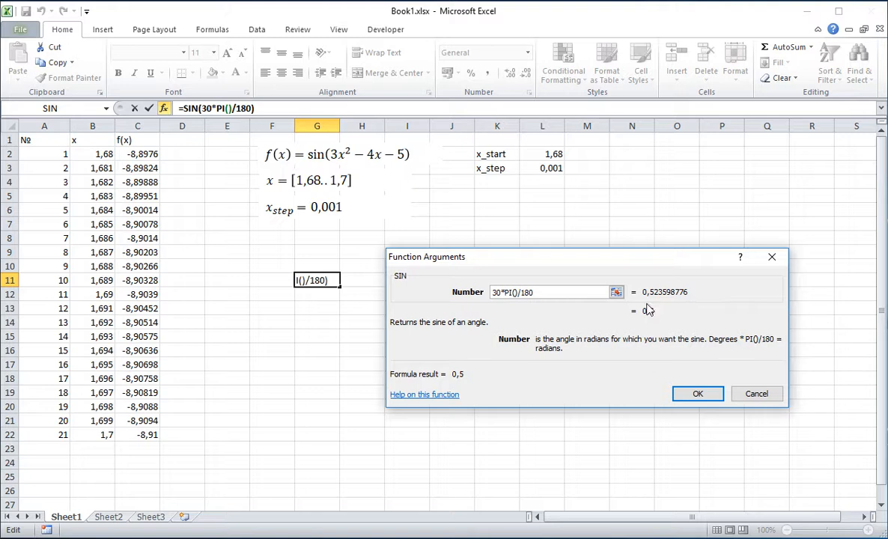
pyautogui.click(693, 395)
pyautogui.click(445, 345)
pyautogui.click(300, 280)
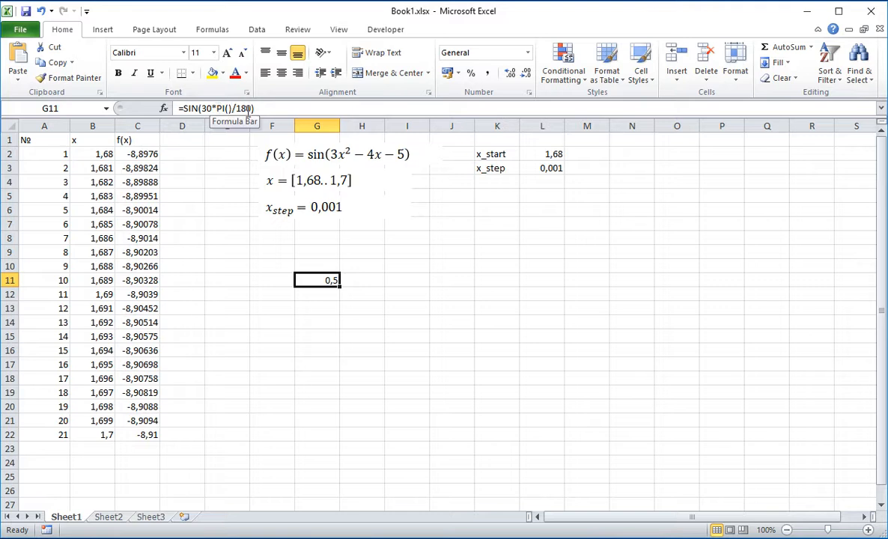
pyautogui.click(407, 307)
pyautogui.click(314, 278)
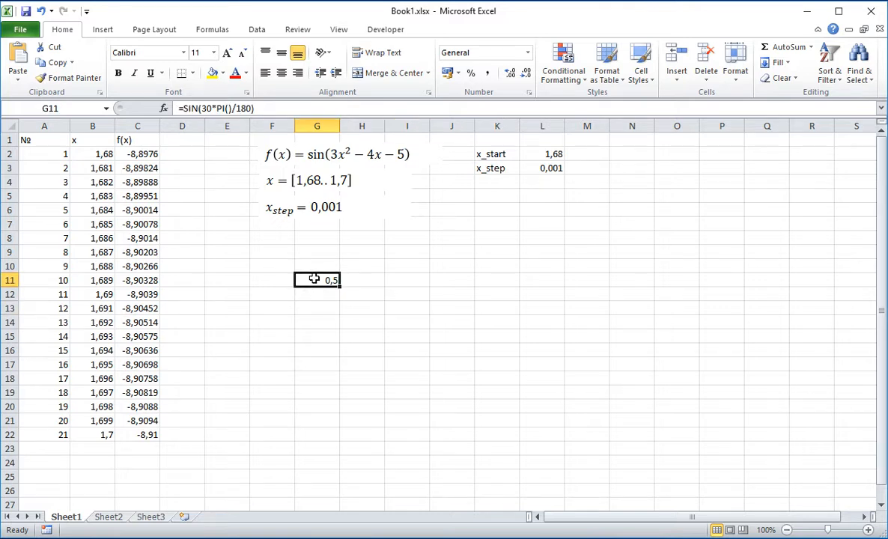
# Wrap the polynomial in cell C2 in the SIN function so that it reads =SIN(POWER(B2;2)-4*B2-5).
pyautogui.click(132, 154)
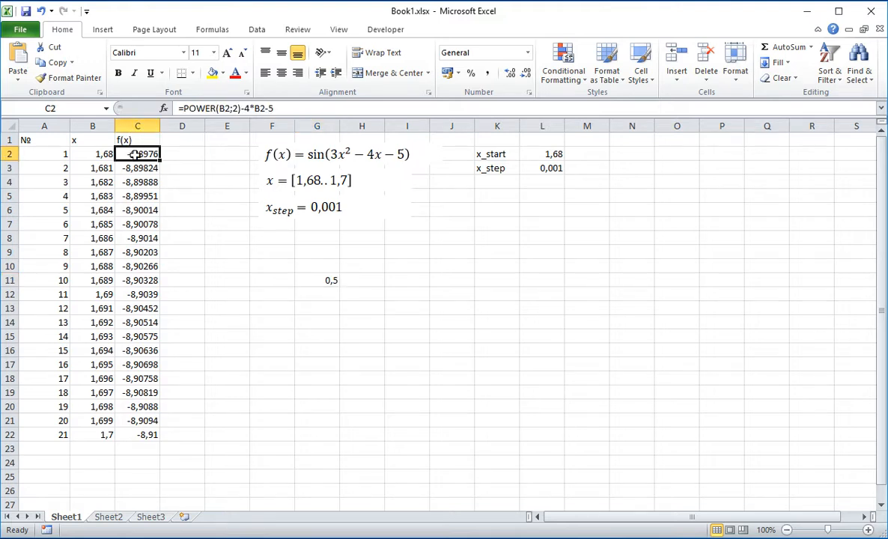
pyautogui.click(187, 109)
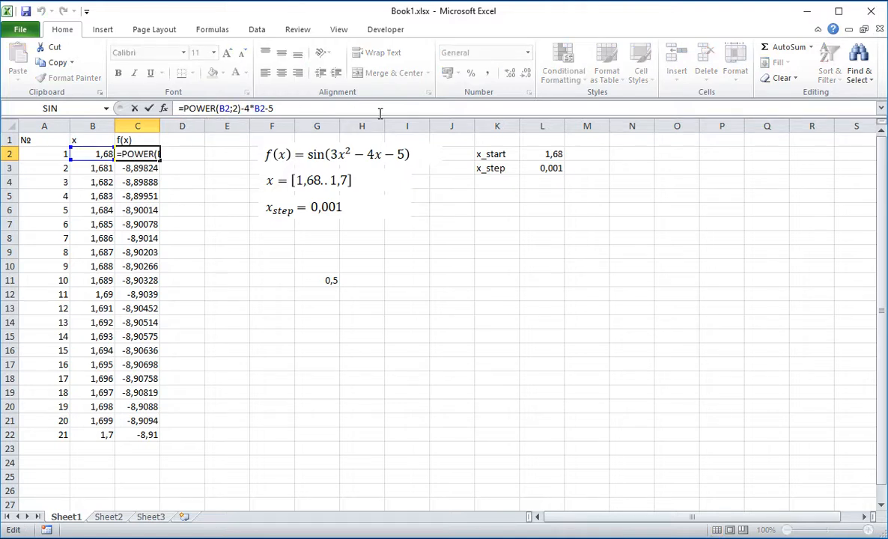
pyautogui.write('Sin')
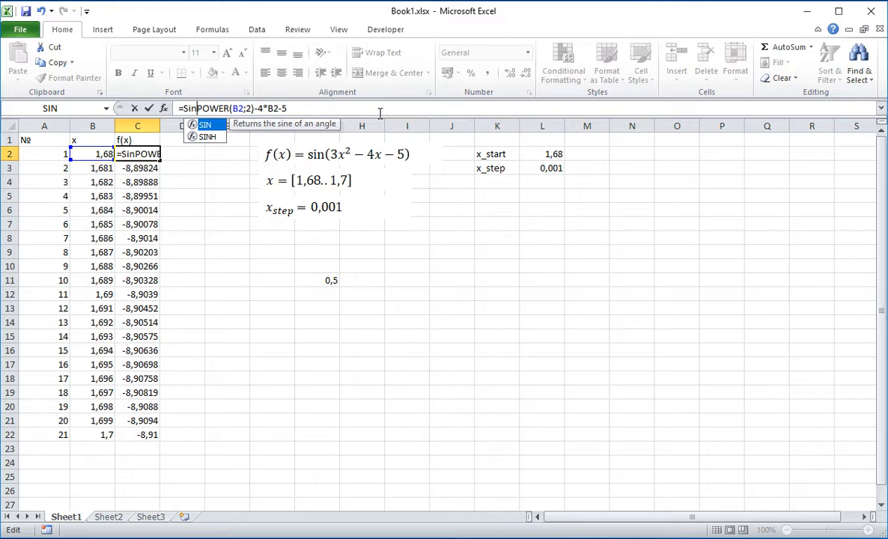
pyautogui.write('(')
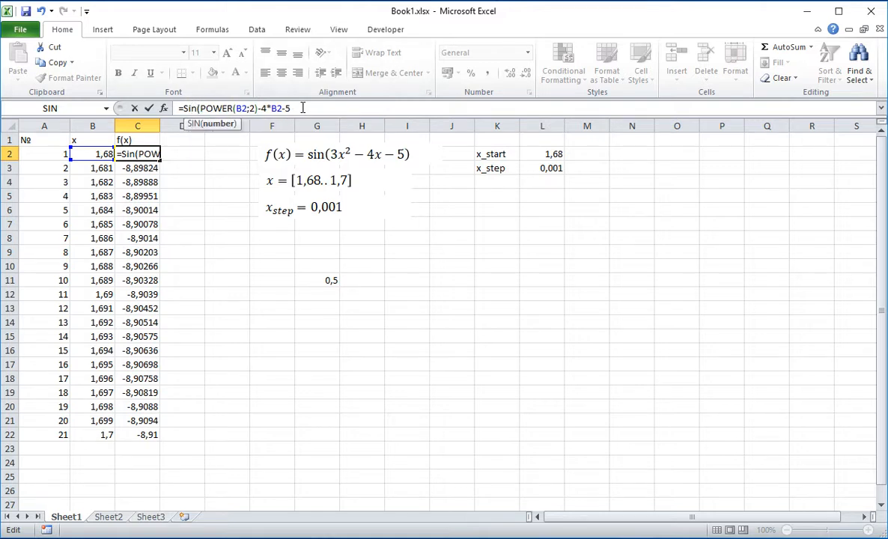
pyautogui.write(')')
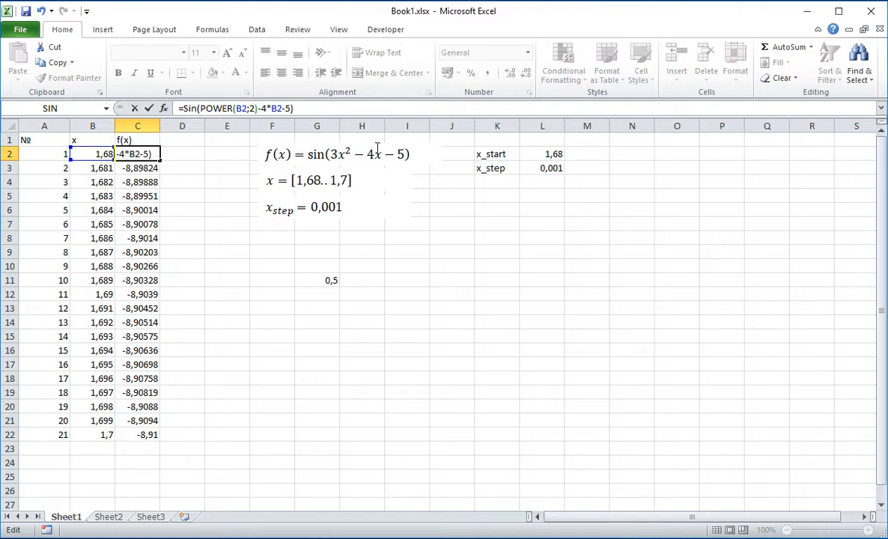
pyautogui.moveTo(292, 109); pyautogui.dragTo(194, 111)
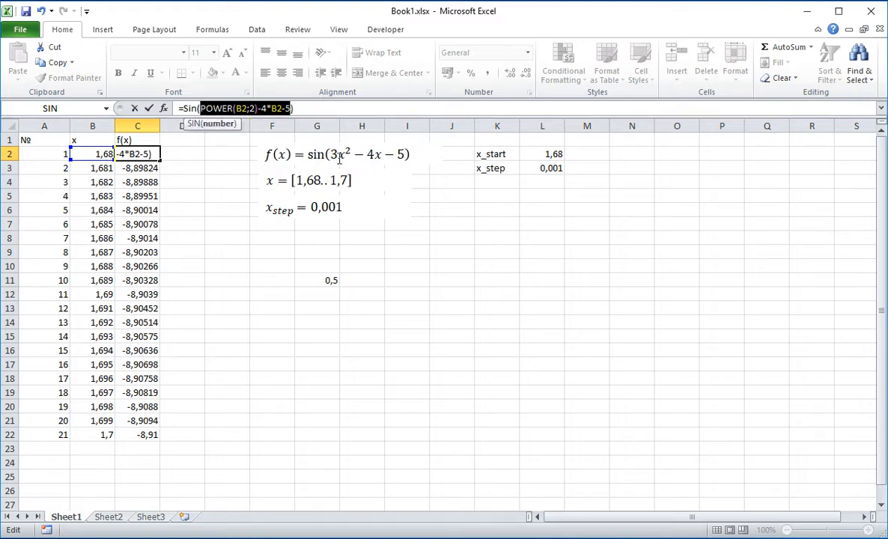
pyautogui.click(294, 108)
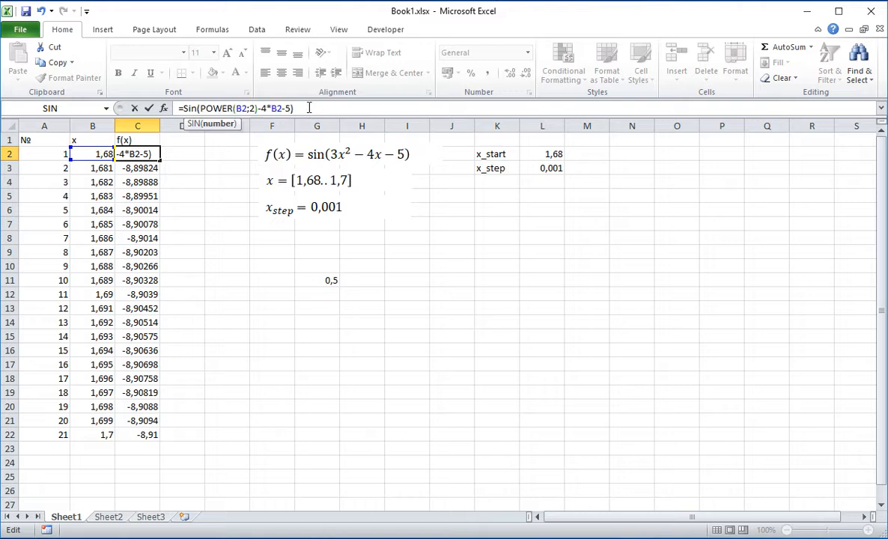
pyautogui.click(149, 108)
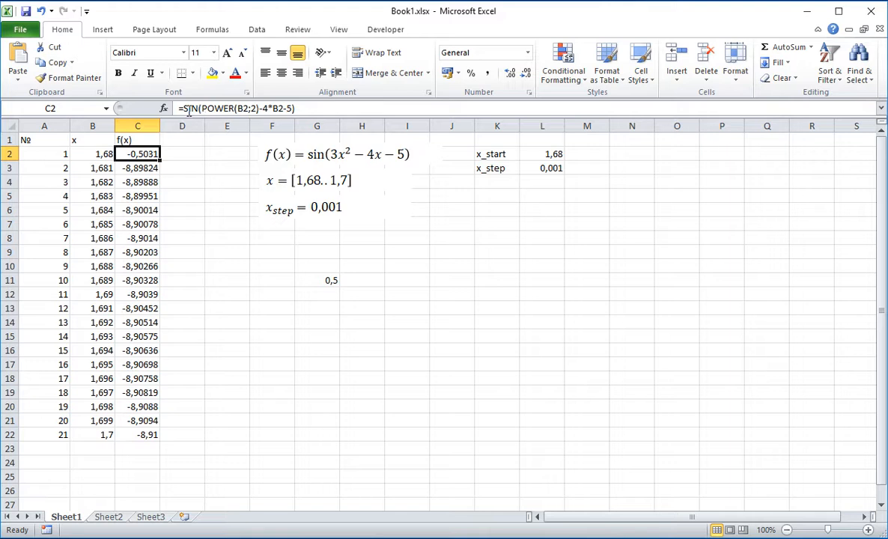
# Fill the SIN formula from C2 down through C22 and check the copied formulas in several cells of the column.
pyautogui.moveTo(159, 160); pyautogui.dragTo(149, 446)
pyautogui.click(232, 379)
pyautogui.click(138, 183)
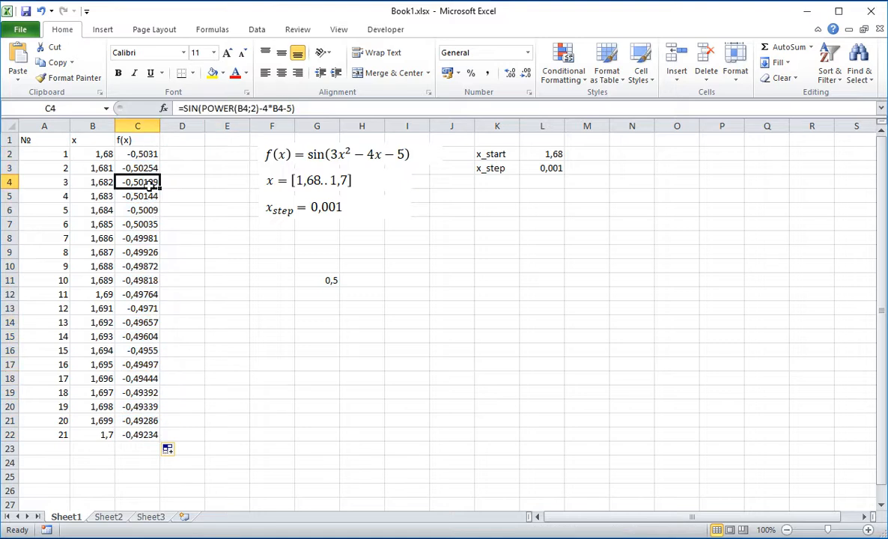
pyautogui.click(119, 279)
pyautogui.click(122, 334)
pyautogui.click(131, 365)
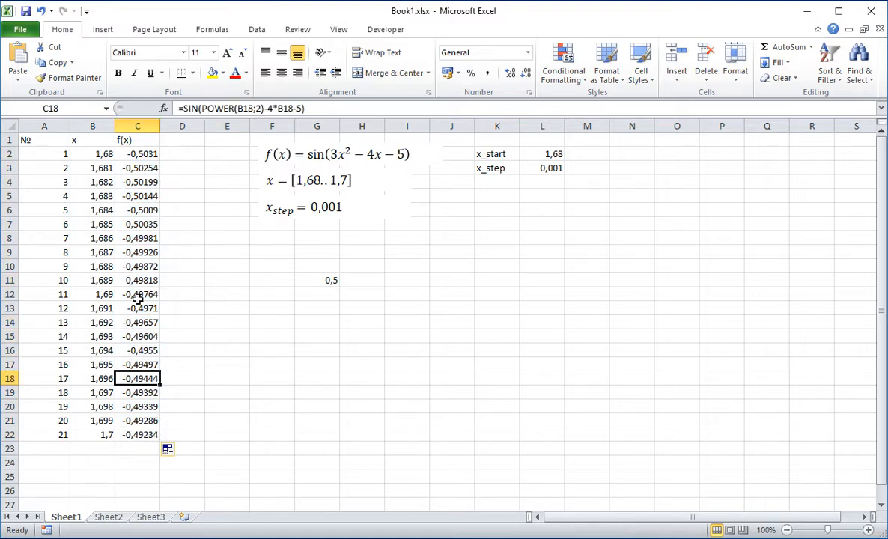
pyautogui.click(126, 197)
pyautogui.click(127, 157)
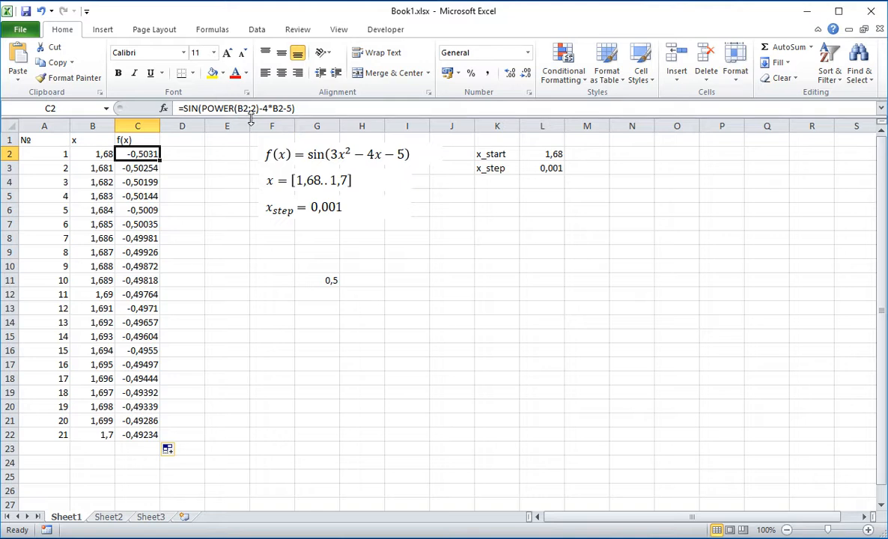
pyautogui.click(528, 202)
pyautogui.click(536, 276)
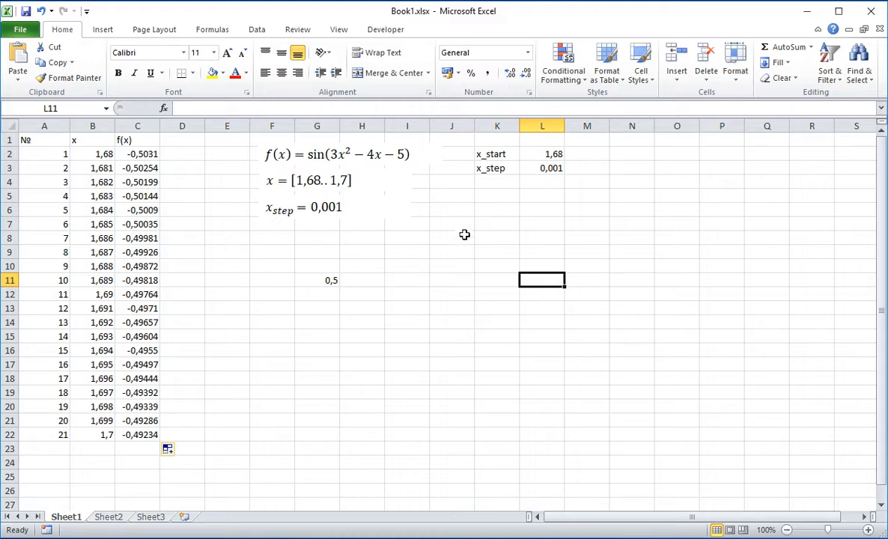
# Enter the value 6 in cell A2 of Sheet2.
pyautogui.click(106, 518)
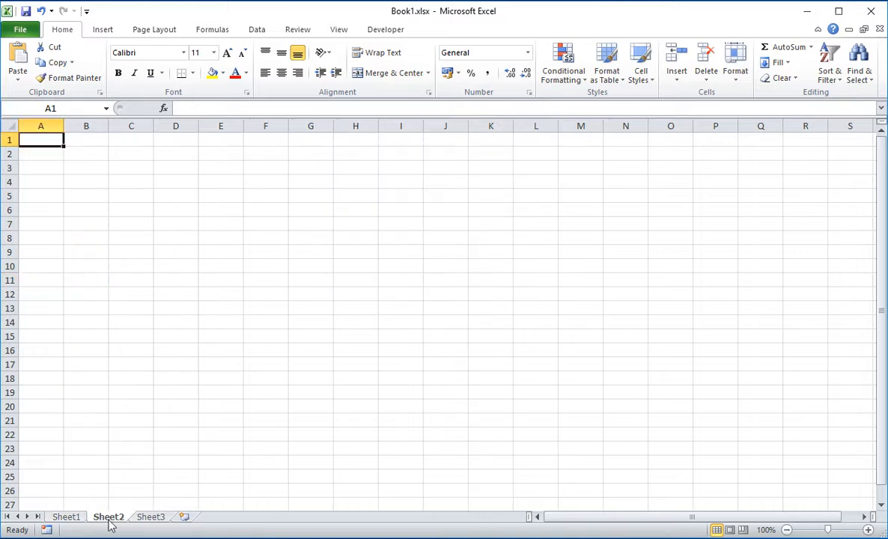
pyautogui.click(77, 152)
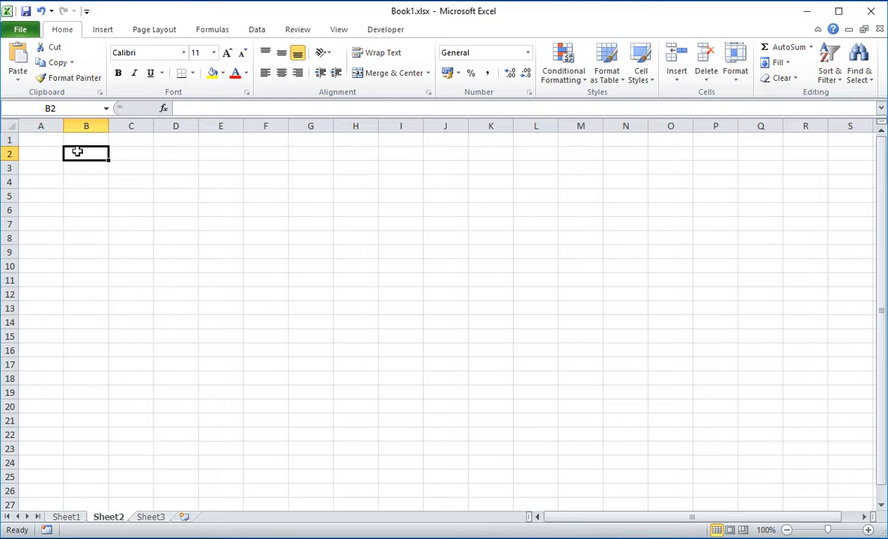
pyautogui.click(36, 155)
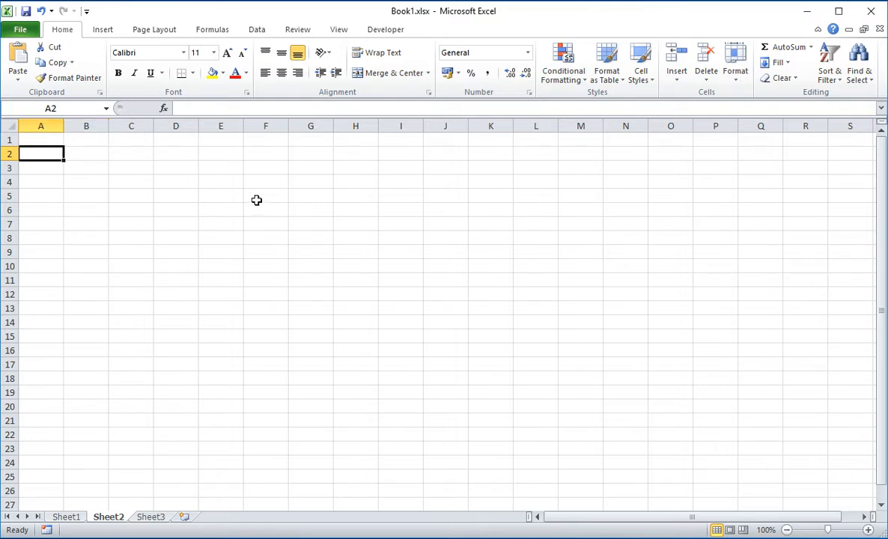
pyautogui.write('6')
pyautogui.click(125, 194)
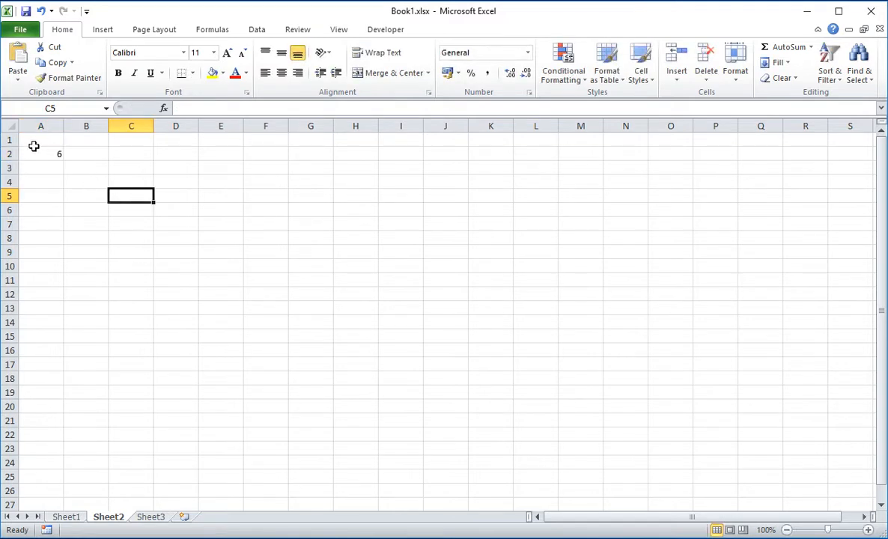
# Go back to Sheet1 and enter the column heading f2(x) in cell D1.
pyautogui.click(67, 517)
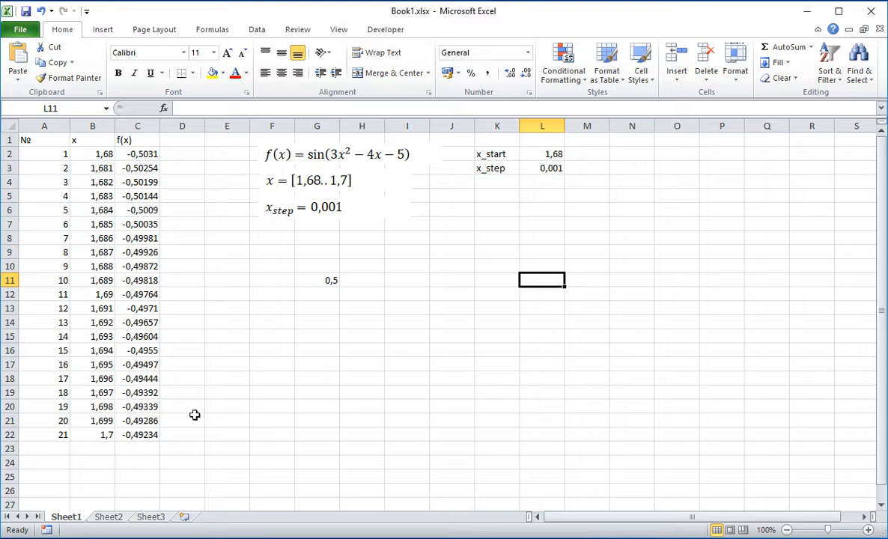
pyautogui.click(318, 297)
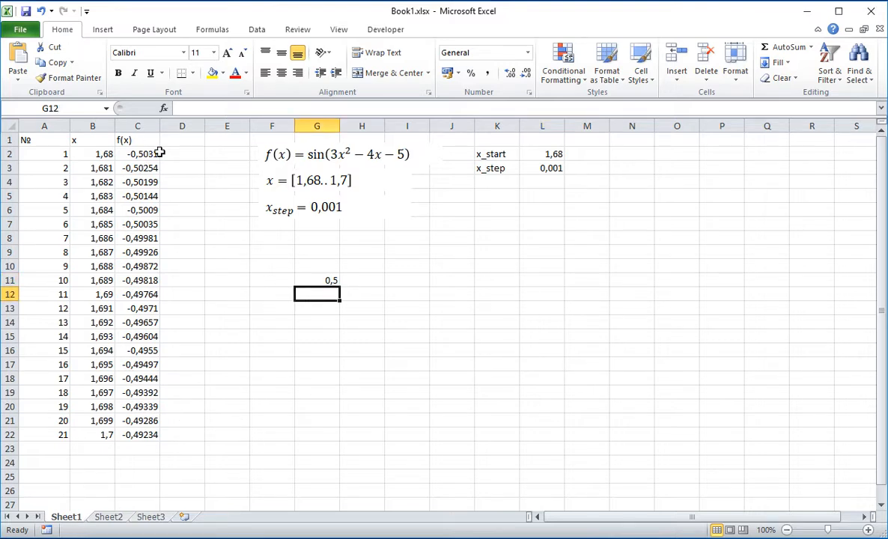
pyautogui.click(187, 141)
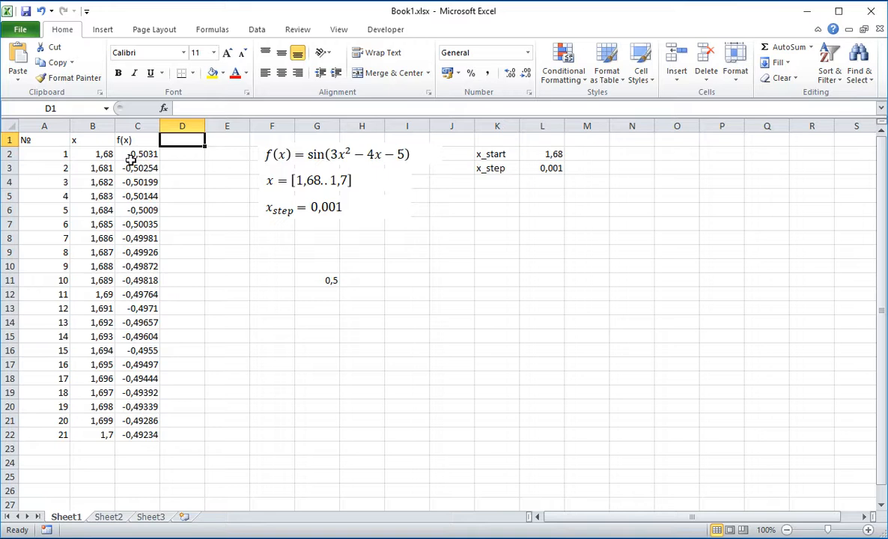
pyautogui.write('f')
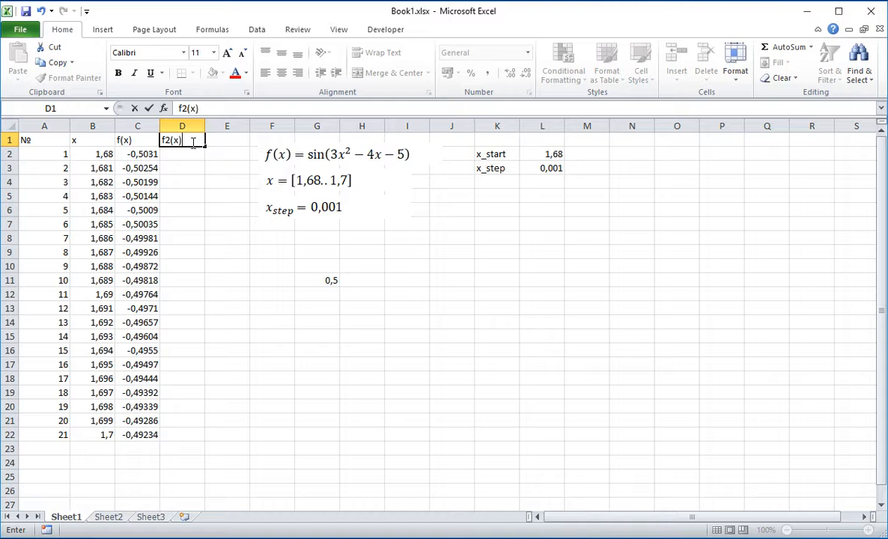
pyautogui.write('2(x)')
pyautogui.press('Return')
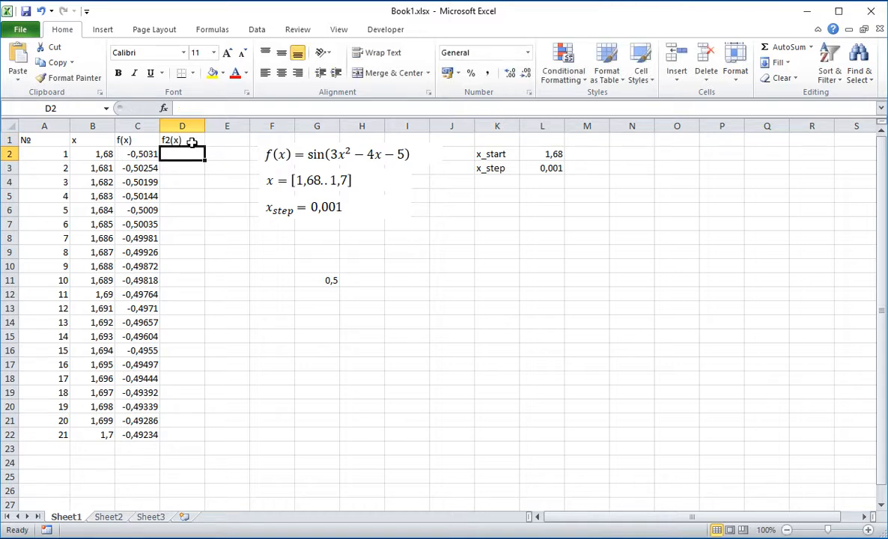
# Copy the full formula text =SIN(POWER(B2;2)-4*B2-5) from cell C2 without changing the cell.
pyautogui.click(138, 153)
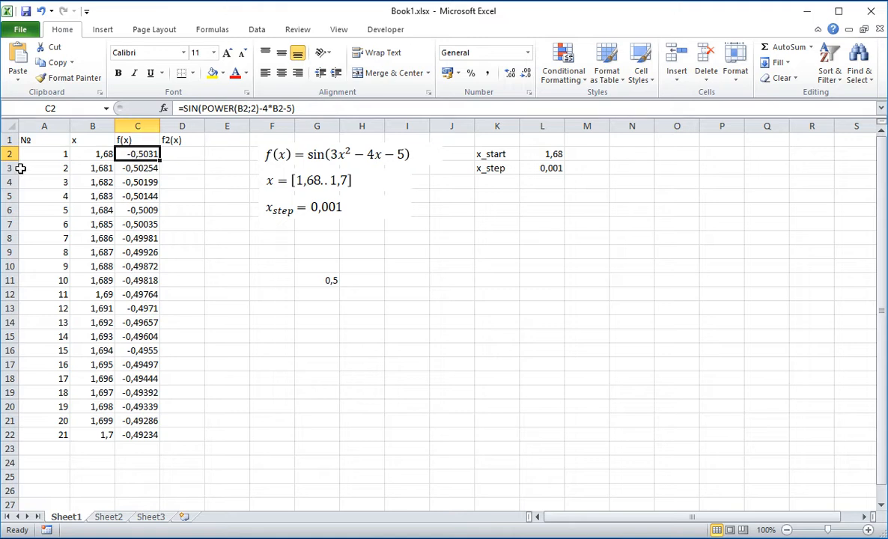
pyautogui.moveTo(297, 108); pyautogui.dragTo(178, 109)
pyautogui.rightClick(237, 108)
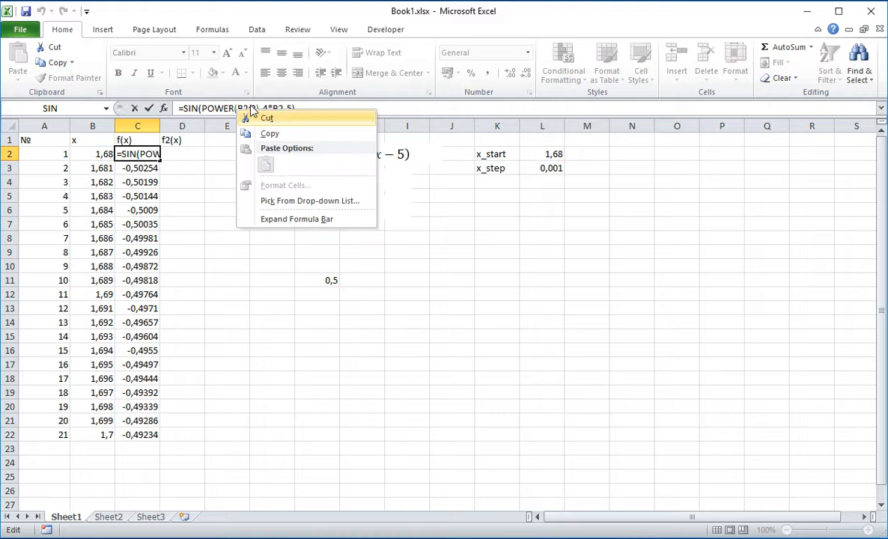
pyautogui.click(271, 134)
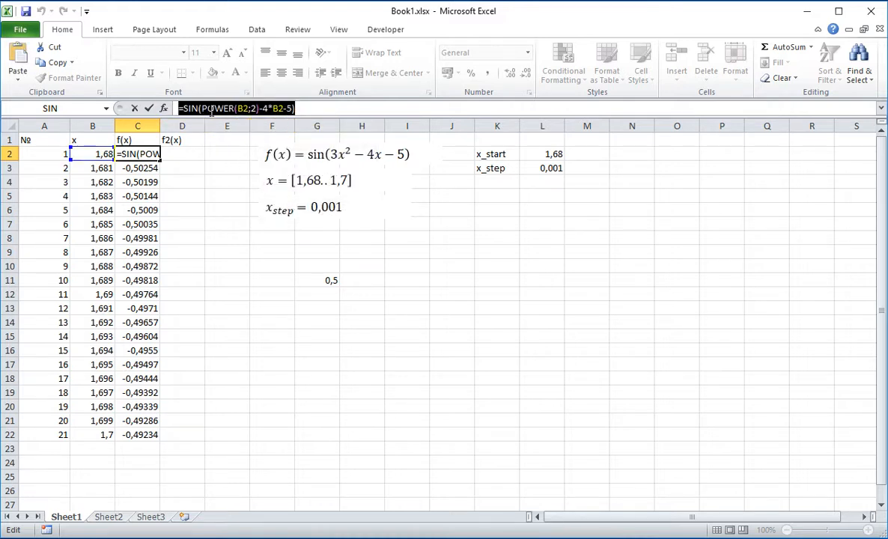
pyautogui.rightClick(221, 109)
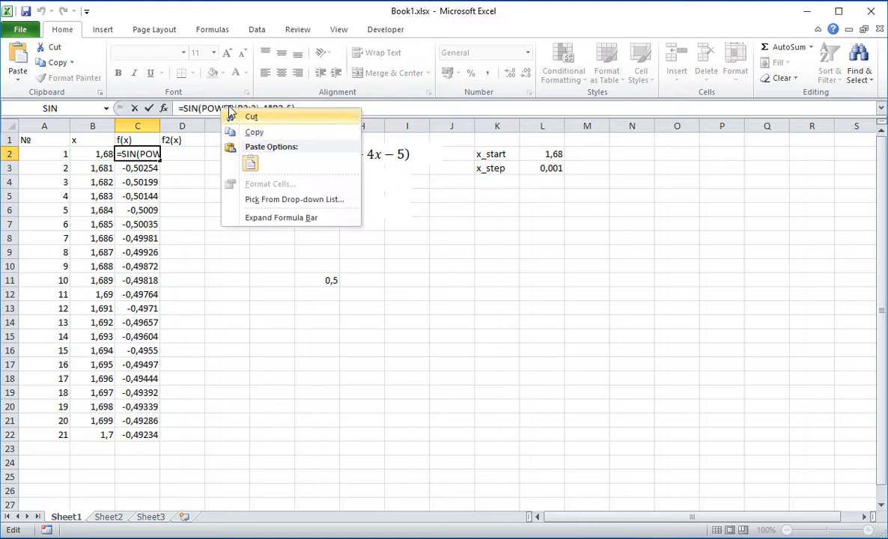
pyautogui.click(279, 135)
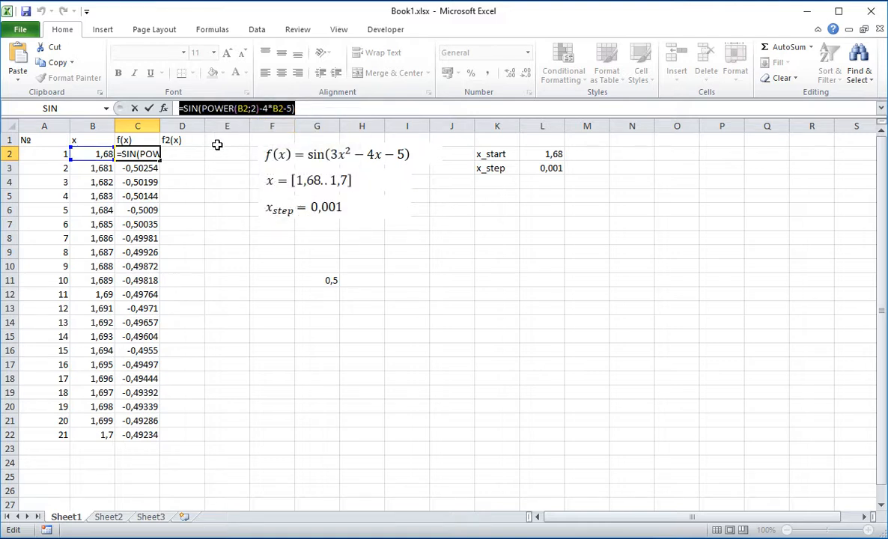
pyautogui.hotkey('ctrl', 'Return')
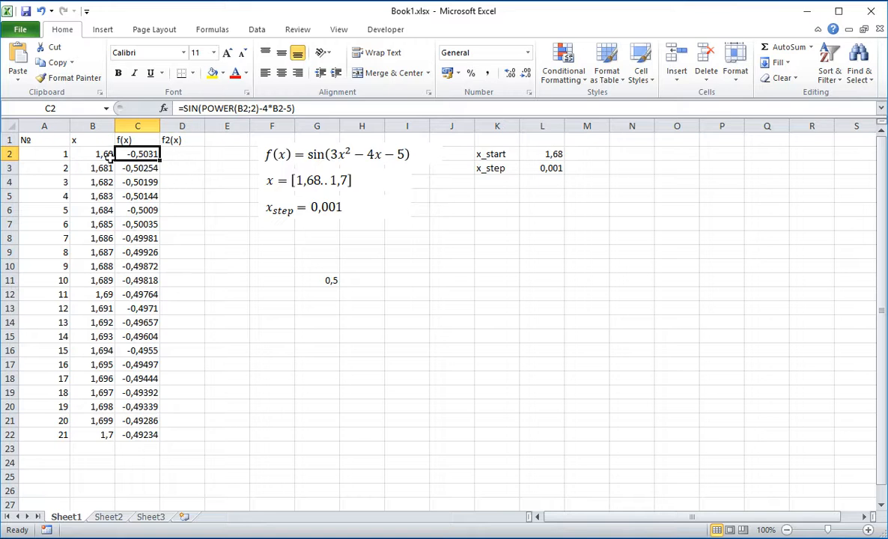
# Paste the copied formula text into D2 with its B2 references intact and compare the formulas in C2 and D2.
pyautogui.click(181, 150)
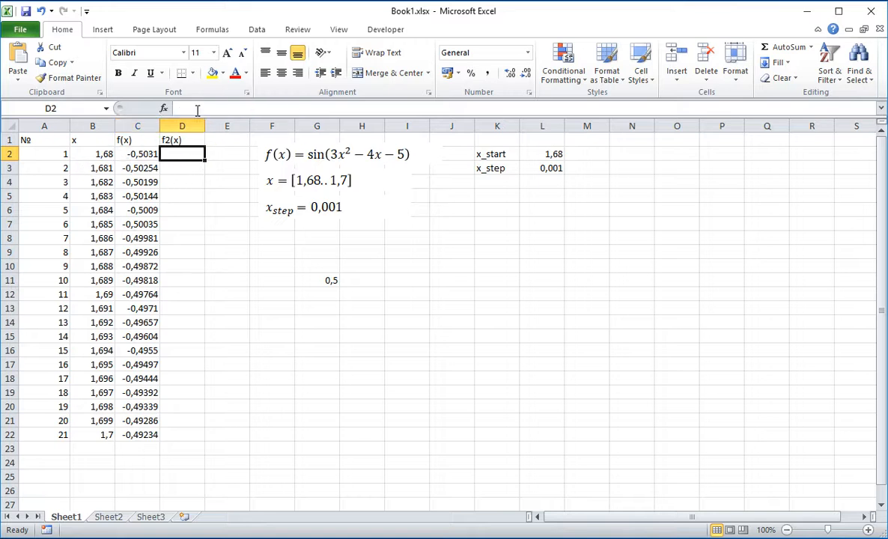
pyautogui.click(192, 111)
pyautogui.rightClick(189, 108)
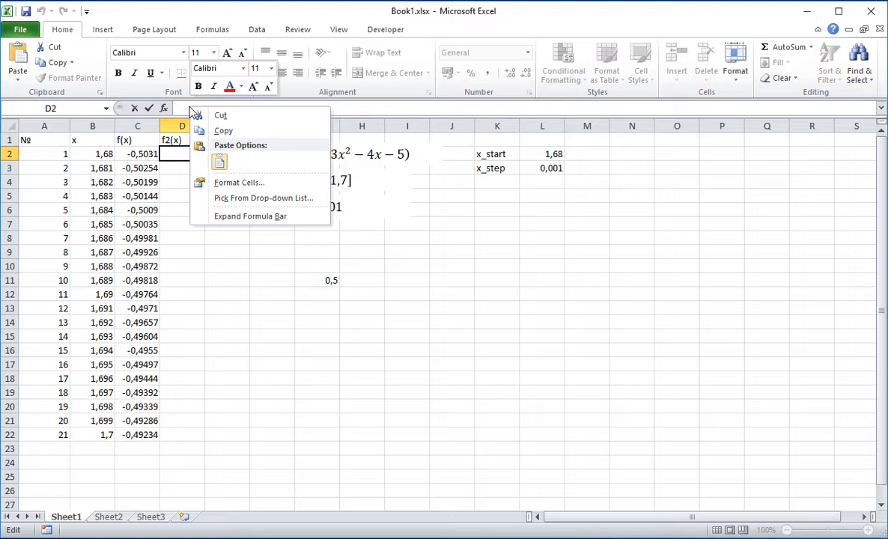
pyautogui.click(221, 162)
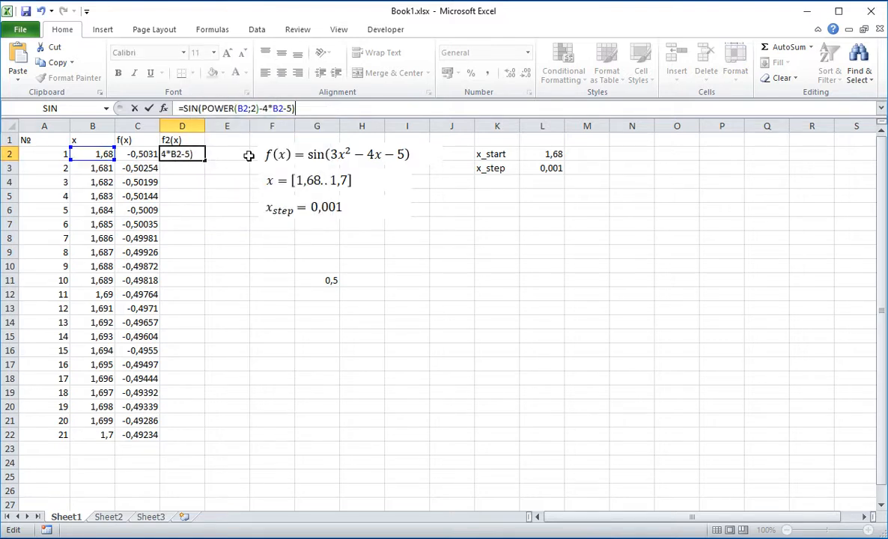
pyautogui.press('Return')
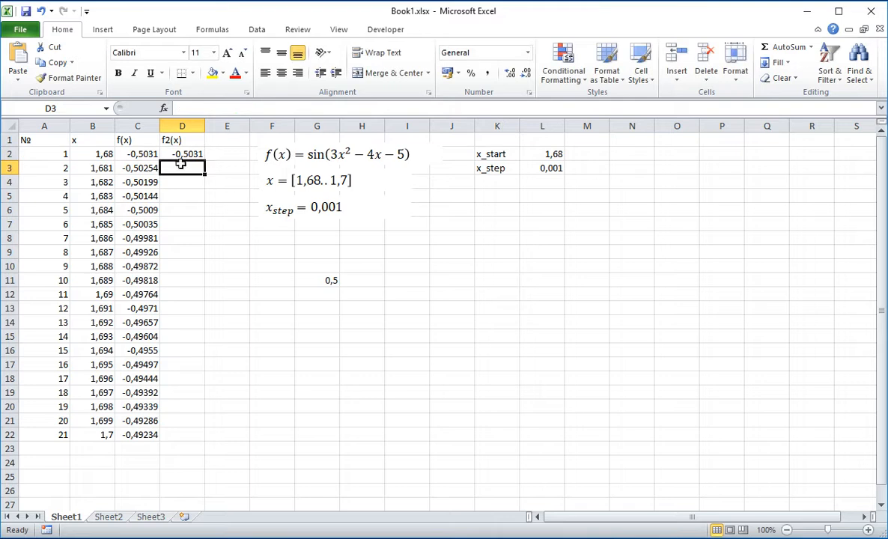
pyautogui.click(129, 155)
pyautogui.click(183, 154)
pyautogui.click(136, 155)
pyautogui.click(180, 154)
pyautogui.click(143, 154)
pyautogui.click(171, 156)
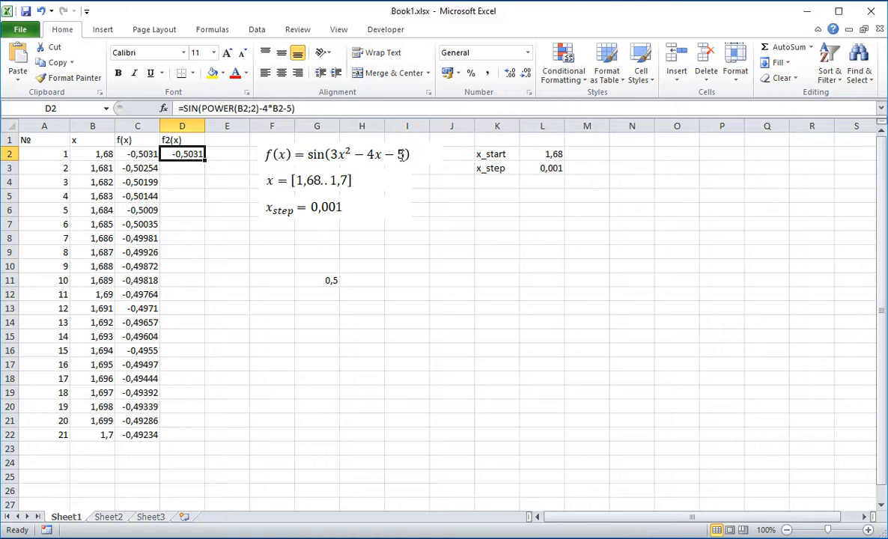
# Replace the constant 5 in the D2 formula with a row-fixed reference to the value on the other sheet, Sheet2!A$2.
pyautogui.click(291, 109)
pyautogui.press('BackSpace')
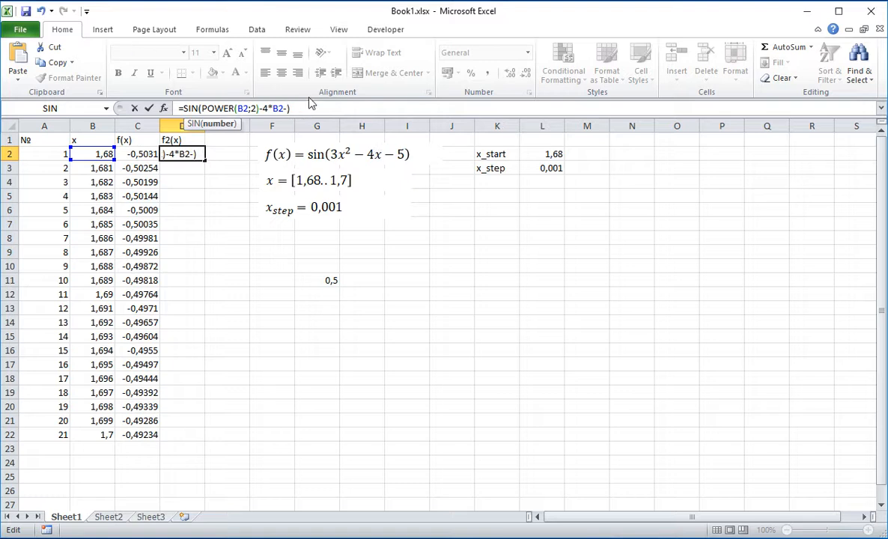
pyautogui.click(108, 517)
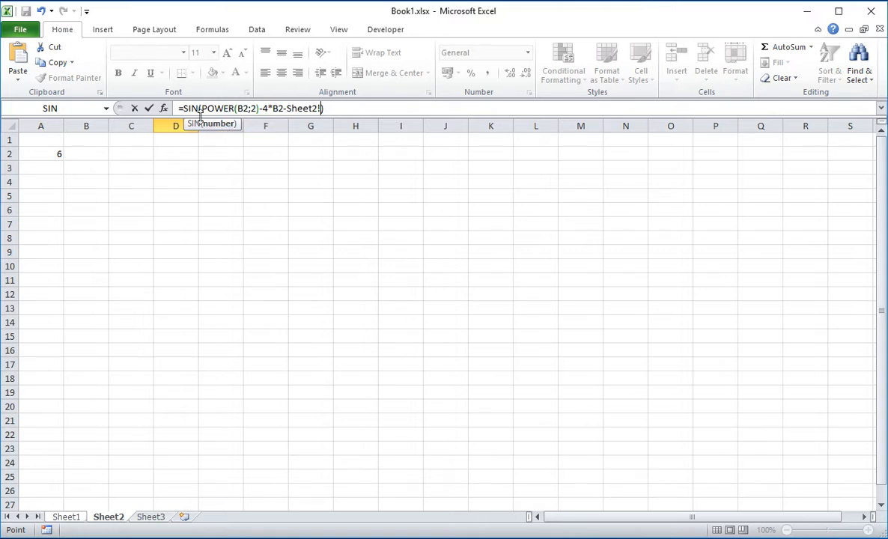
pyautogui.click(34, 154)
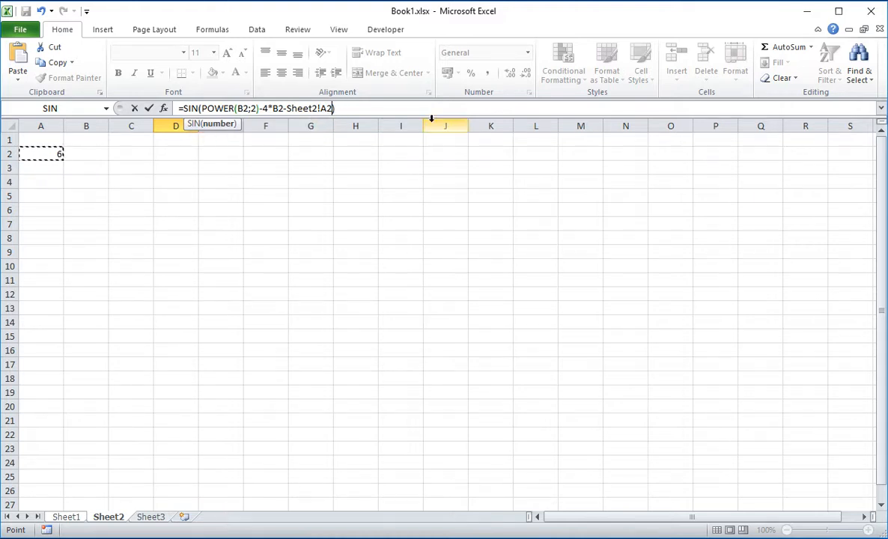
pyautogui.click(323, 109)
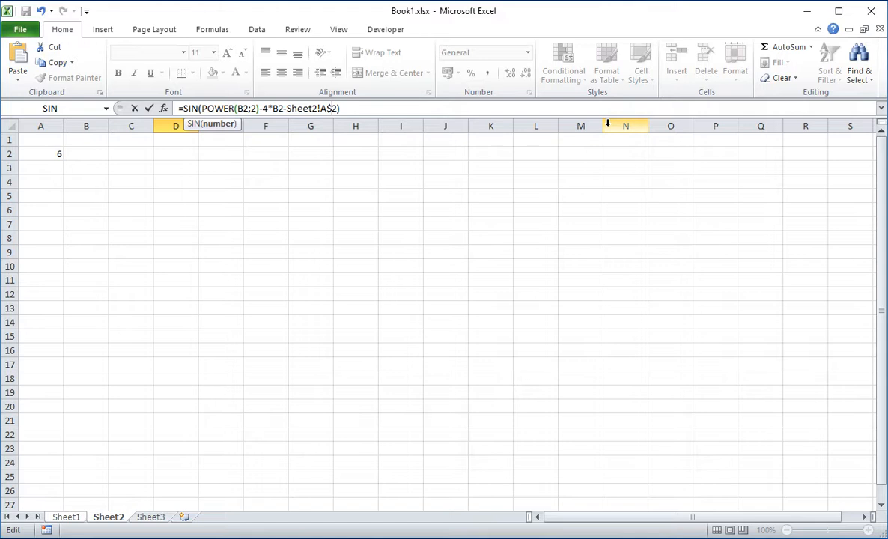
pyautogui.press('Return')
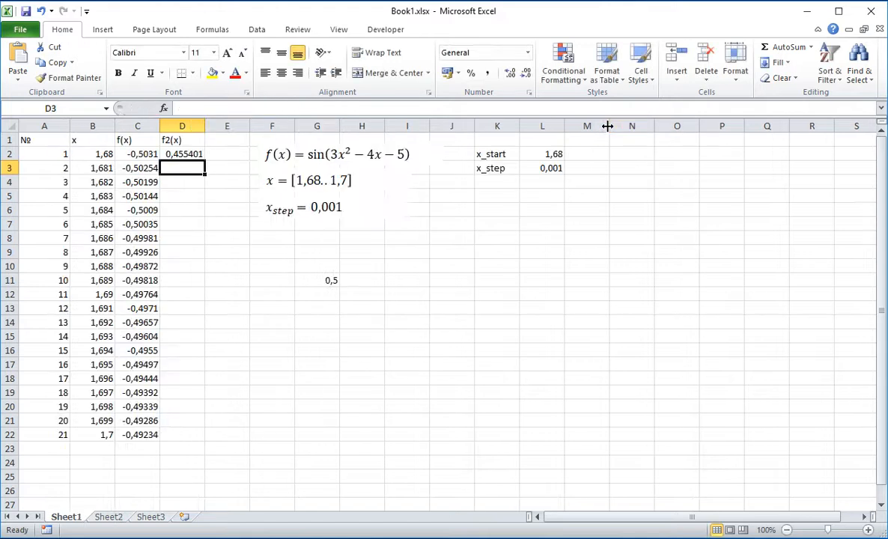
# Compare the formulas in C2 and D2, then fill the D2 formula down through D22.
pyautogui.click(189, 154)
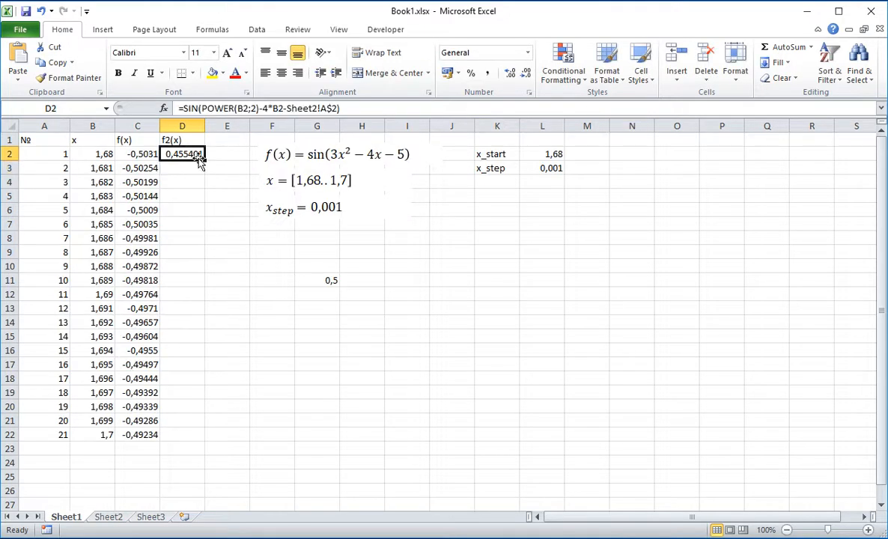
pyautogui.click(125, 154)
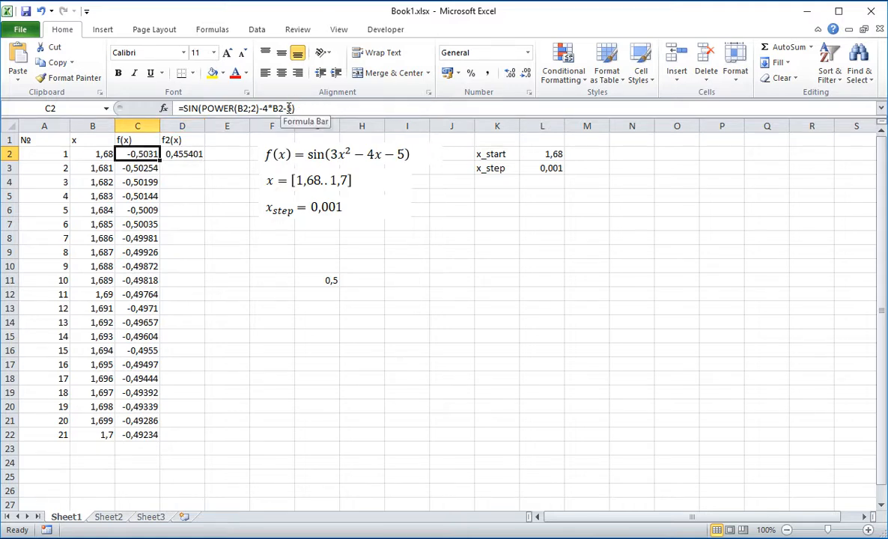
pyautogui.click(179, 153)
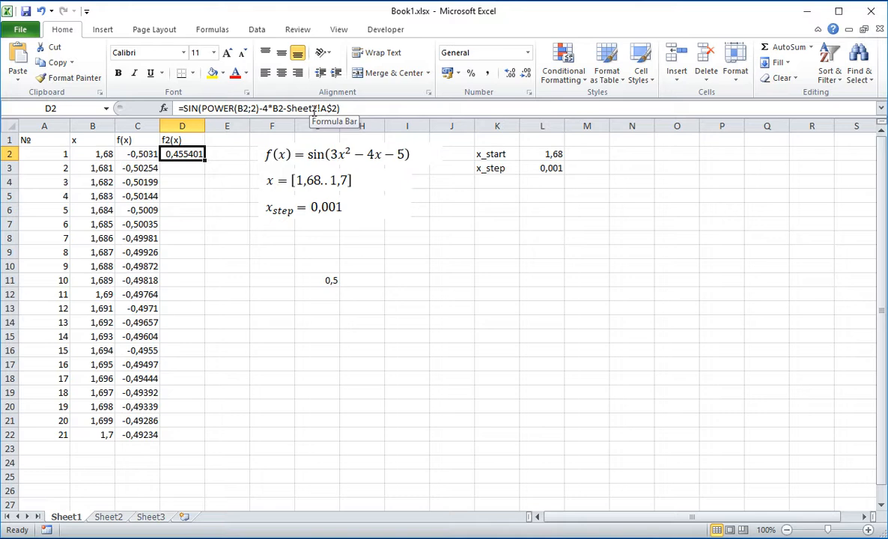
pyautogui.doubleClick(289, 106)
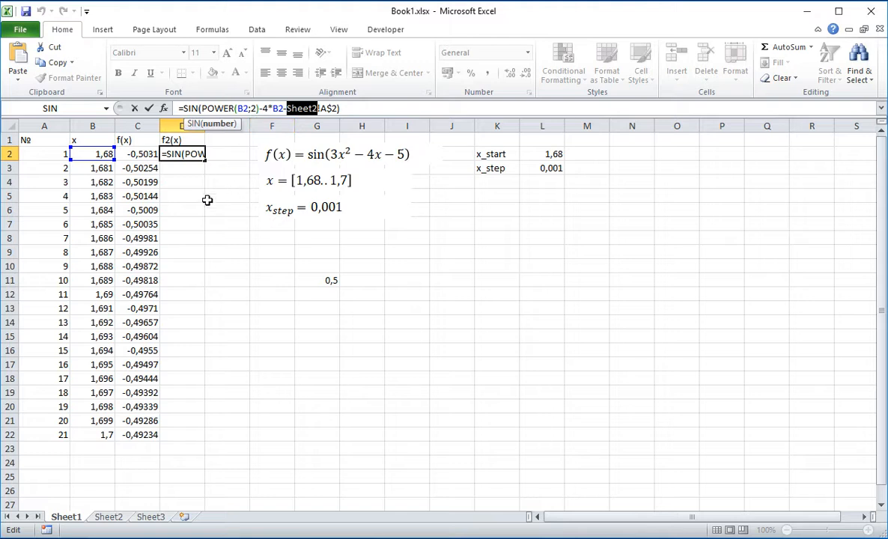
pyautogui.press('Escape')
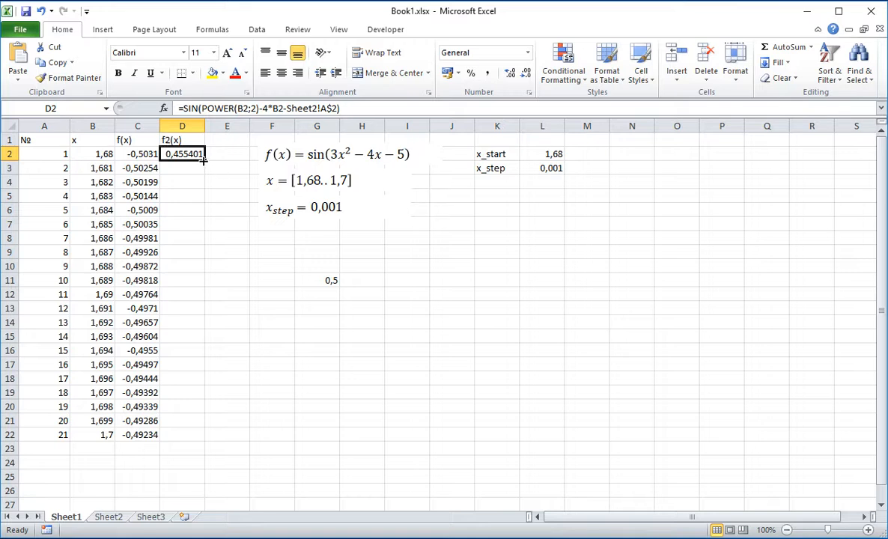
pyautogui.moveTo(204, 159); pyautogui.dragTo(165, 435)
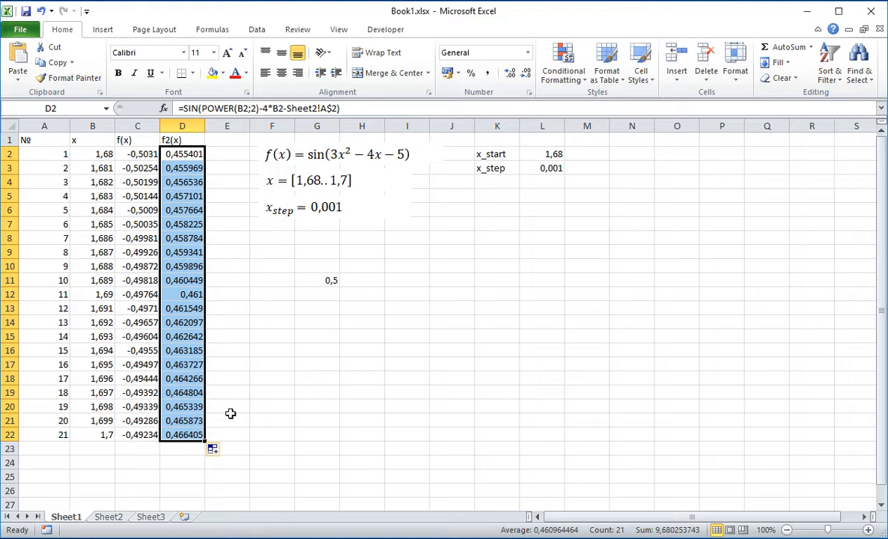
pyautogui.click(242, 251)
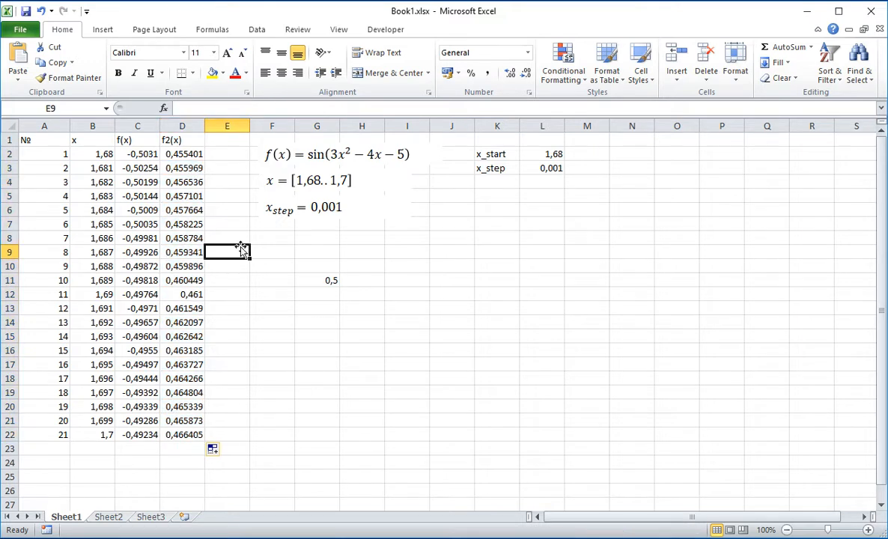
pyautogui.click(435, 269)
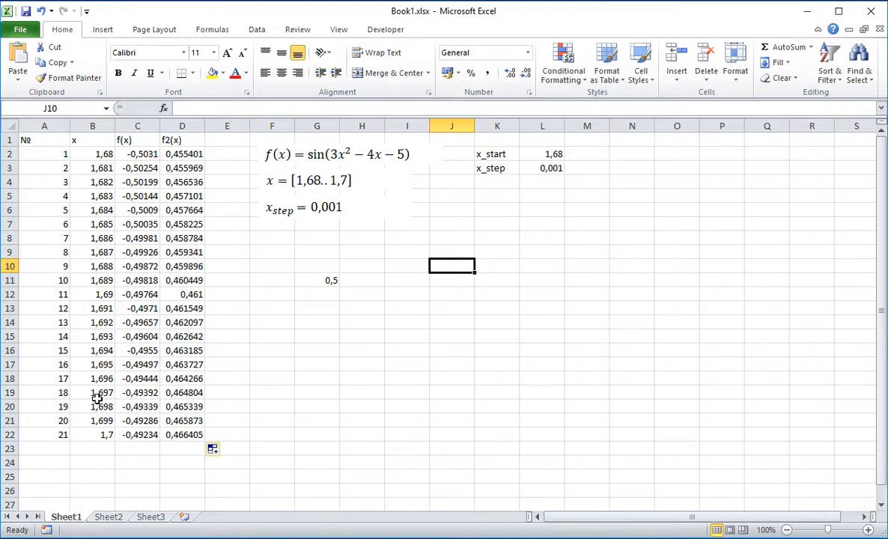
# Insert an empty line chart with markers, then move and enlarge it to span roughly columns I to R, rows 5 to 23.
pyautogui.click(103, 29)
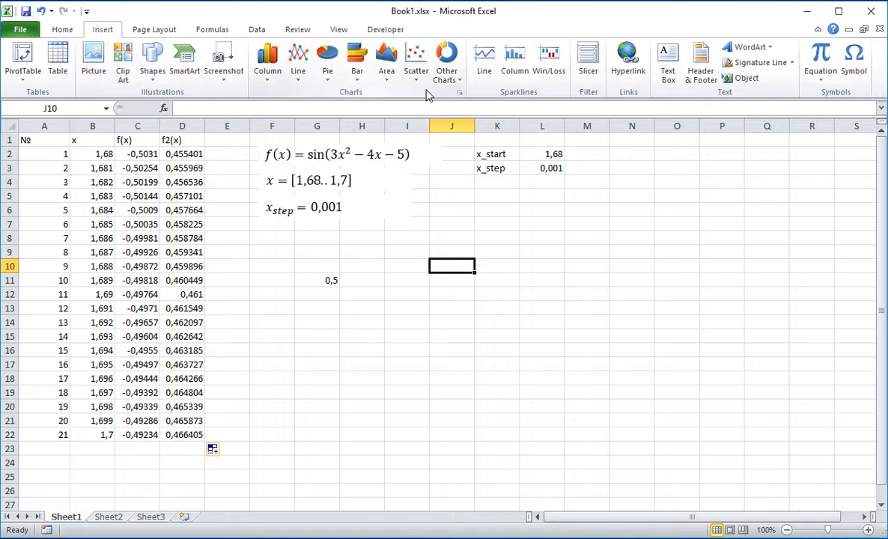
pyautogui.click(298, 75)
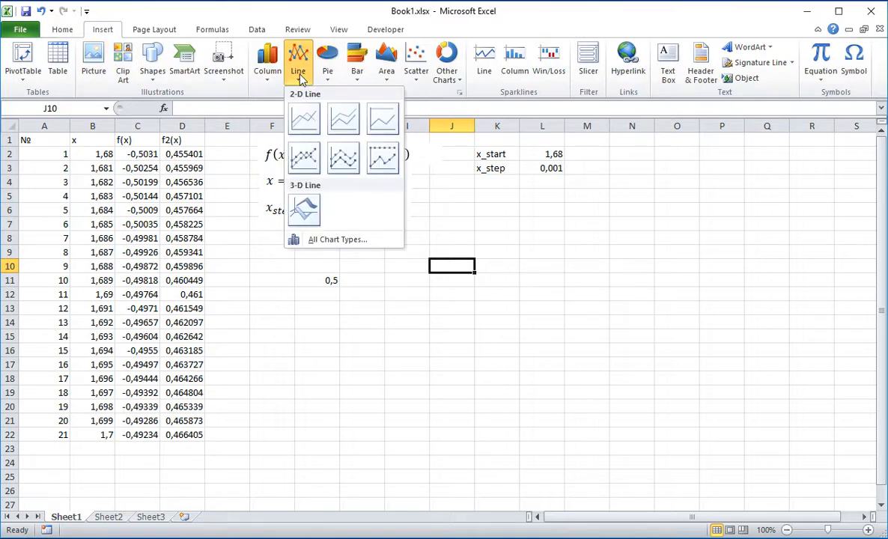
pyautogui.click(303, 162)
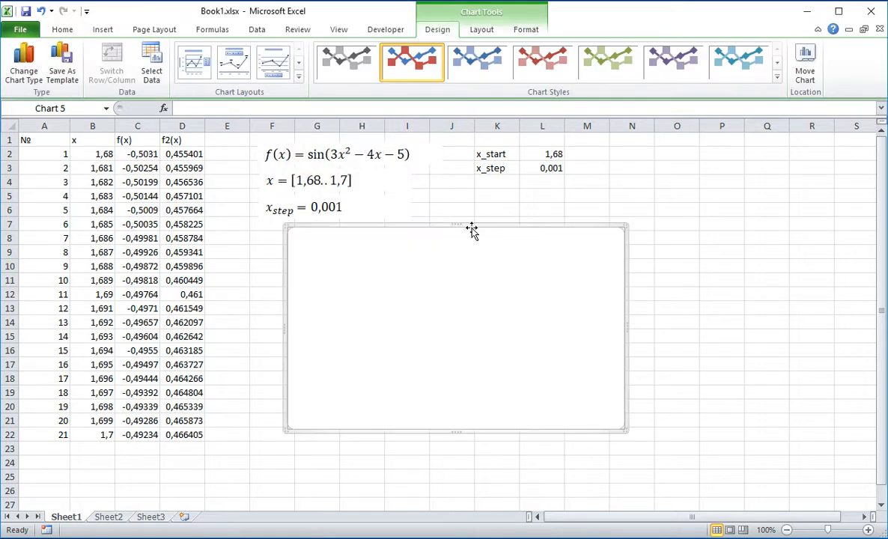
pyautogui.moveTo(473, 225); pyautogui.dragTo(603, 187)
pyautogui.moveTo(752, 388); pyautogui.dragTo(829, 454)
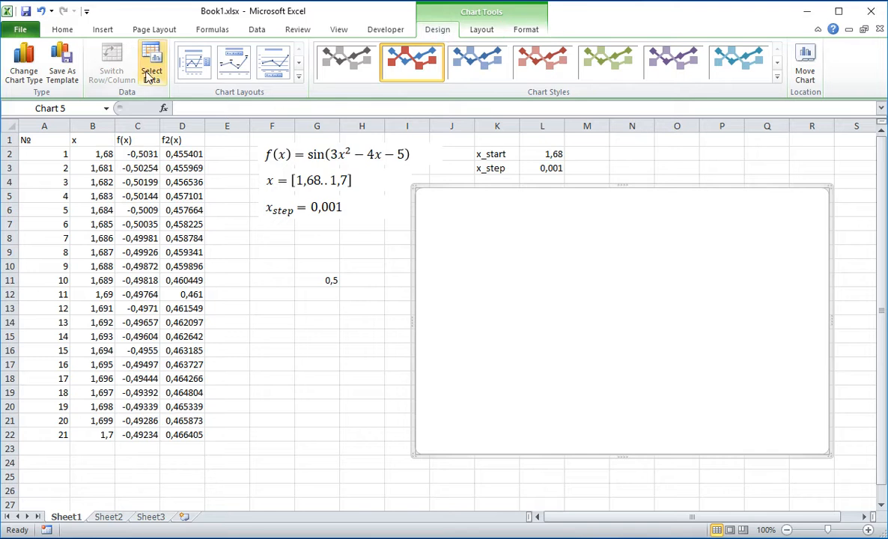
# Add a data series to the empty chart with its name from C1 and its values from C2:C22 on Sheet1.
pyautogui.rightClick(494, 225)
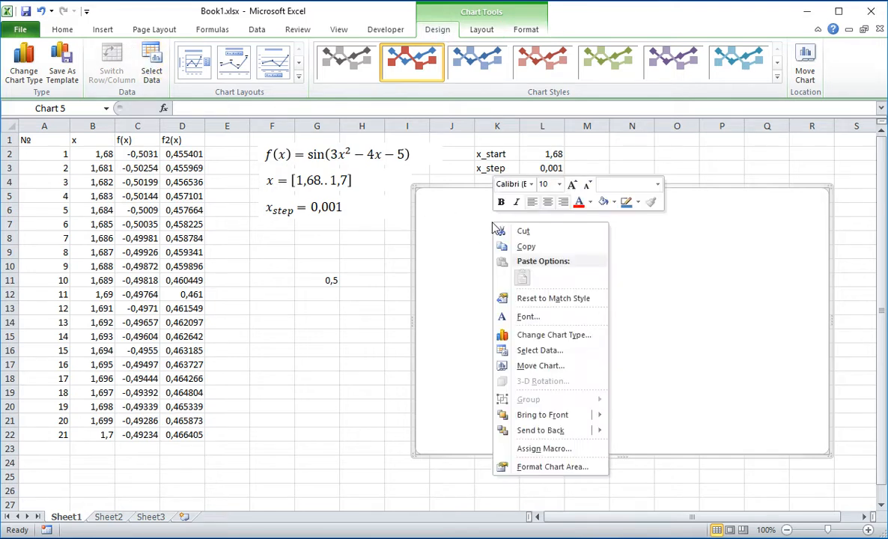
pyautogui.click(554, 357)
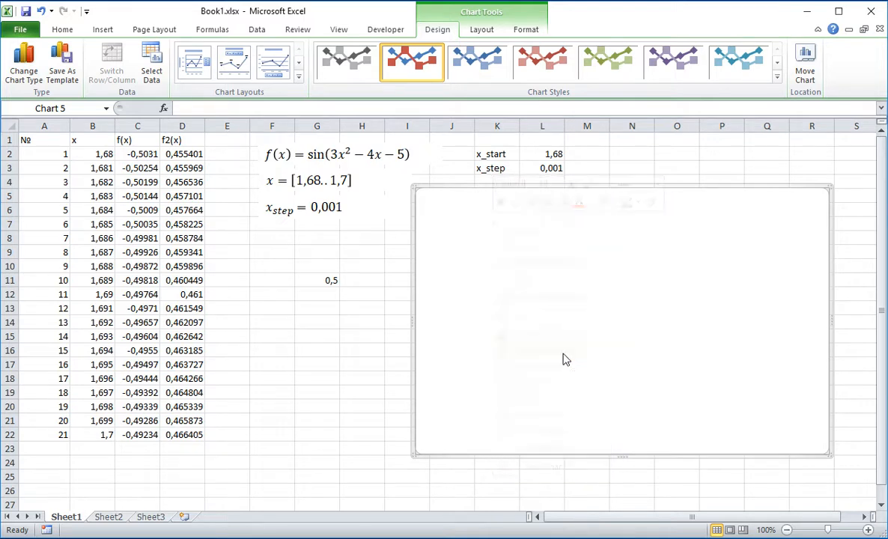
pyautogui.moveTo(542, 242); pyautogui.dragTo(517, 255)
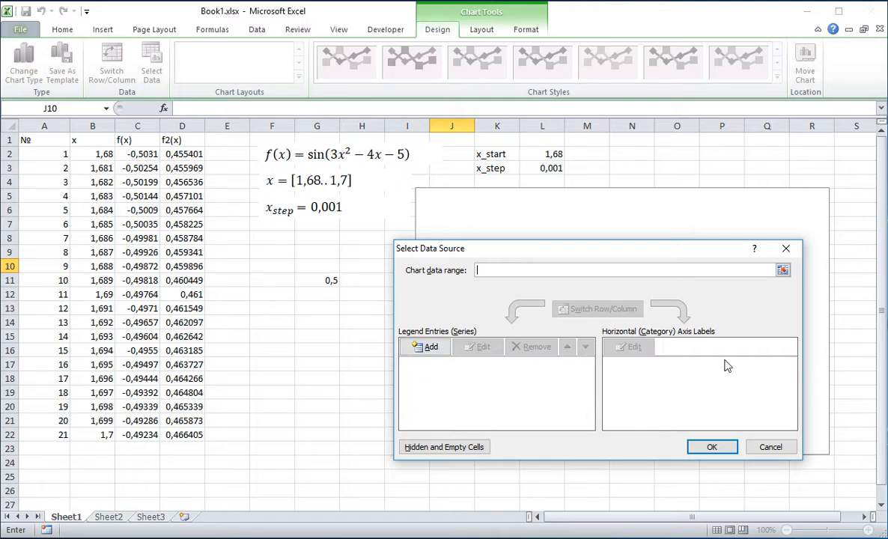
pyautogui.click(431, 349)
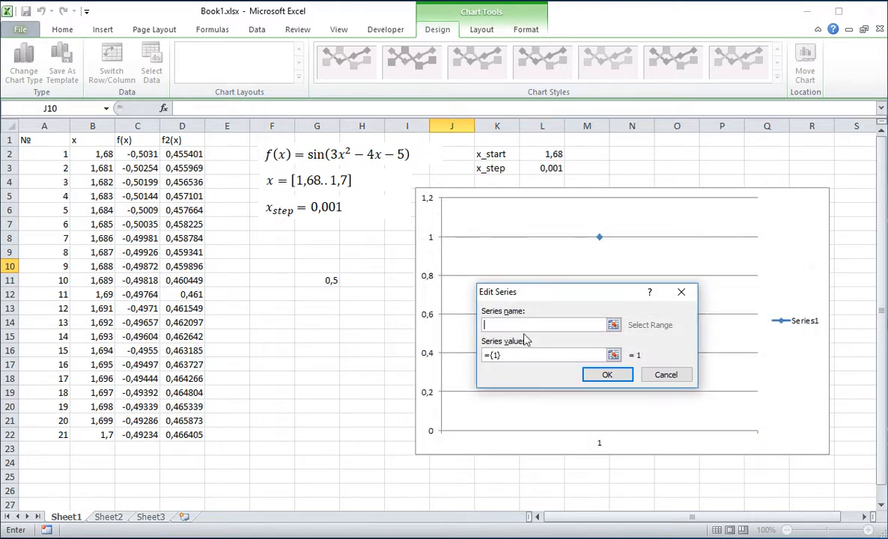
pyautogui.click(124, 140)
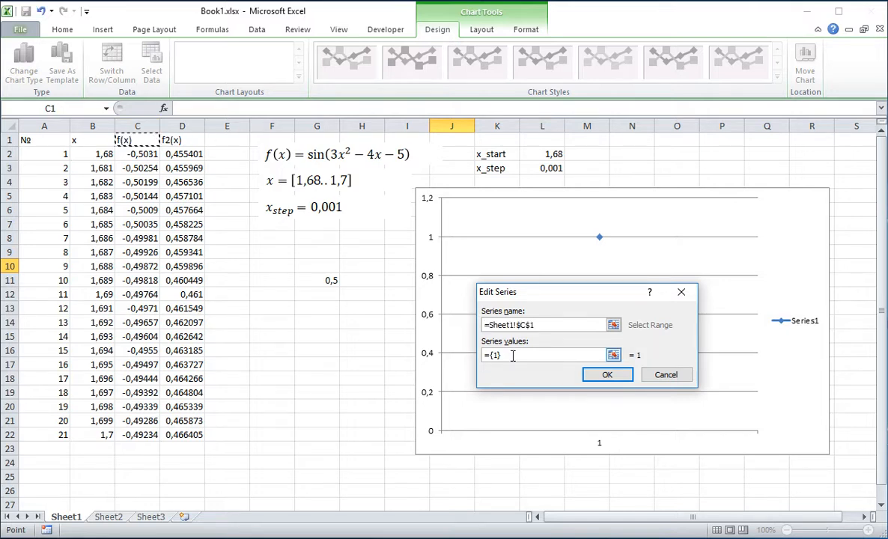
pyautogui.click(521, 357)
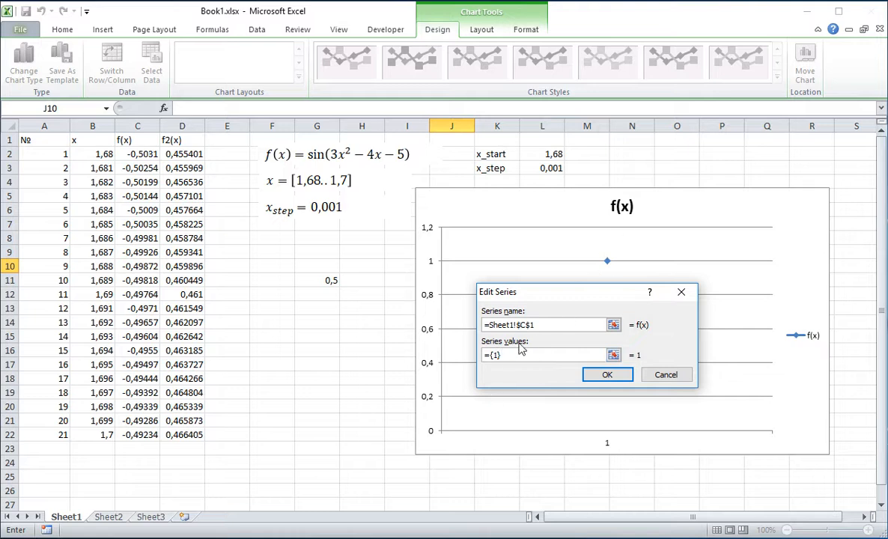
pyautogui.moveTo(508, 355); pyautogui.dragTo(450, 346)
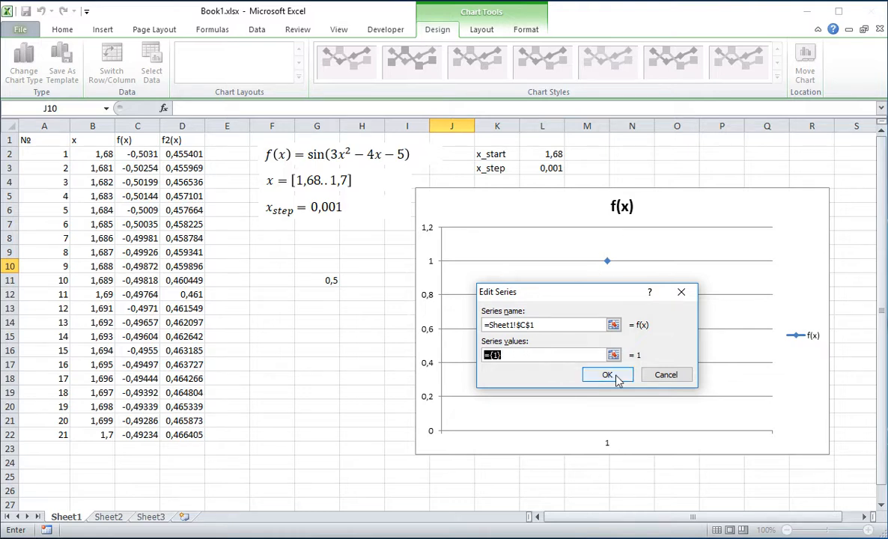
pyautogui.press('BackSpace')
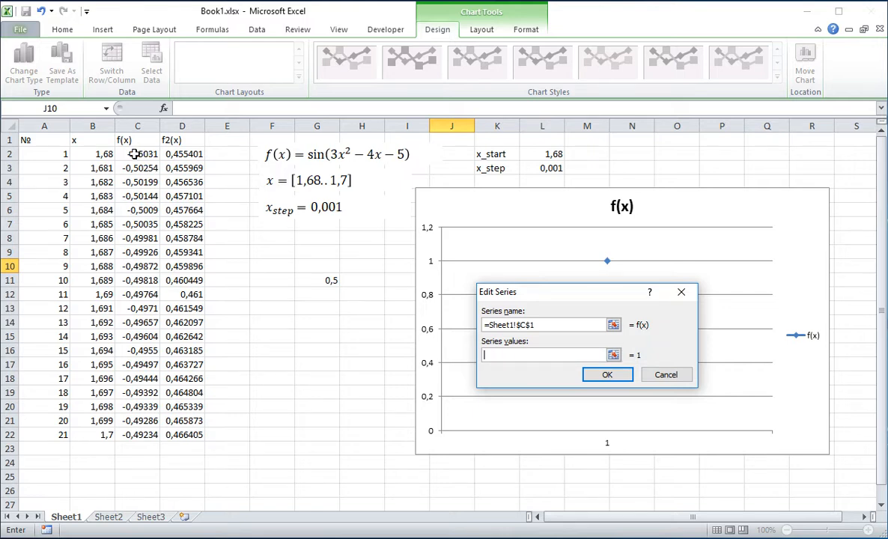
pyautogui.moveTo(134, 153); pyautogui.dragTo(115, 433)
pyautogui.moveTo(574, 295); pyautogui.dragTo(357, 274)
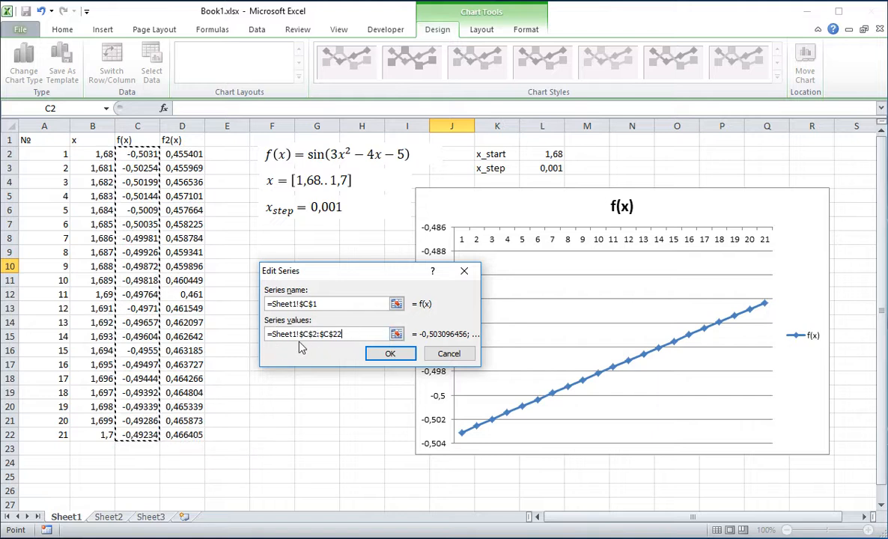
pyautogui.click(390, 355)
# Set the chart's horizontal category axis labels to the x values in B2:B22.
pyautogui.moveTo(252, 313); pyautogui.dragTo(205, 280)
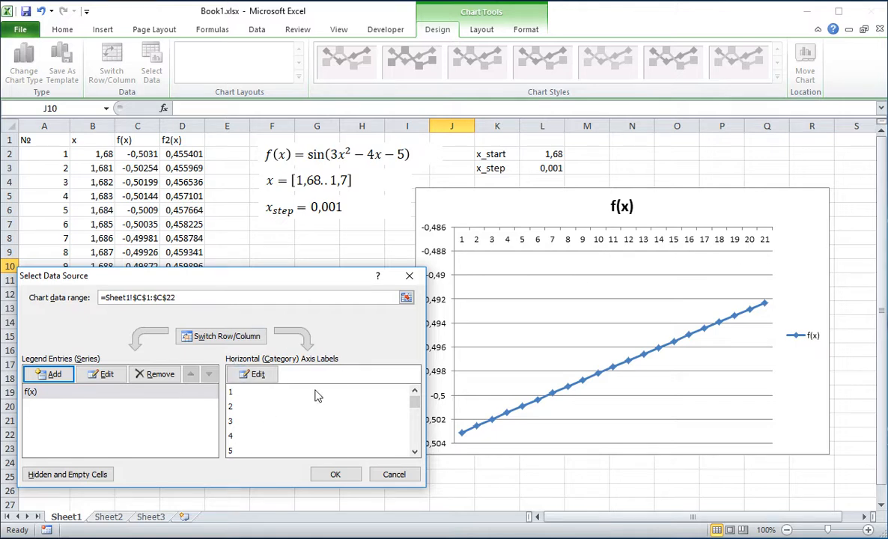
pyautogui.click(255, 376)
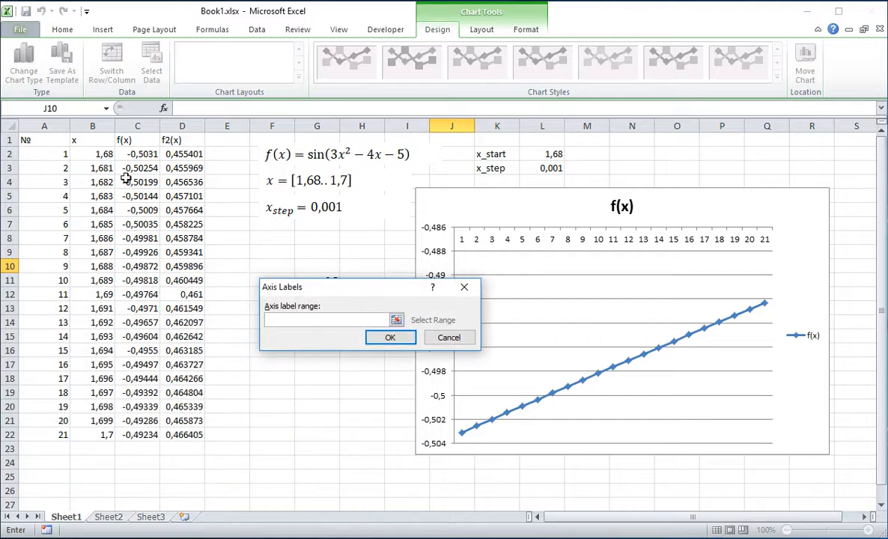
pyautogui.click(301, 317)
pyautogui.moveTo(89, 154); pyautogui.dragTo(102, 433)
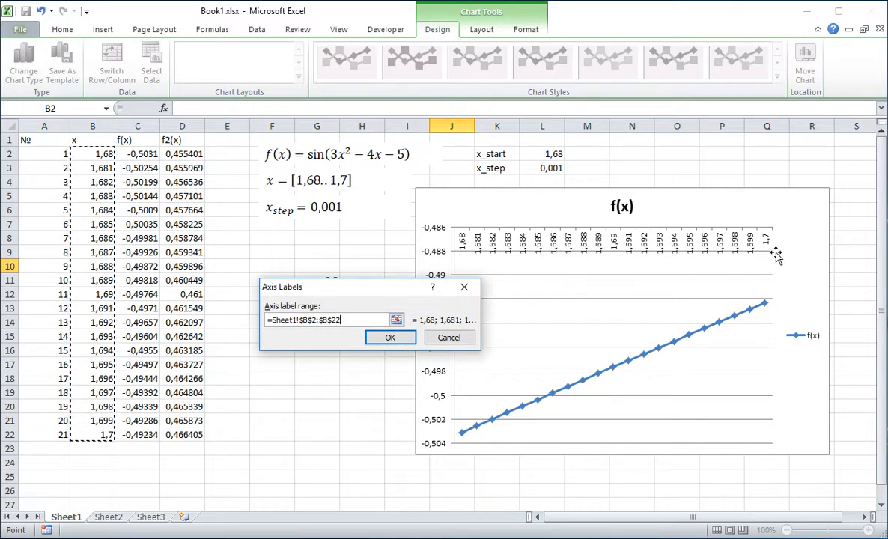
pyautogui.click(391, 338)
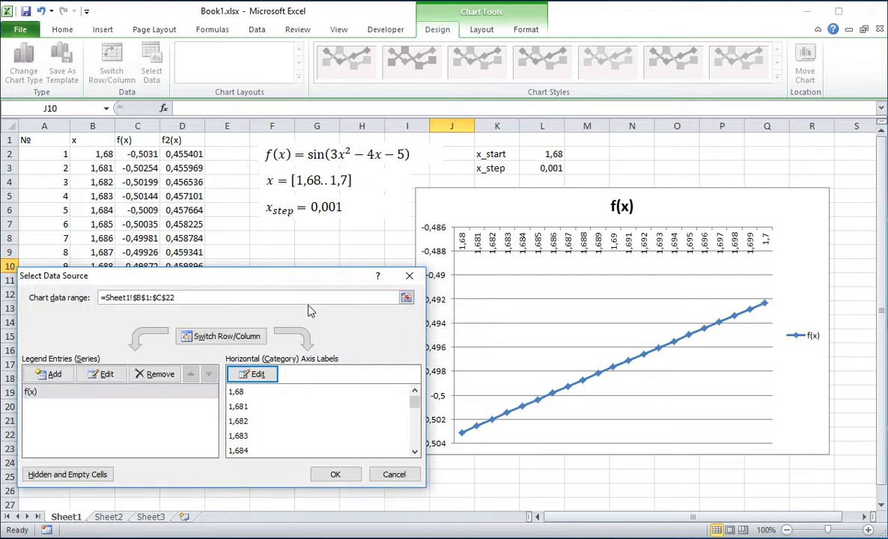
# Add a second data series with its name from D1 and its values from D2:D22.
pyautogui.moveTo(247, 274); pyautogui.dragTo(463, 276)
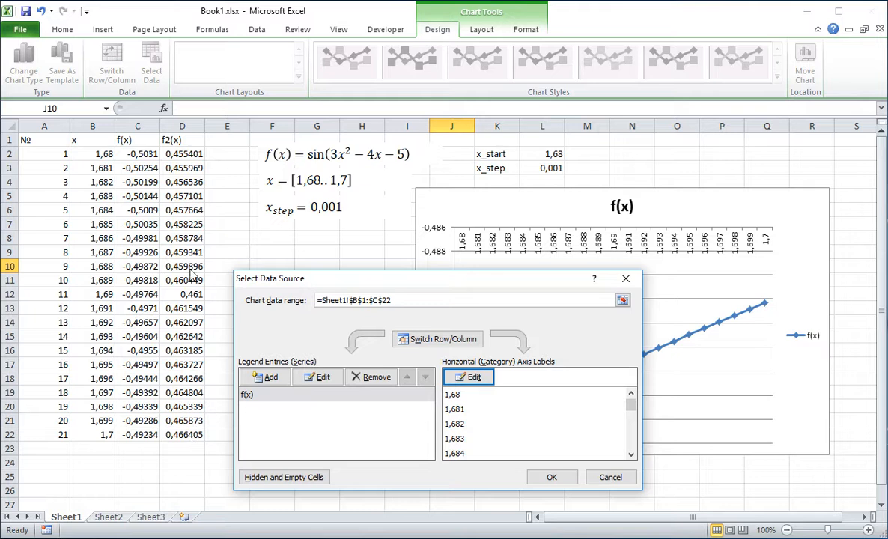
pyautogui.click(265, 377)
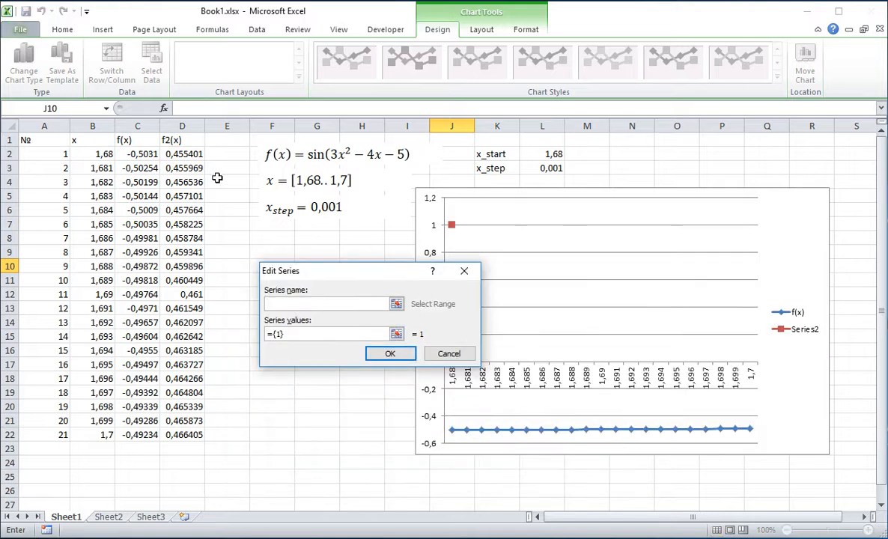
pyautogui.click(180, 139)
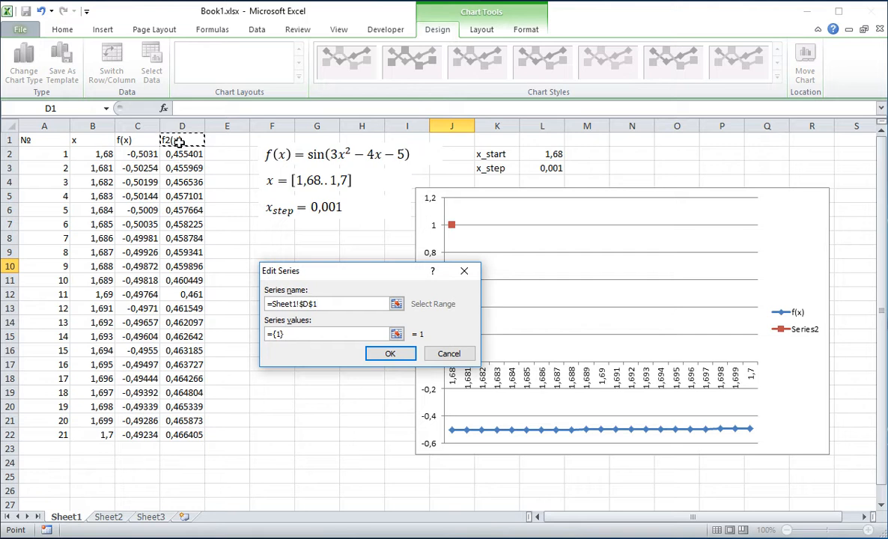
pyautogui.click(299, 334)
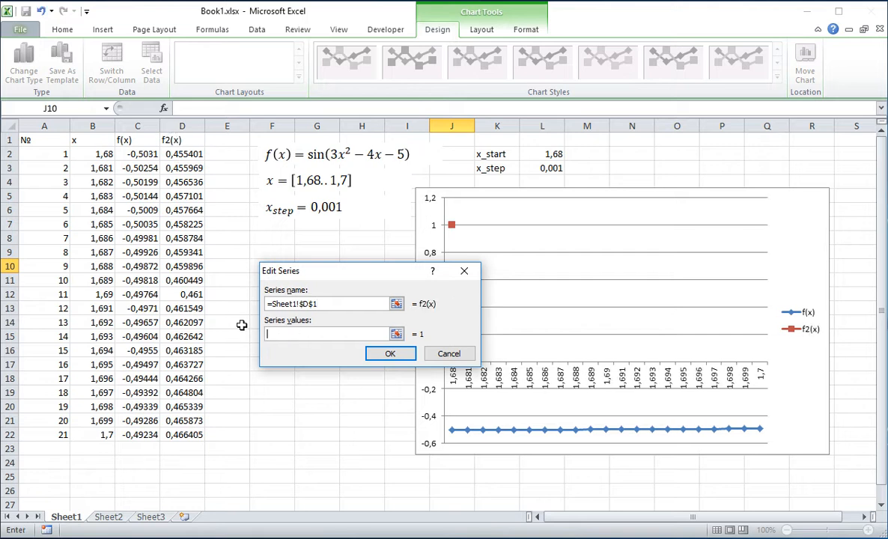
pyautogui.press('BackSpace')
pyautogui.moveTo(167, 157); pyautogui.dragTo(169, 436)
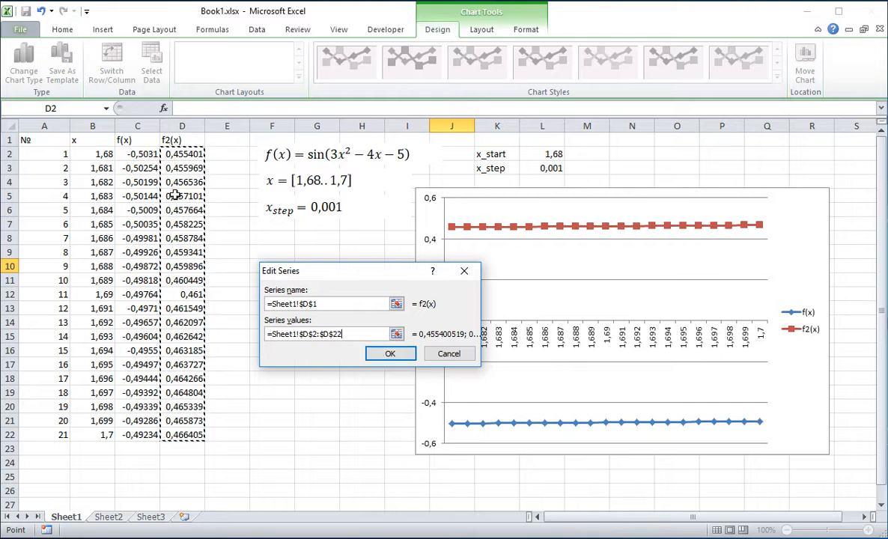
pyautogui.click(391, 354)
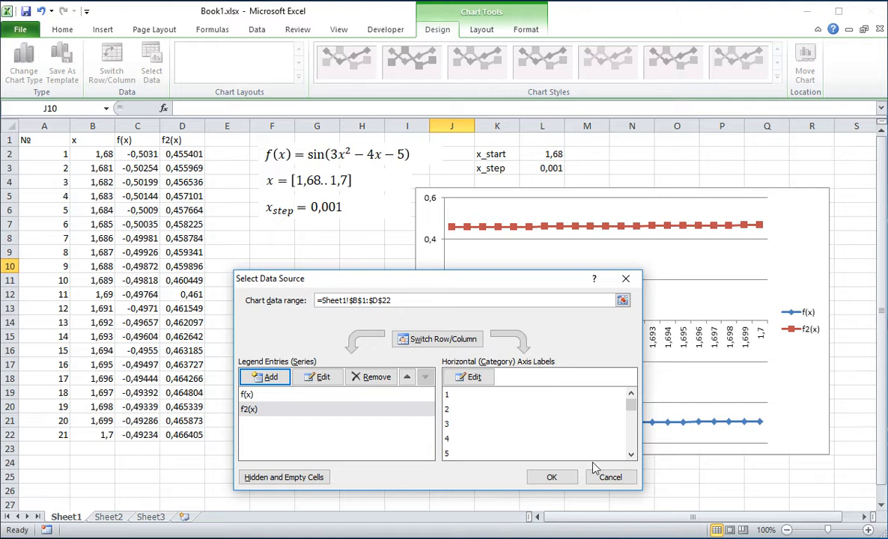
# Compare the category labels listed for the f(x) and f2(x) series, then accept the chart's data source.
pyautogui.click(256, 396)
pyautogui.moveTo(524, 278); pyautogui.dragTo(399, 179)
pyautogui.click(187, 309)
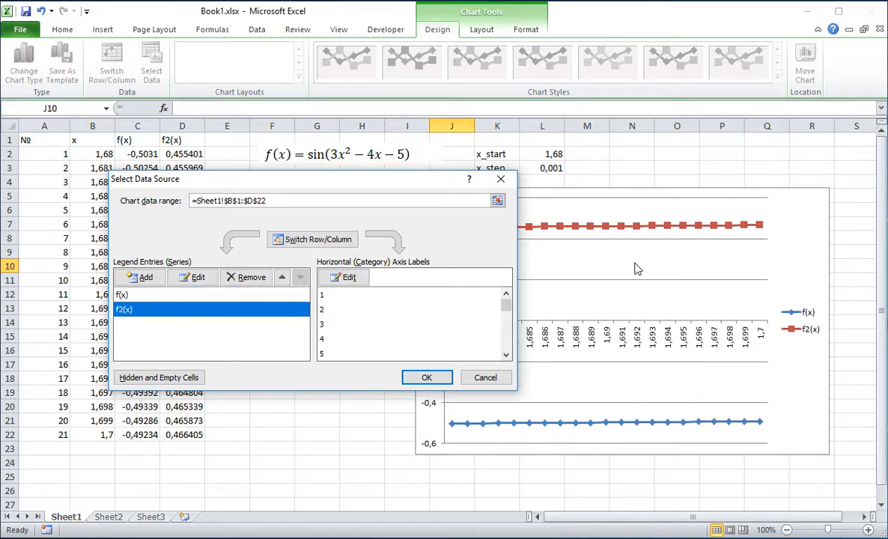
pyautogui.click(127, 296)
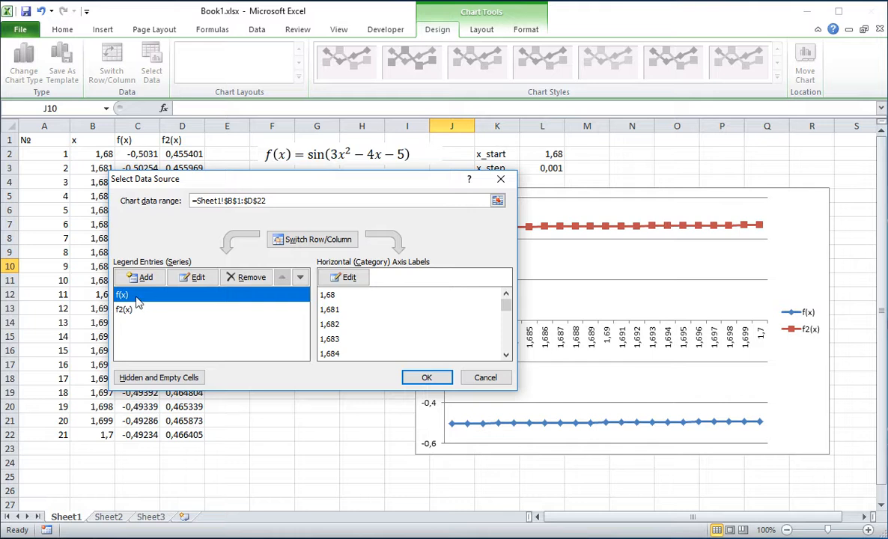
pyautogui.click(426, 377)
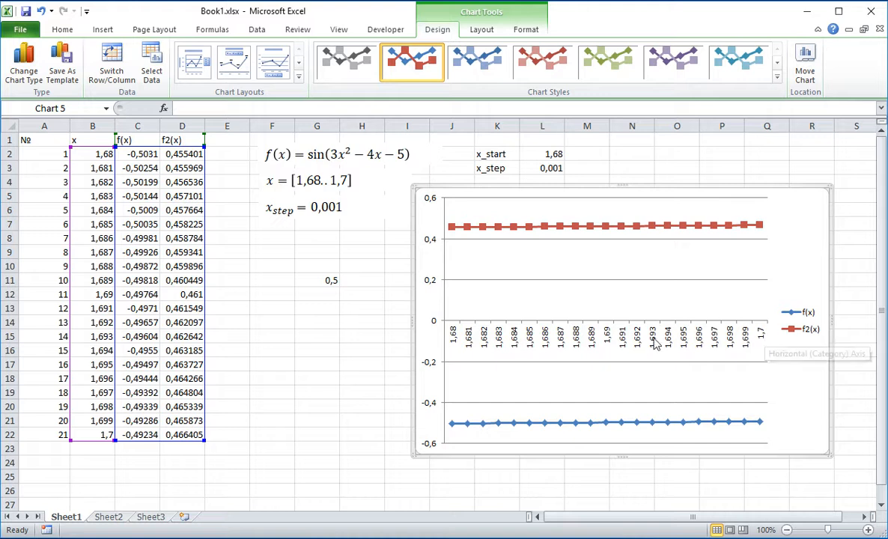
# Set the horizontal axis's interval between tick marks to 2 and its label interval unit to 2, keeping the chart in view.
pyautogui.click(578, 343)
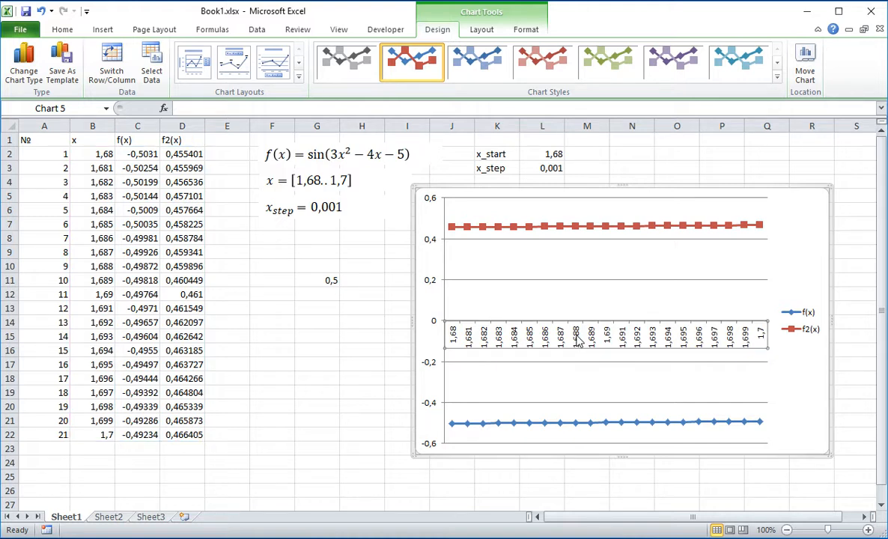
pyautogui.rightClick(578, 341)
pyautogui.click(642, 480)
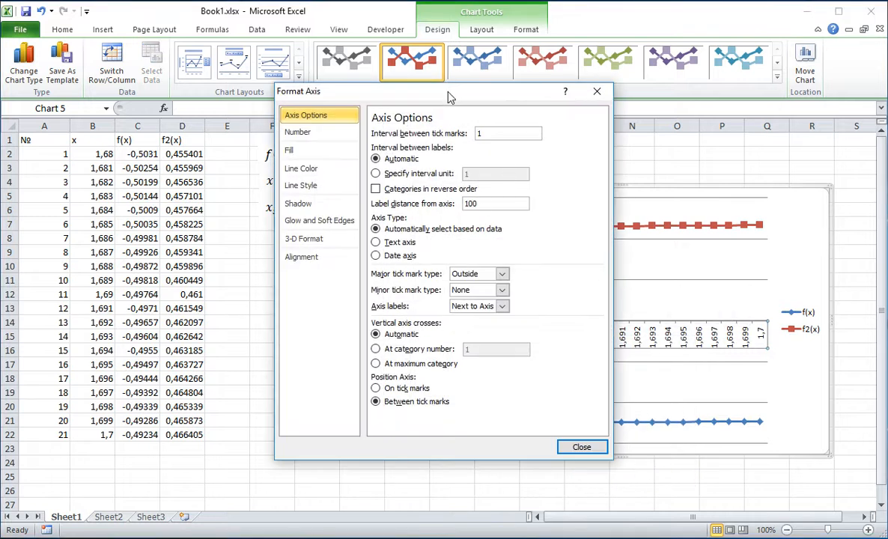
pyautogui.moveTo(450, 97); pyautogui.dragTo(414, 119)
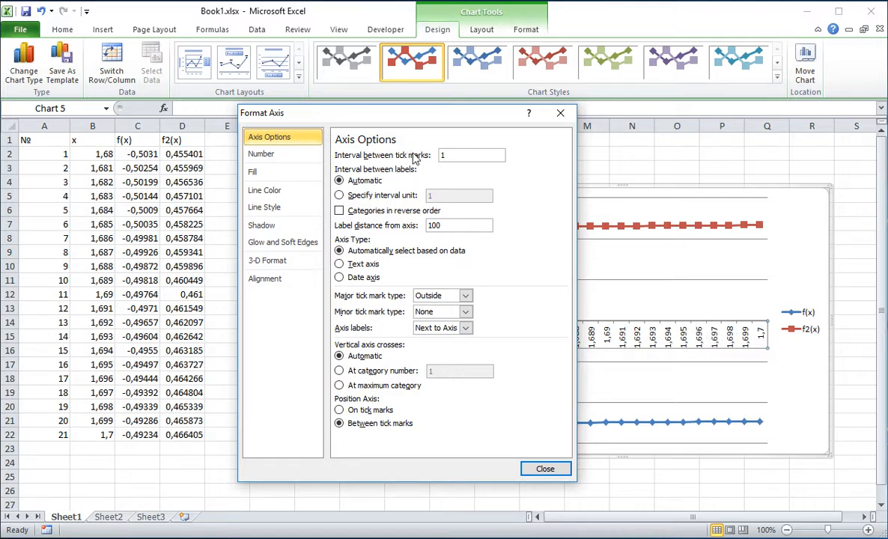
pyautogui.moveTo(445, 155); pyautogui.dragTo(423, 156)
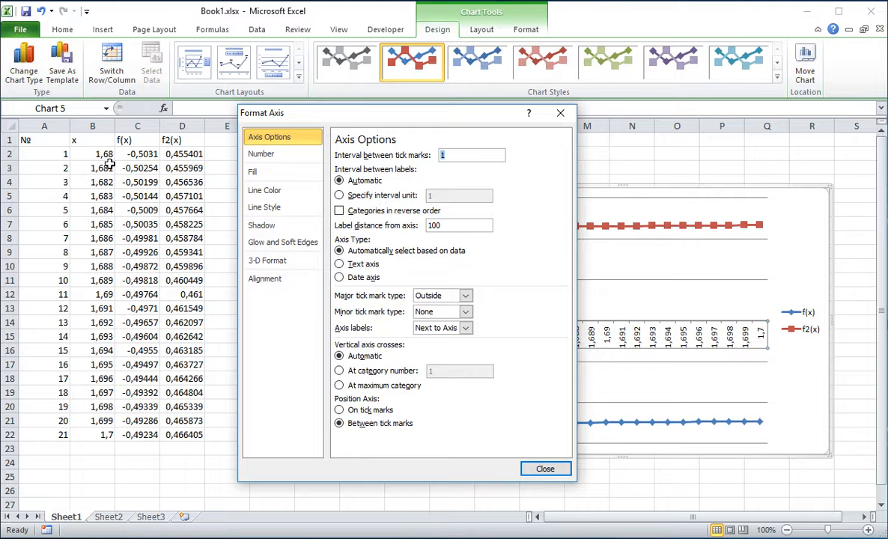
pyautogui.write('2')
pyautogui.click(340, 195)
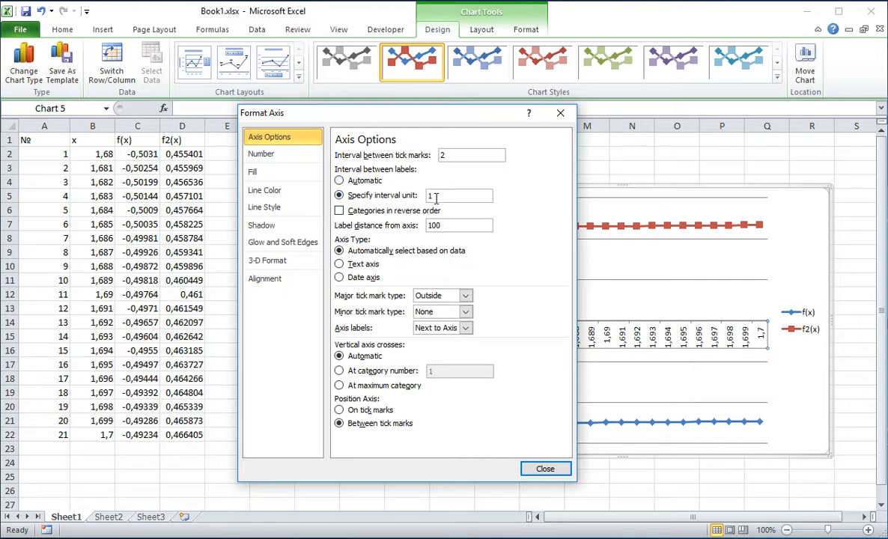
pyautogui.moveTo(441, 195); pyautogui.dragTo(406, 192)
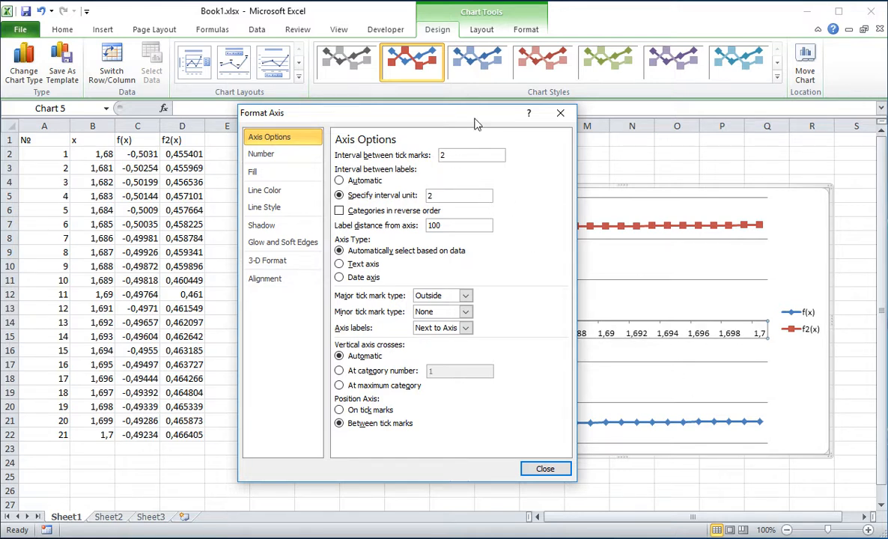
pyautogui.moveTo(494, 113); pyautogui.dragTo(362, 154)
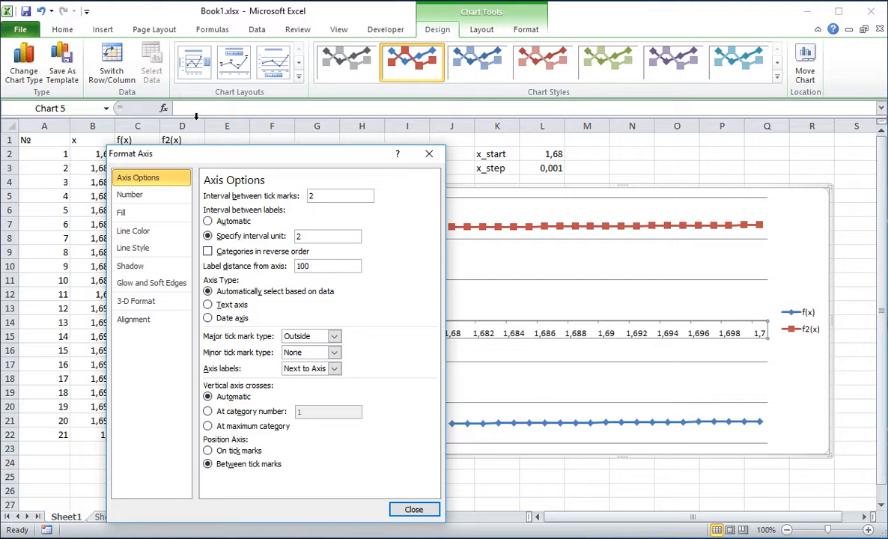
pyautogui.moveTo(206, 162); pyautogui.dragTo(289, 146)
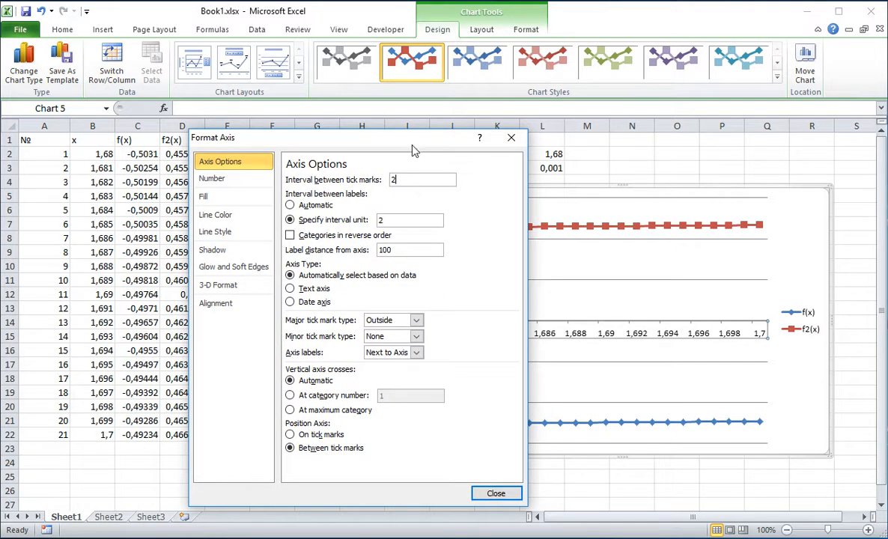
pyautogui.moveTo(382, 137); pyautogui.dragTo(366, 101)
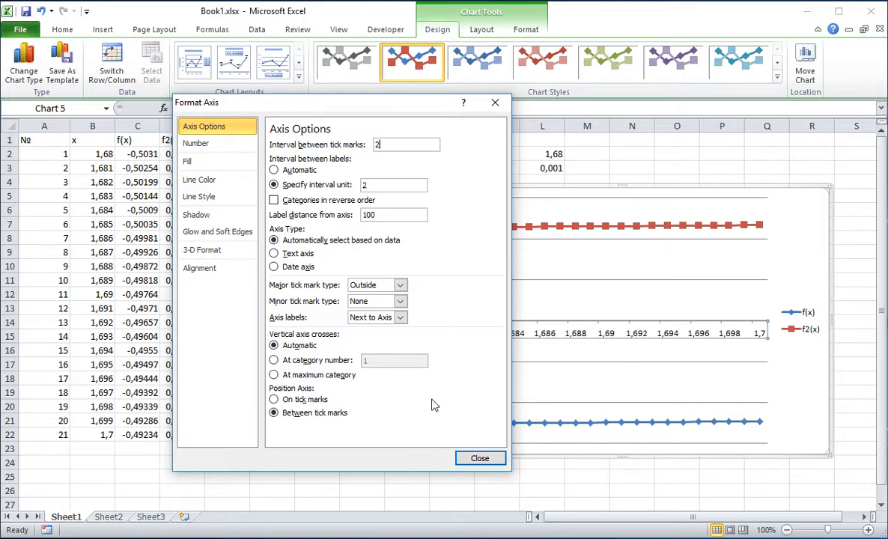
# Position the chart's vertical axis on the tick marks of the horizontal axis, keeping the chart in view.
pyautogui.click(274, 400)
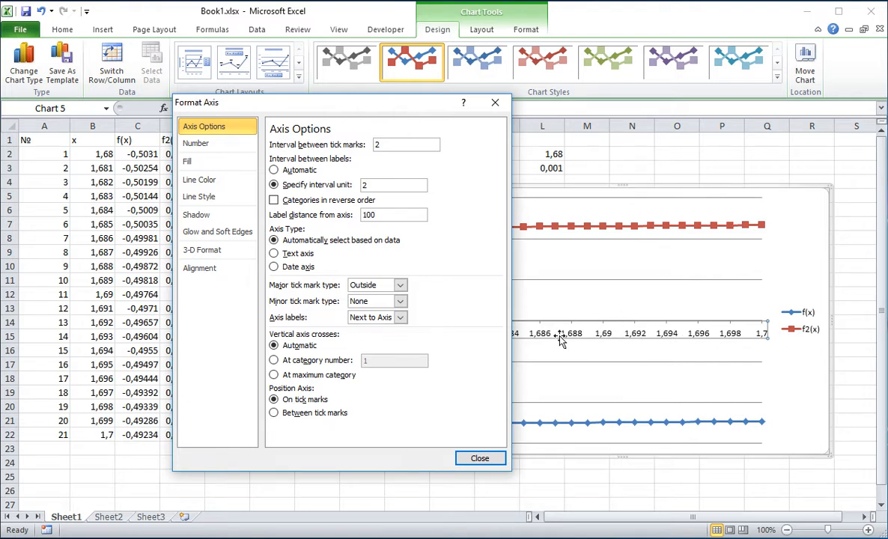
pyautogui.moveTo(386, 102); pyautogui.dragTo(314, 99)
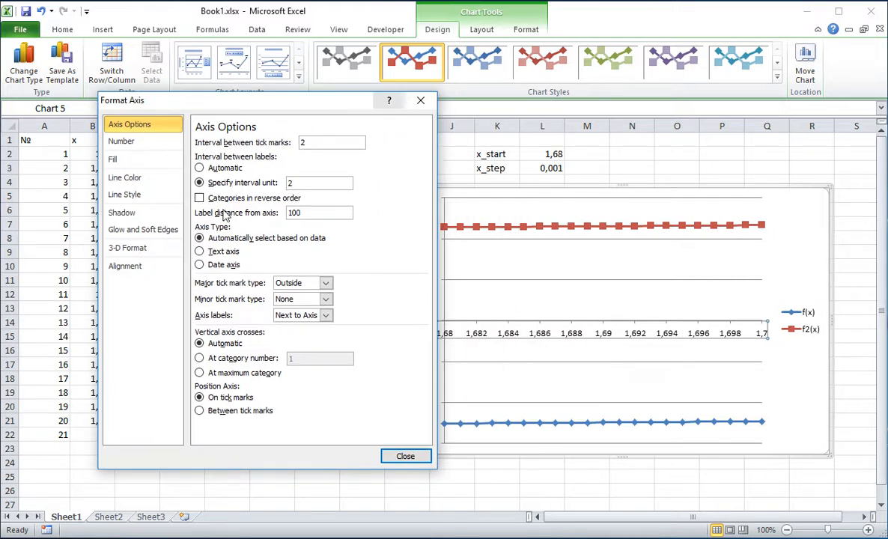
pyautogui.click(117, 143)
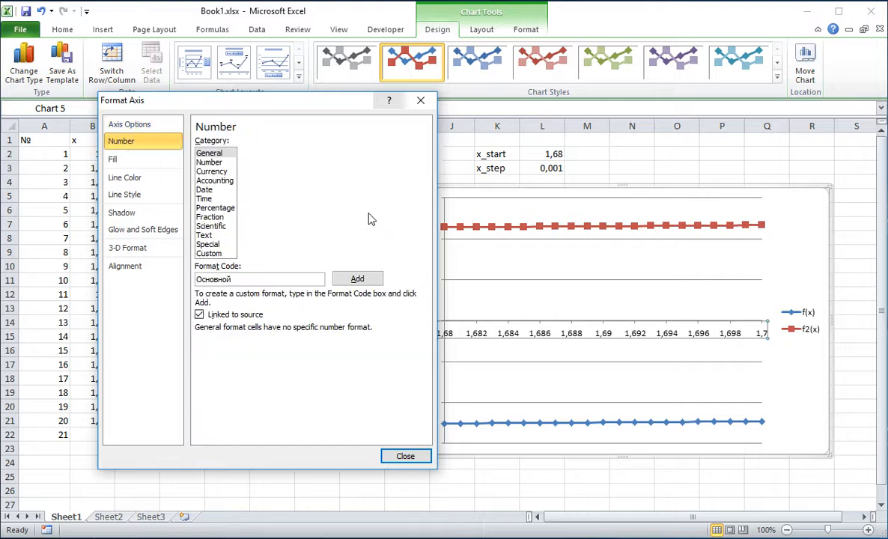
pyautogui.click(132, 125)
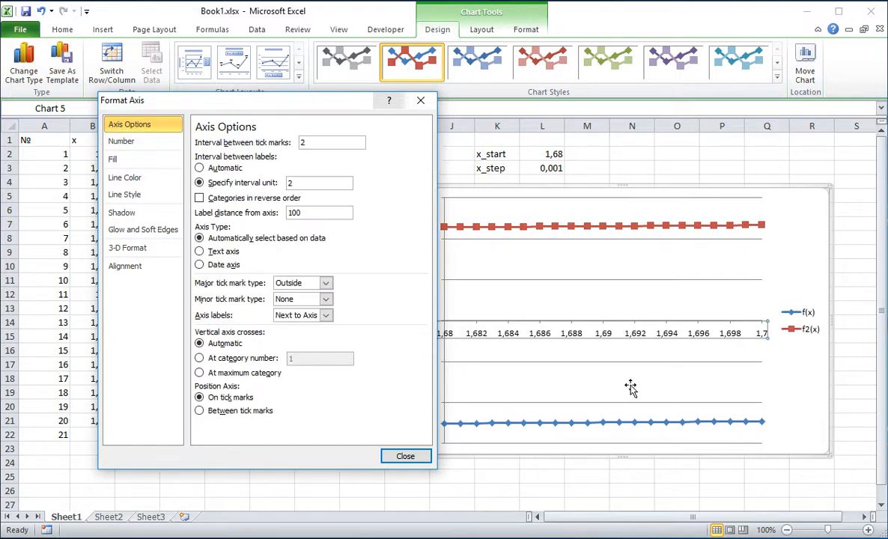
# Format the horizontal axis labels as Number with 3 decimal places.
pyautogui.click(118, 144)
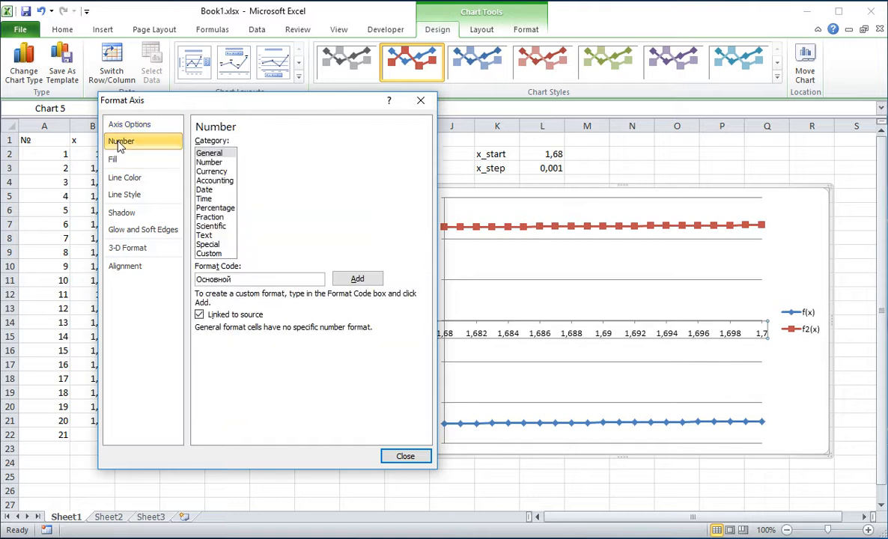
pyautogui.click(211, 162)
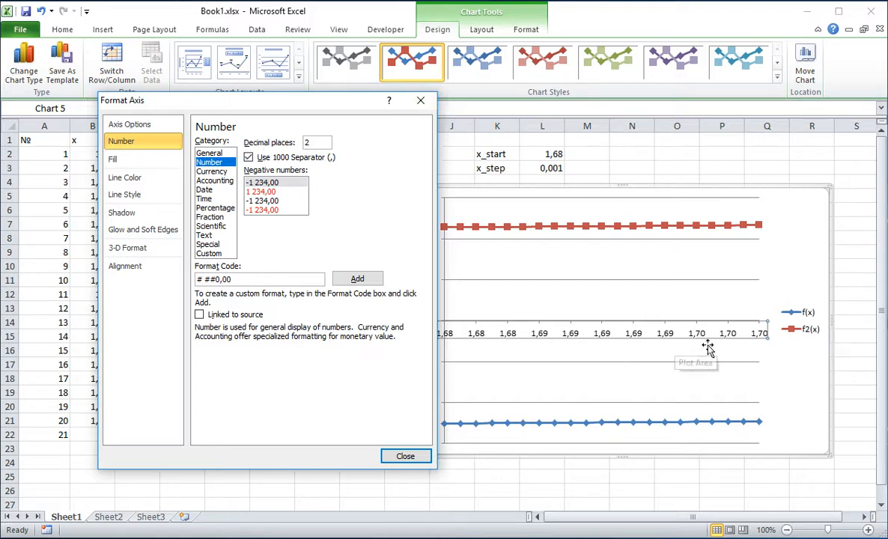
pyautogui.doubleClick(315, 143)
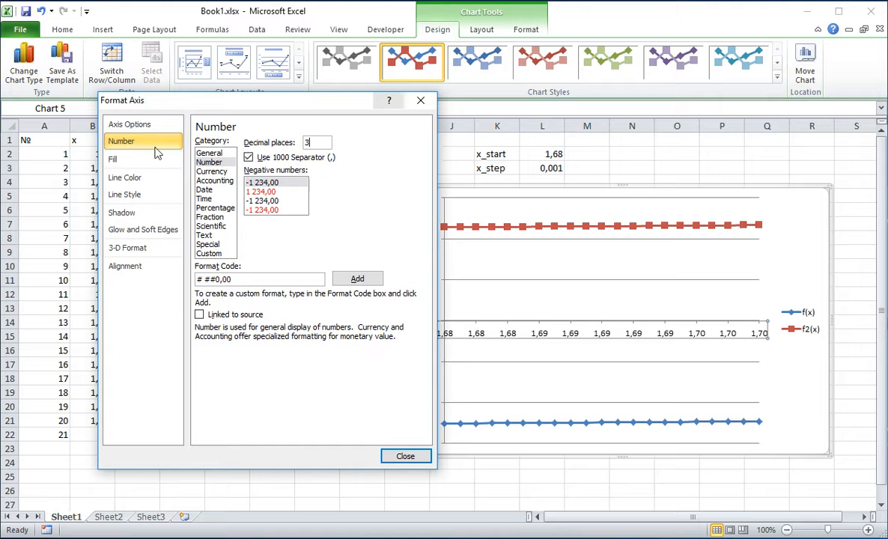
pyautogui.click(135, 126)
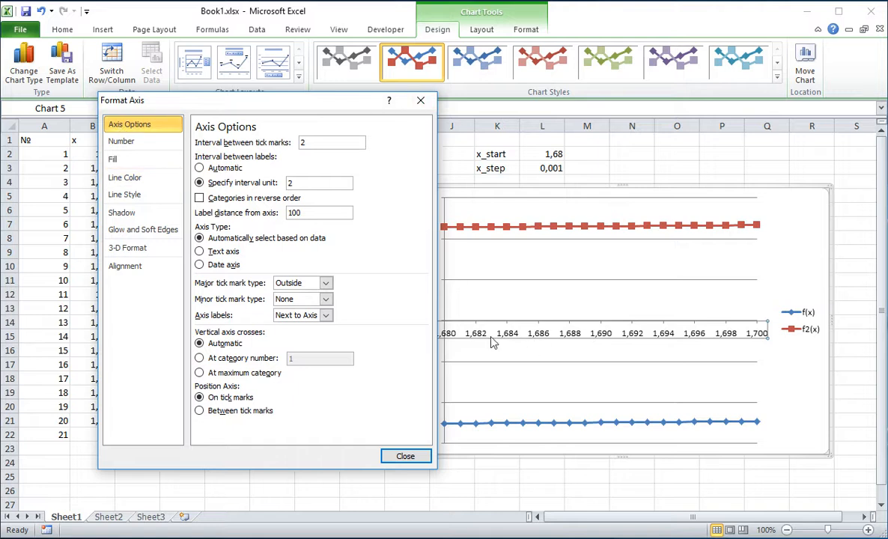
# Give the horizontal axis a solid black line.
pyautogui.moveTo(294, 100); pyautogui.dragTo(273, 93)
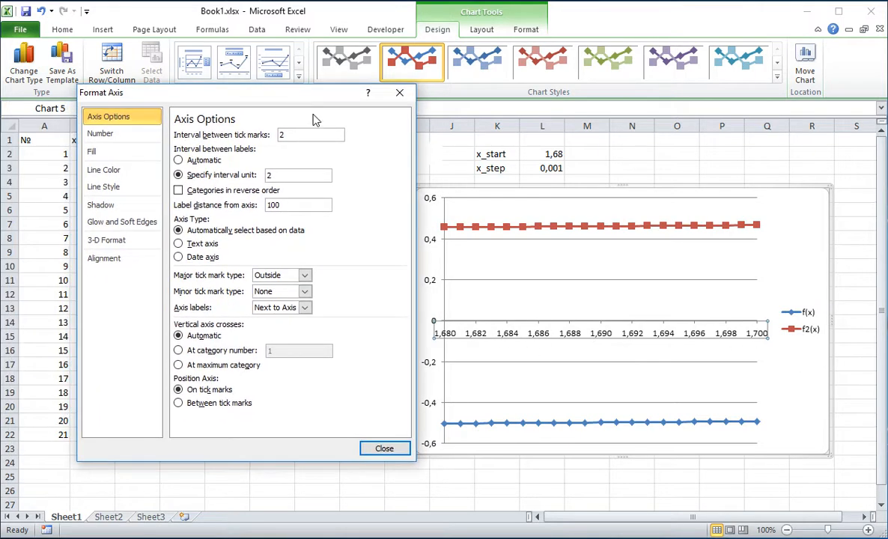
pyautogui.click(104, 170)
pyautogui.click(179, 148)
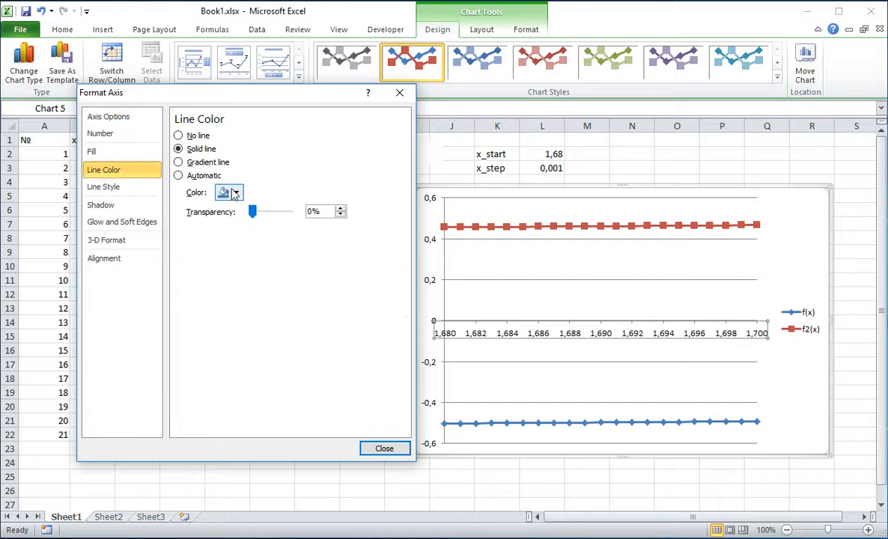
pyautogui.click(229, 193)
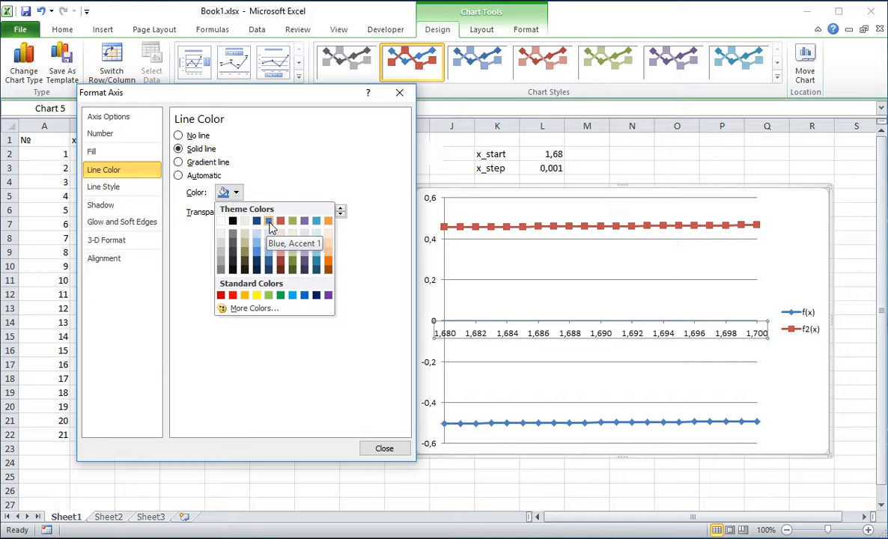
pyautogui.click(233, 221)
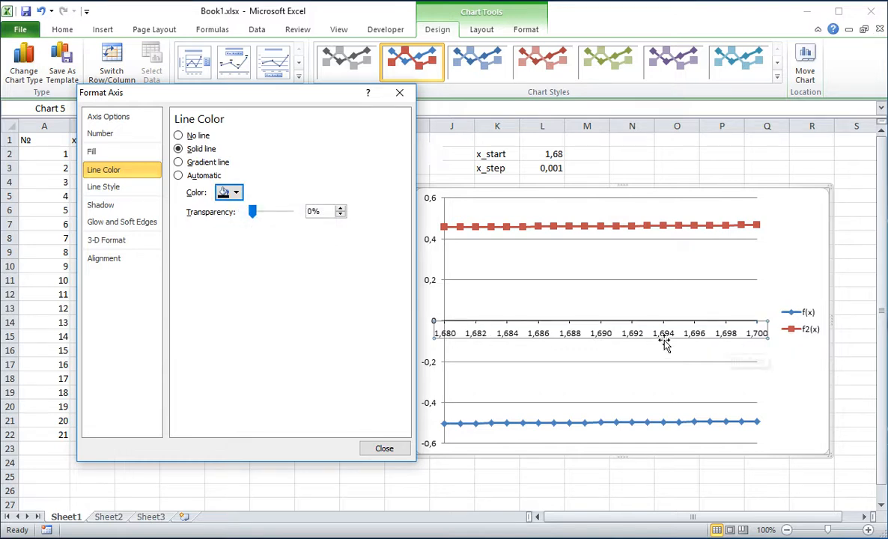
# Add a notched arrowhead to the end of the horizontal axis line, enlarge it, and finish formatting the axis.
pyautogui.click(115, 188)
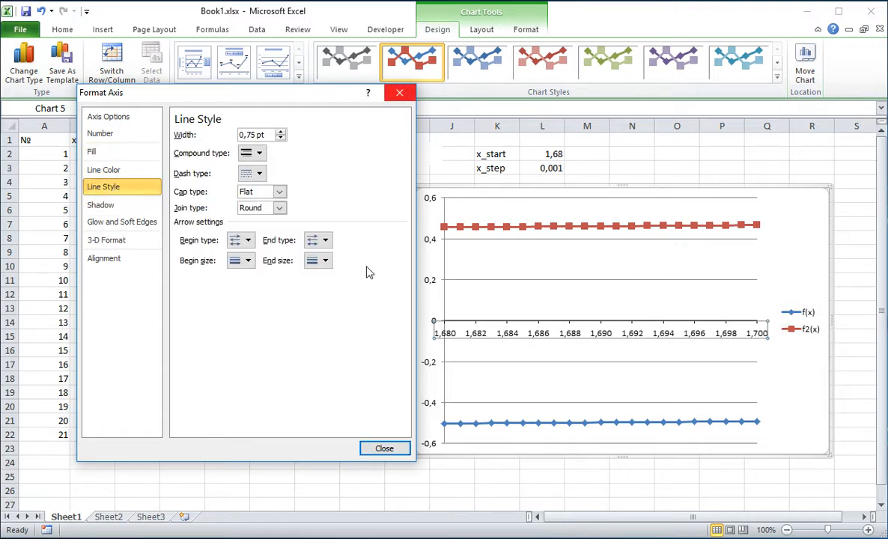
pyautogui.click(317, 241)
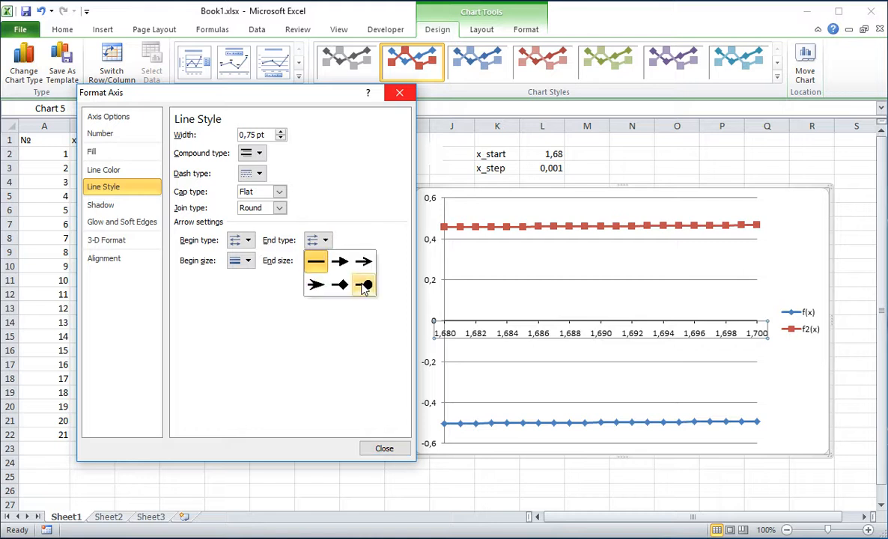
pyautogui.click(316, 284)
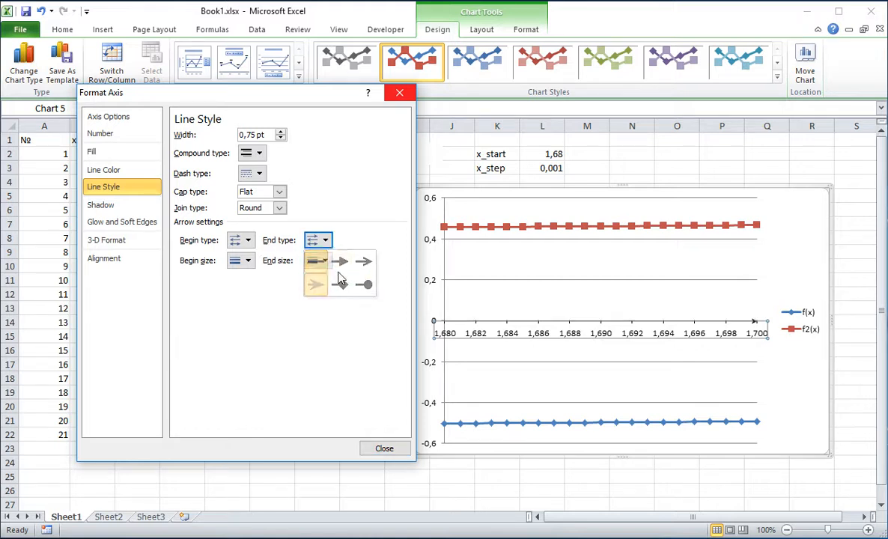
pyautogui.click(324, 262)
pyautogui.click(346, 304)
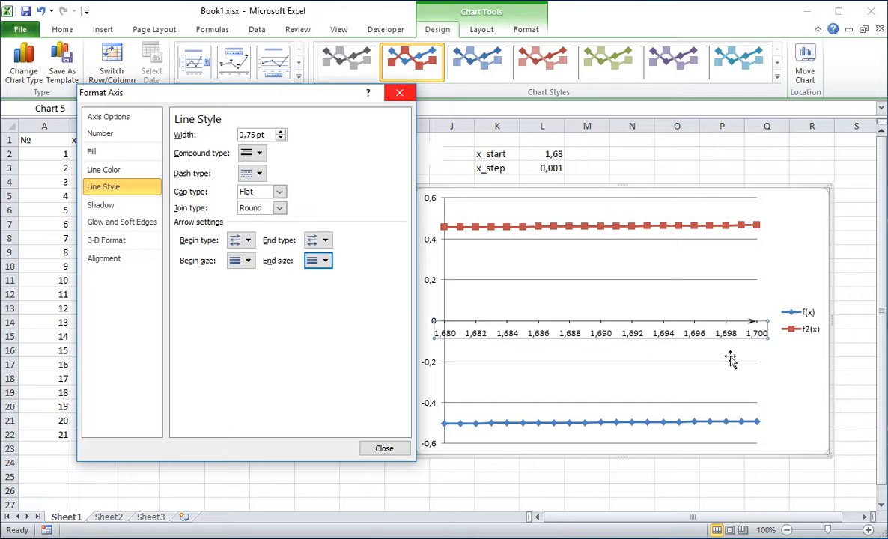
pyautogui.click(395, 448)
pyautogui.click(811, 376)
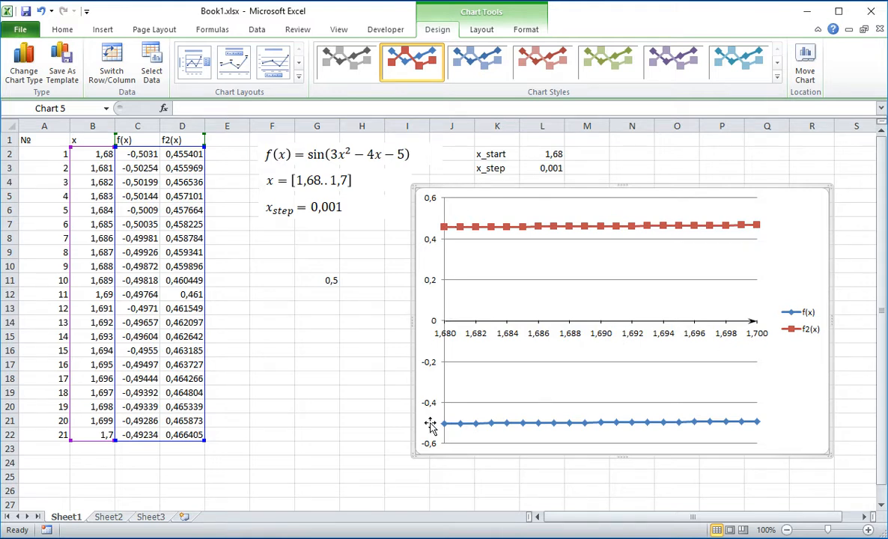
pyautogui.click(445, 269)
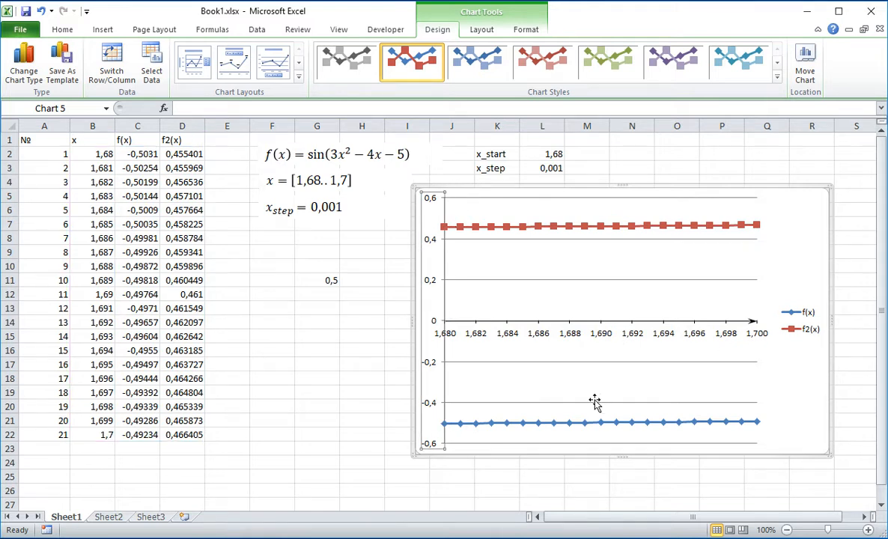
pyautogui.click(794, 242)
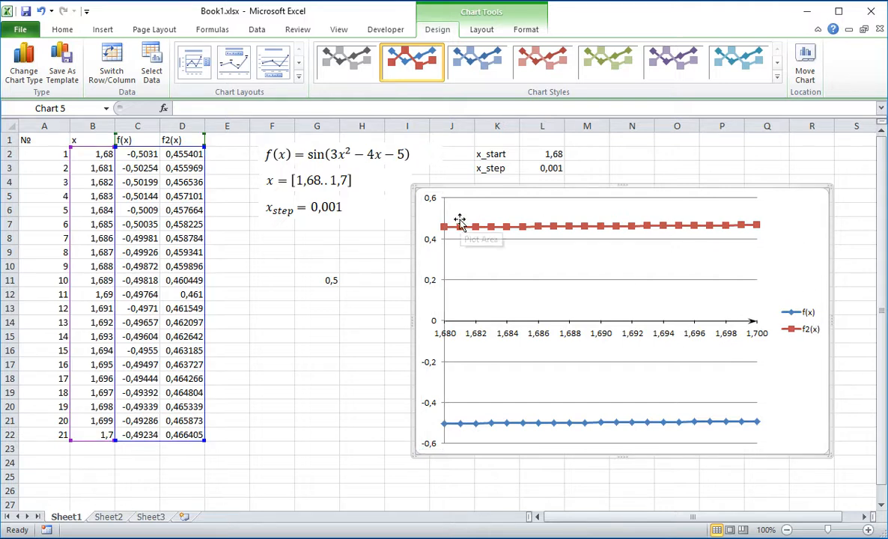
pyautogui.click(788, 322)
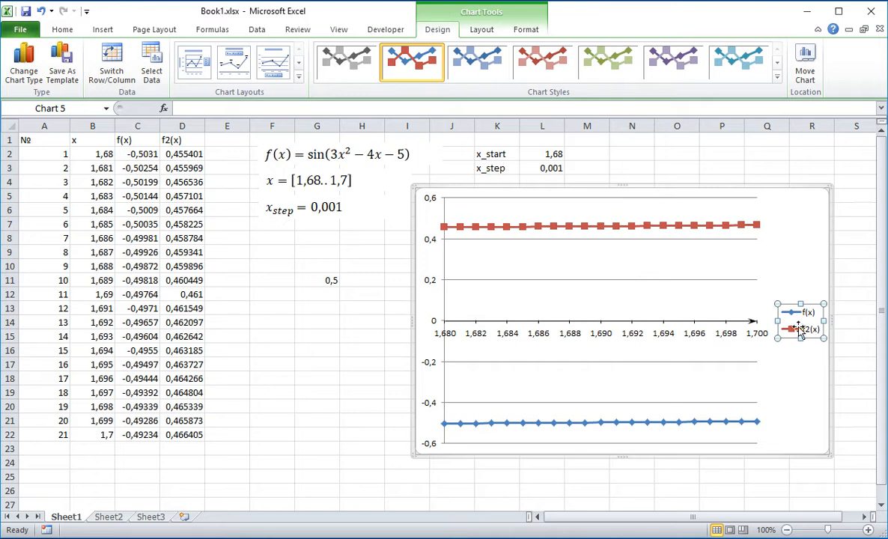
# Change the f2(x) series line to solid standard green and finish formatting the series.
pyautogui.click(706, 228)
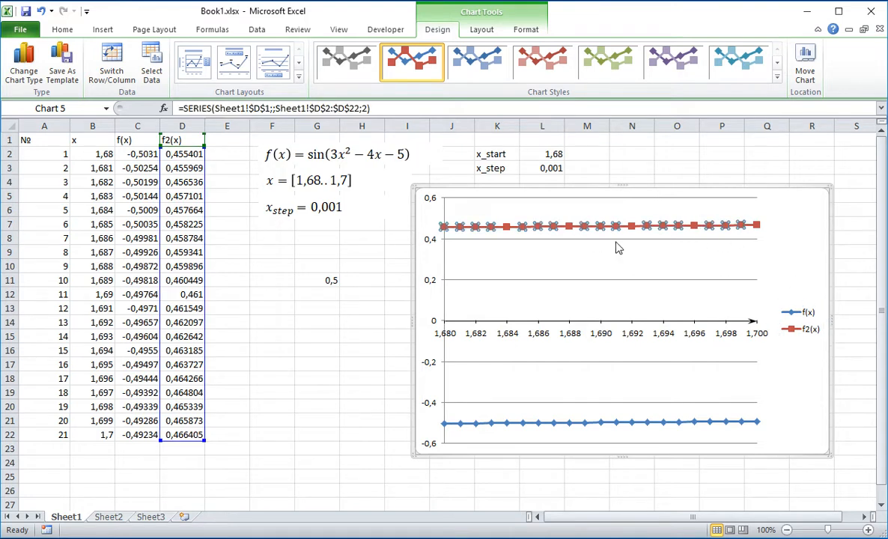
pyautogui.click(659, 230)
pyautogui.rightClick(657, 231)
pyautogui.click(606, 234)
pyautogui.click(608, 233)
pyautogui.rightClick(612, 233)
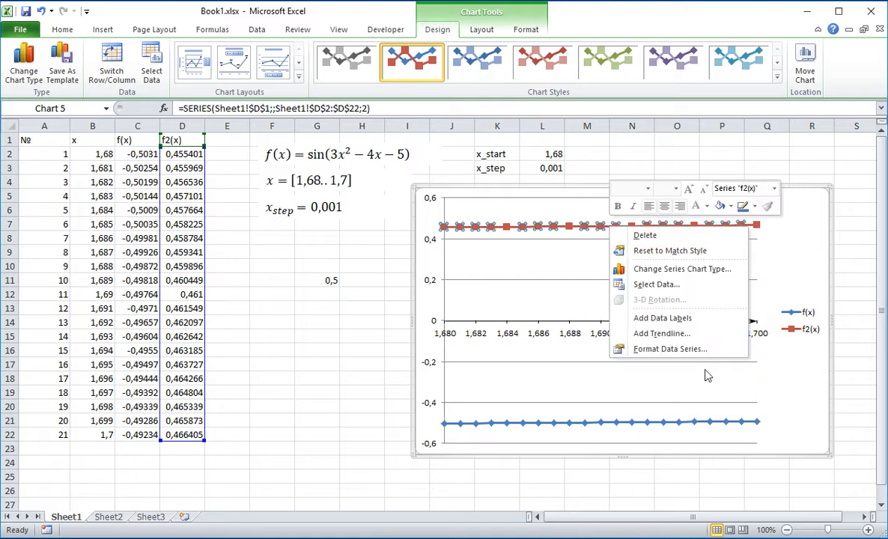
pyautogui.click(670, 349)
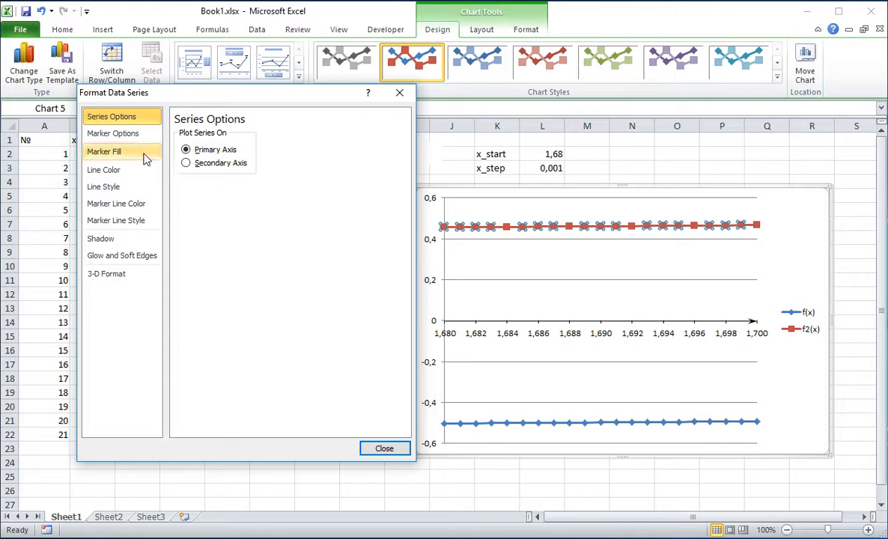
pyautogui.click(104, 172)
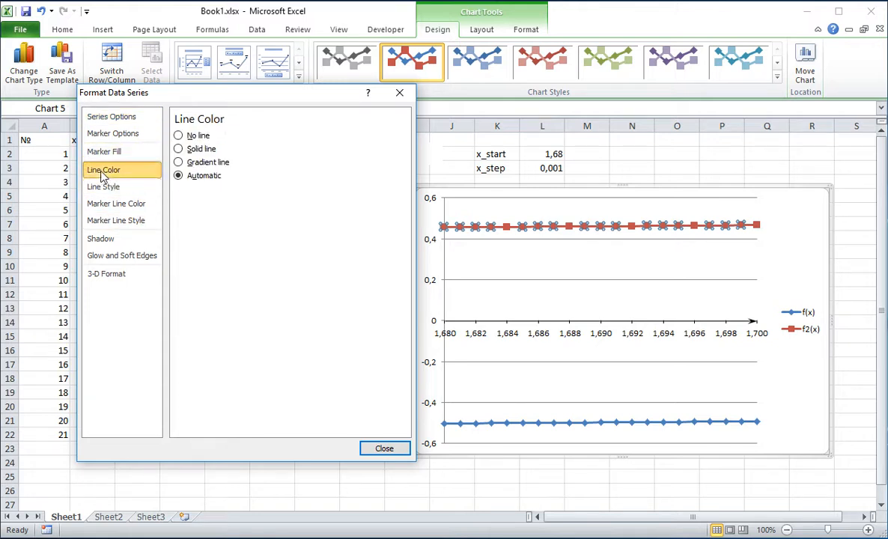
pyautogui.click(179, 149)
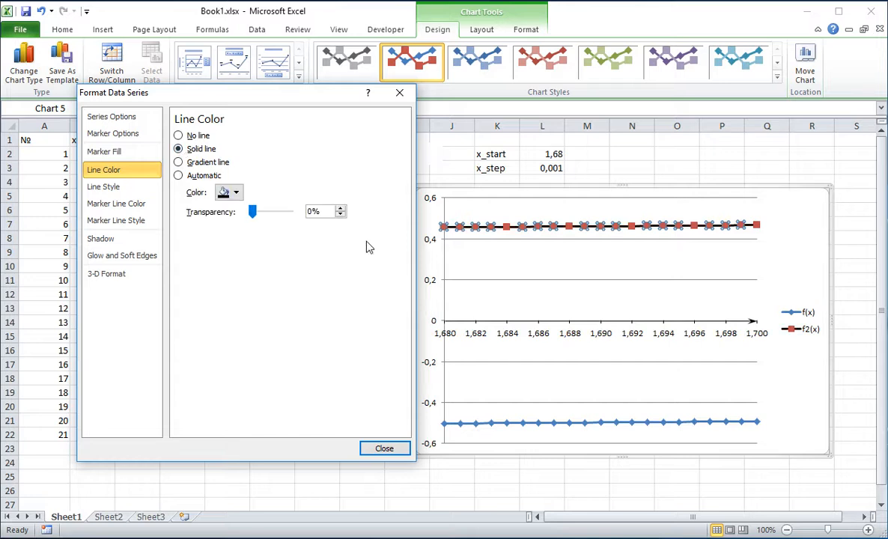
pyautogui.click(235, 192)
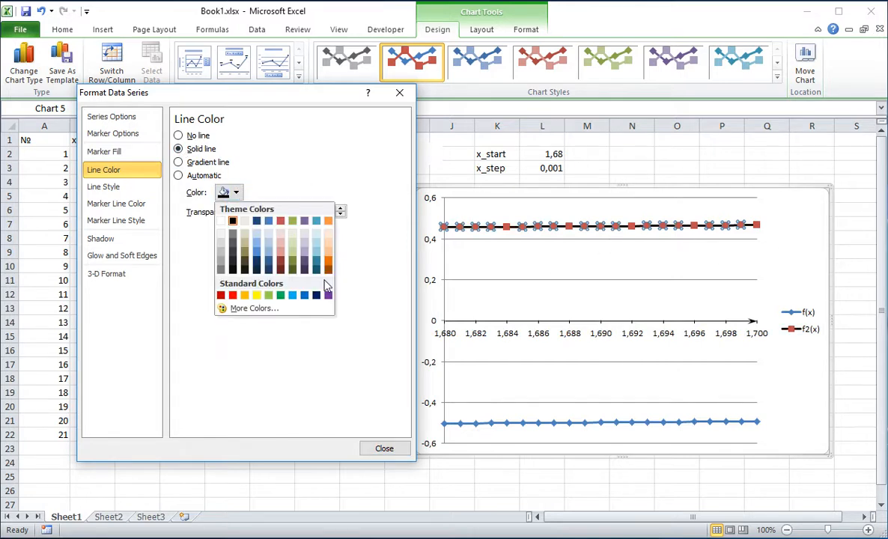
pyautogui.click(281, 296)
pyautogui.click(384, 449)
pyautogui.click(746, 240)
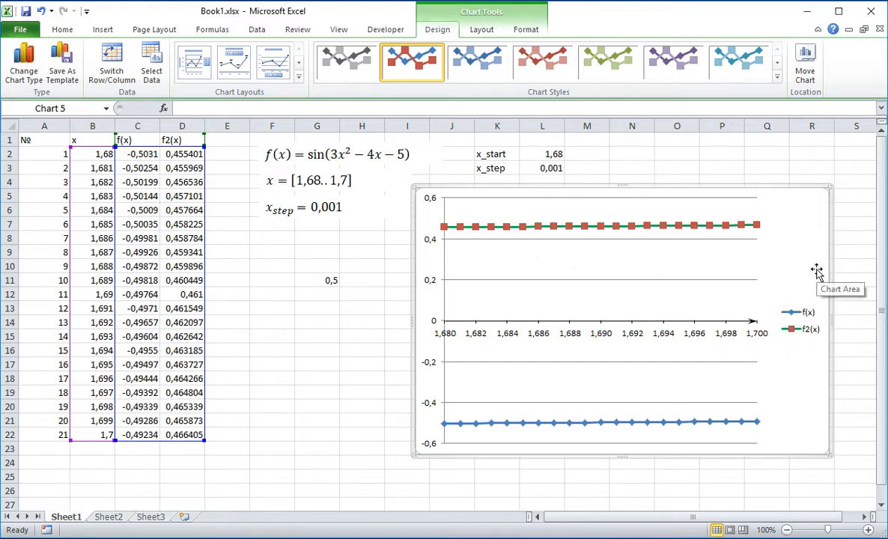
# Narrow the chart's plot area slightly to leave room between the arrow end of the axis and the legend.
pyautogui.click(697, 260)
pyautogui.moveTo(757, 320); pyautogui.dragTo(733, 322)
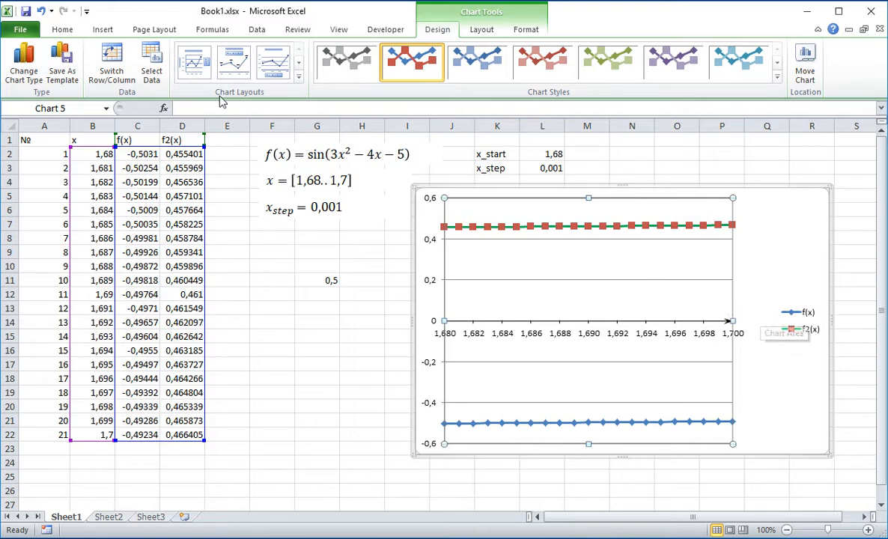
# Add a horizontal axis title reading "x" and place it beside the arrow end of the axis.
pyautogui.click(483, 34)
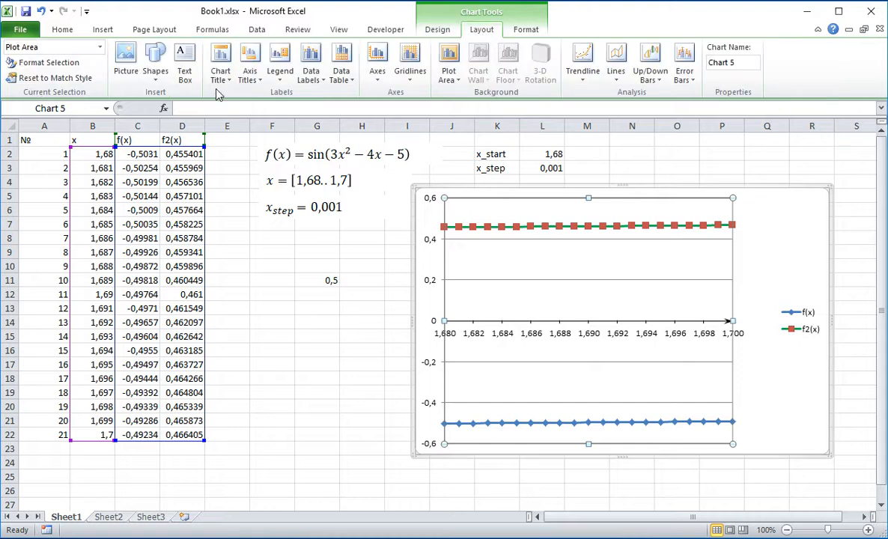
pyautogui.click(255, 81)
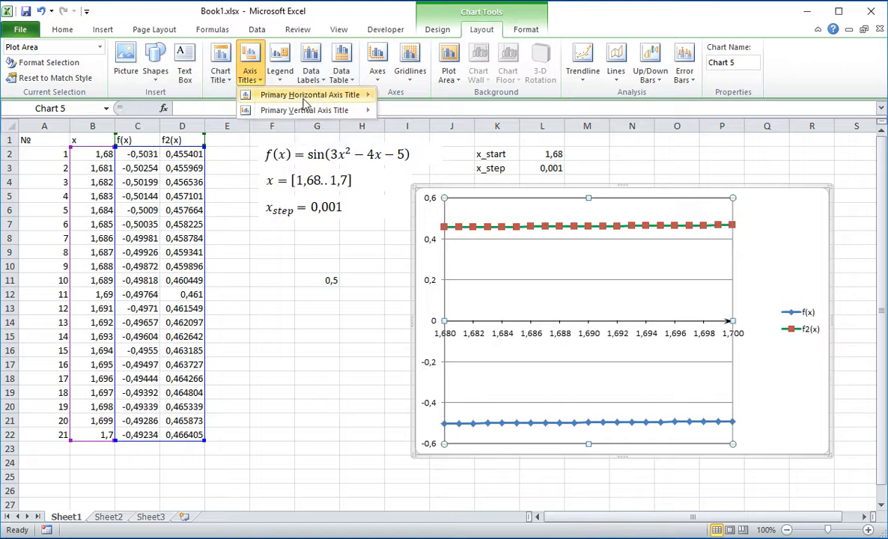
pyautogui.moveTo(302, 103)
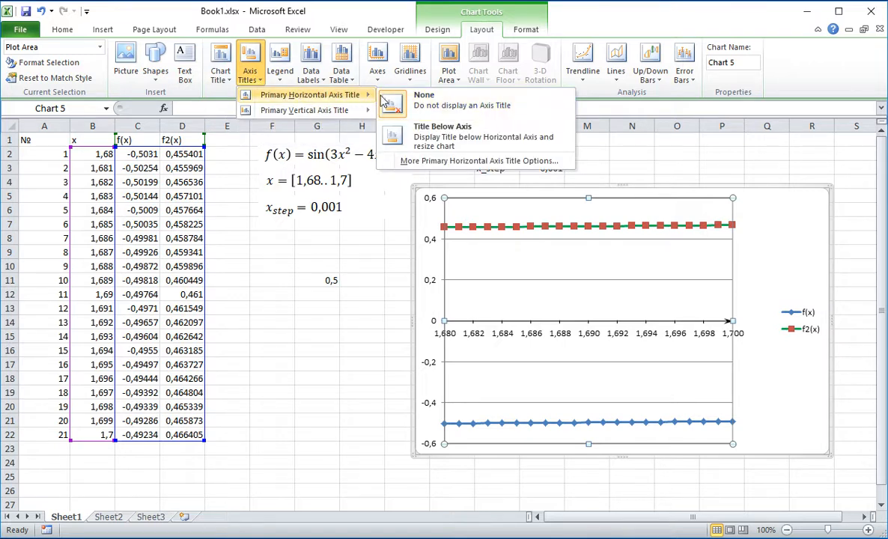
pyautogui.click(487, 135)
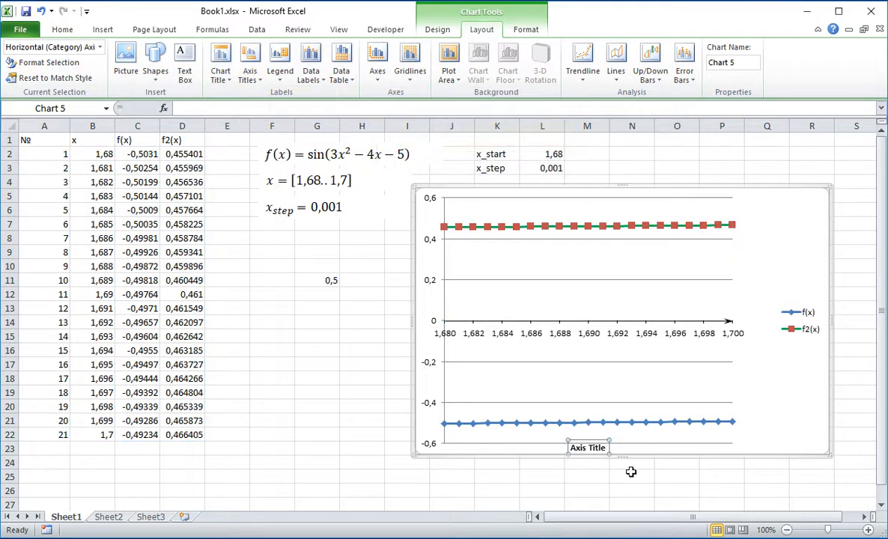
pyautogui.moveTo(590, 443); pyautogui.dragTo(733, 323)
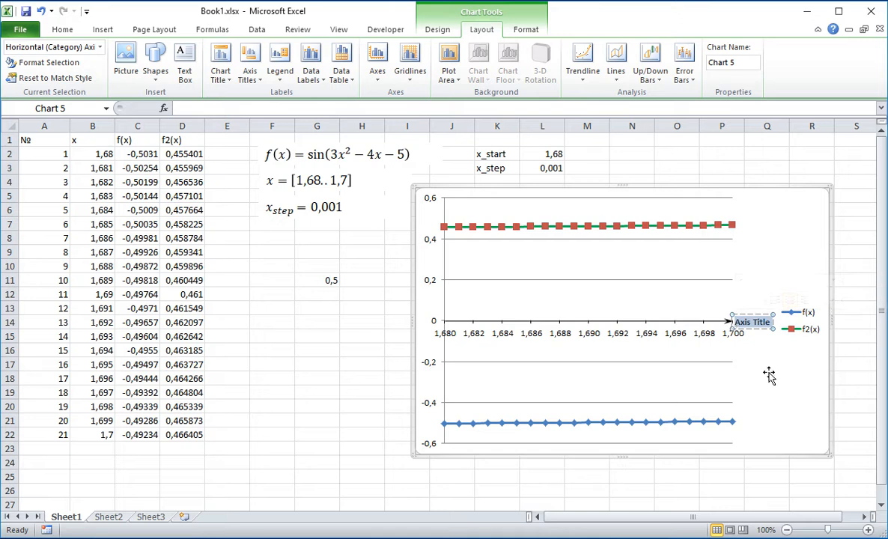
pyautogui.write('x')
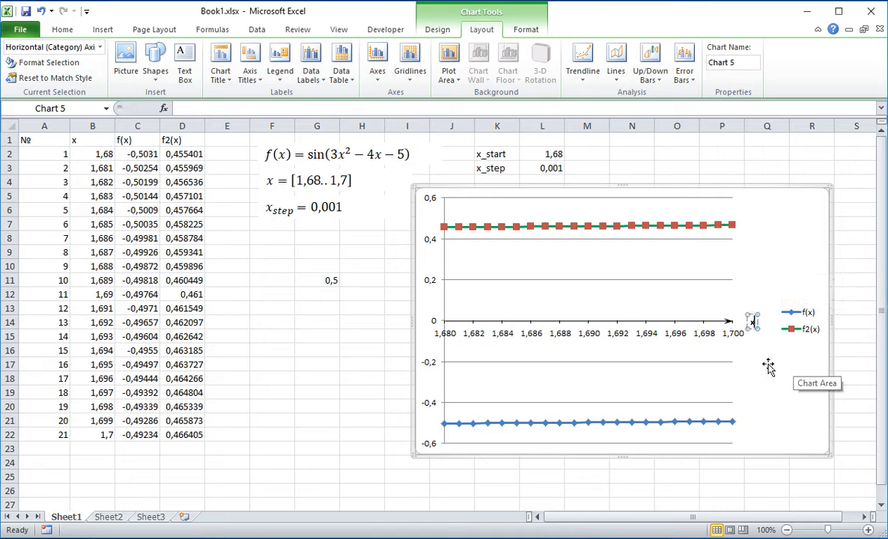
pyautogui.click(768, 384)
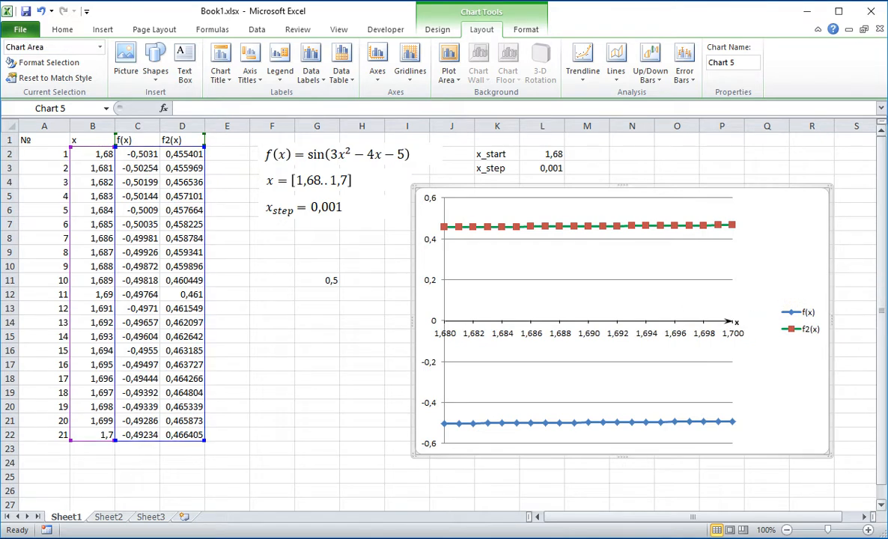
# Lower the upper edge of the chart's plot area and add a rotated vertical axis title in the freed space near the vertical axis.
pyautogui.click(571, 241)
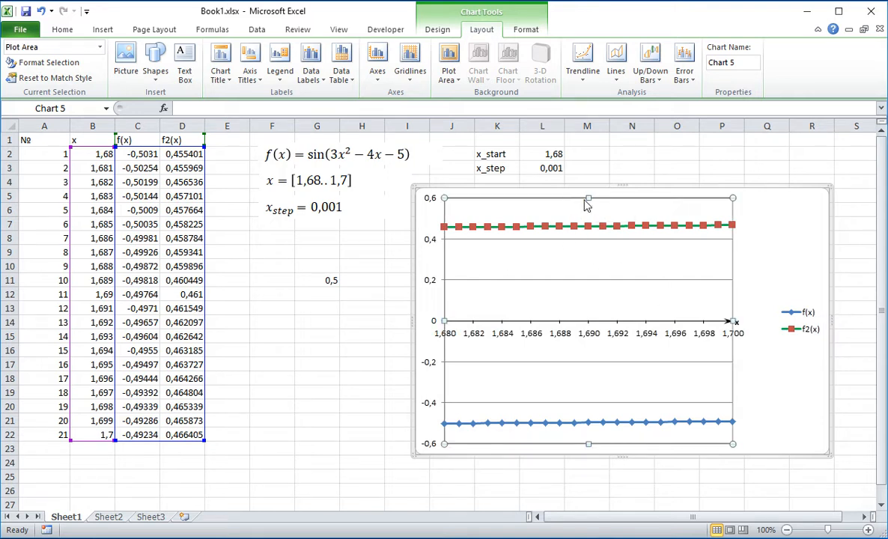
pyautogui.moveTo(588, 198); pyautogui.dragTo(587, 224)
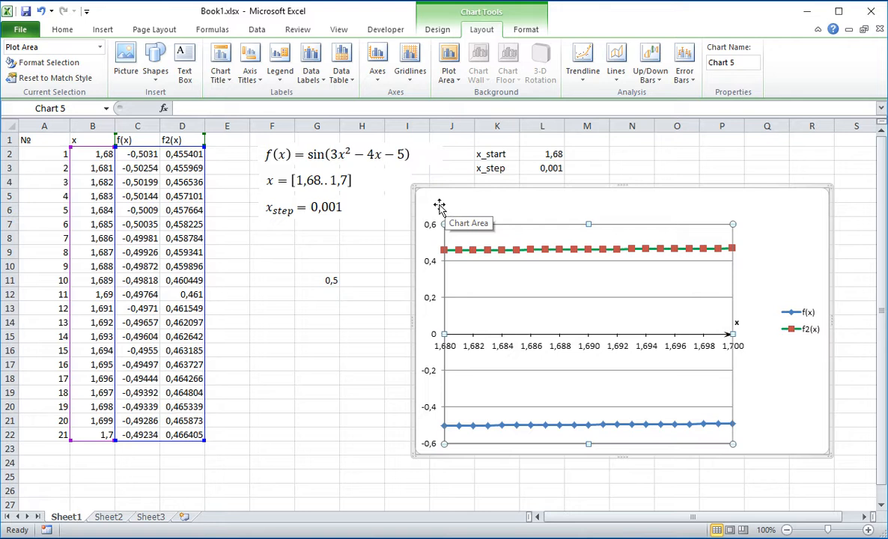
pyautogui.click(252, 81)
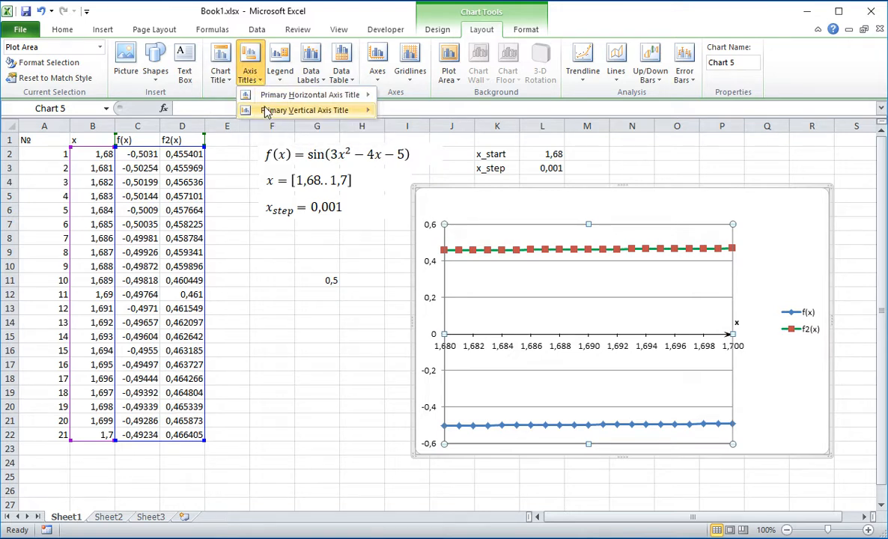
pyautogui.moveTo(275, 113)
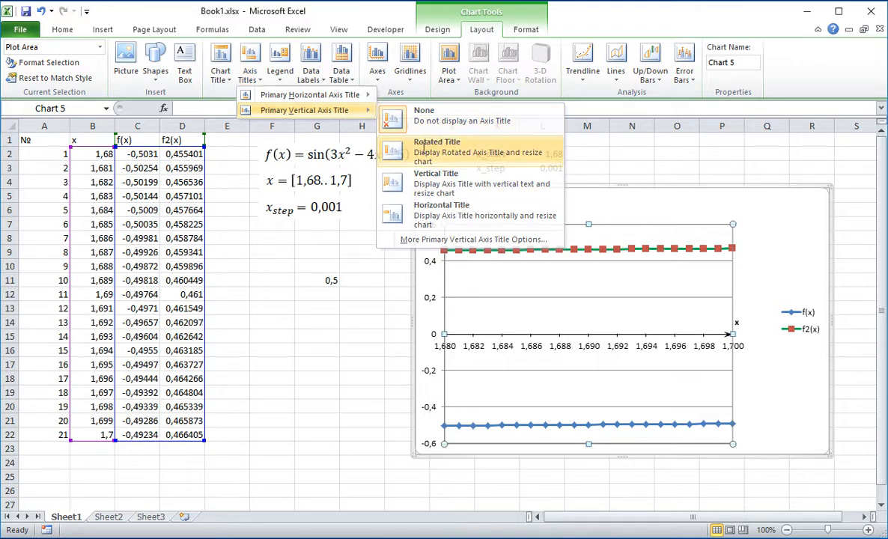
pyautogui.click(426, 154)
pyautogui.moveTo(423, 313); pyautogui.dragTo(456, 201)
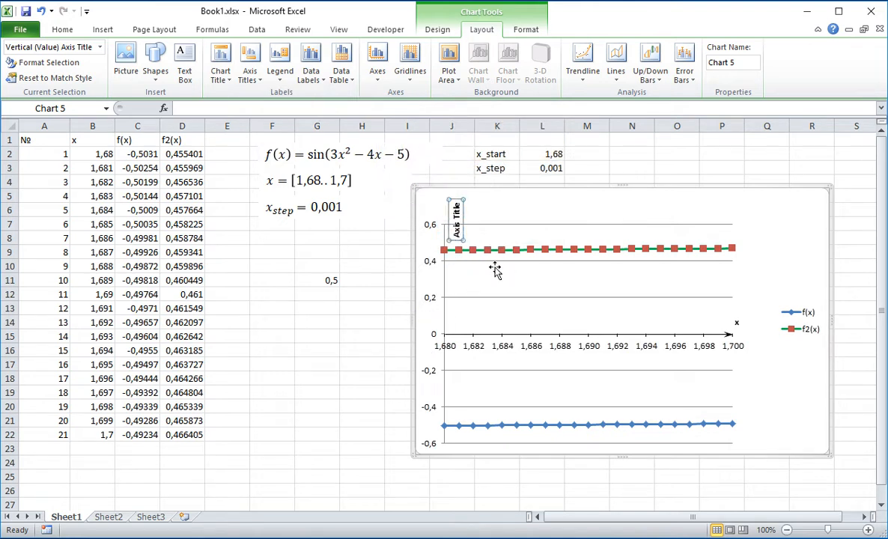
# Set the text direction of the vertical axis title to Horizontal and finish formatting the title.
pyautogui.rightClick(461, 210)
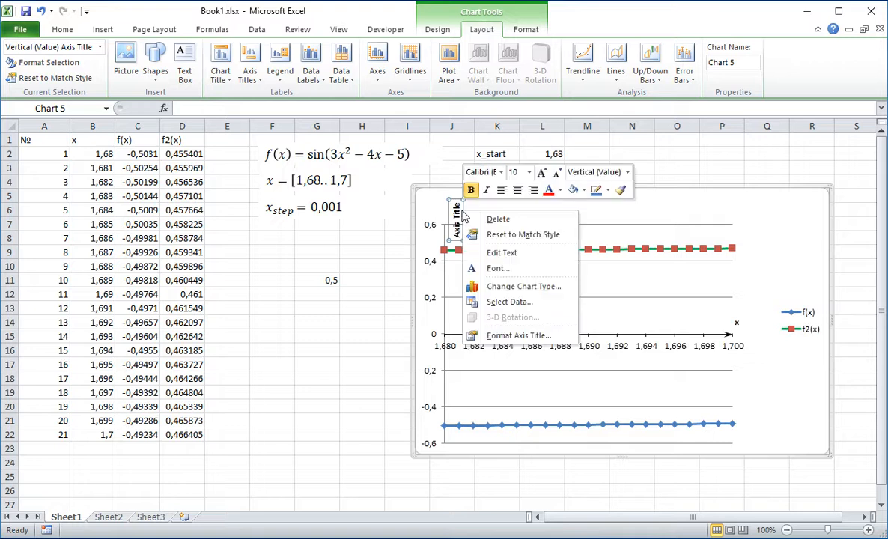
pyautogui.click(535, 337)
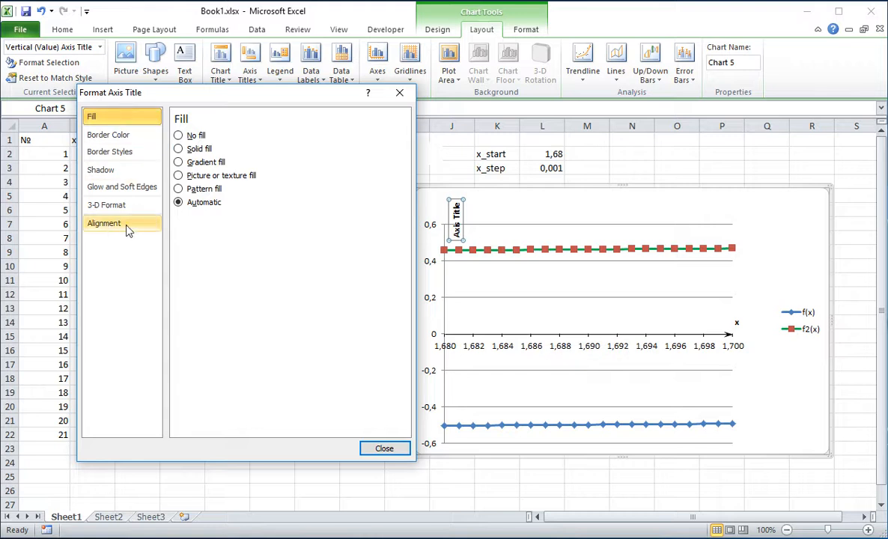
pyautogui.click(103, 225)
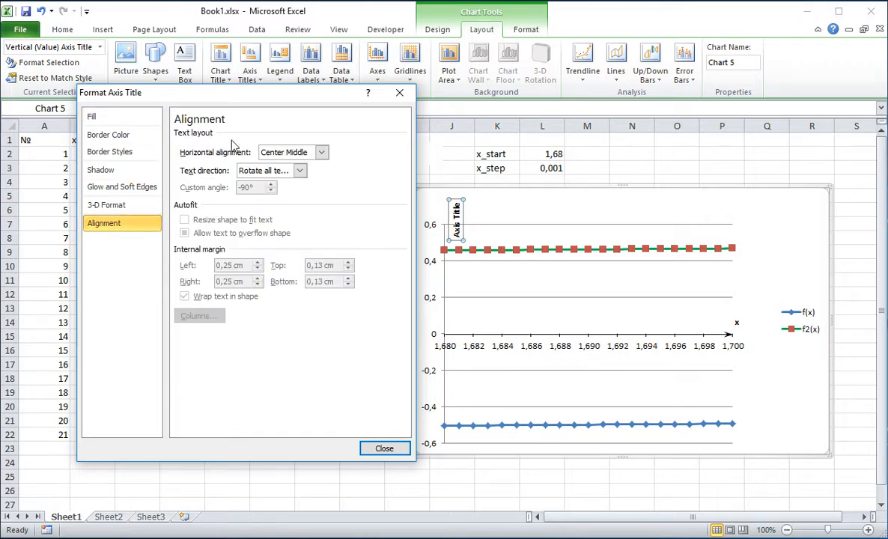
pyautogui.click(300, 171)
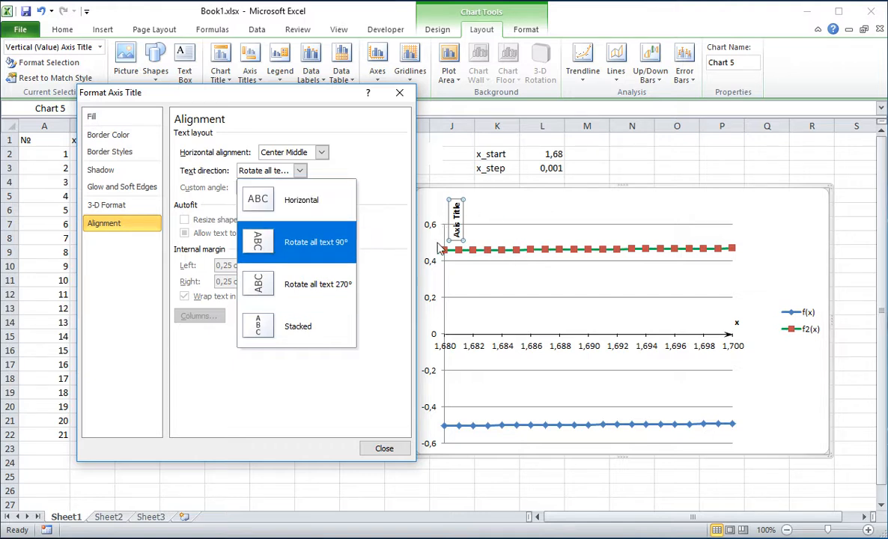
pyautogui.click(291, 209)
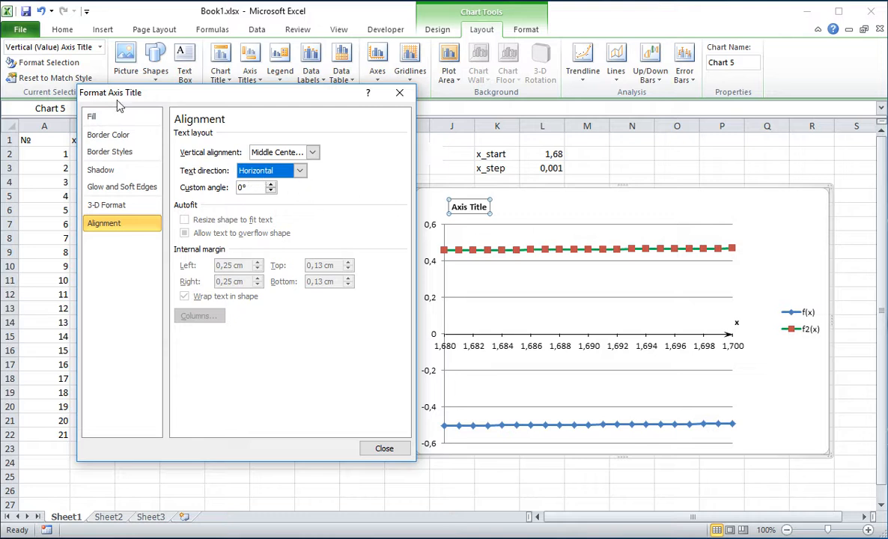
pyautogui.click(93, 118)
pyautogui.click(105, 136)
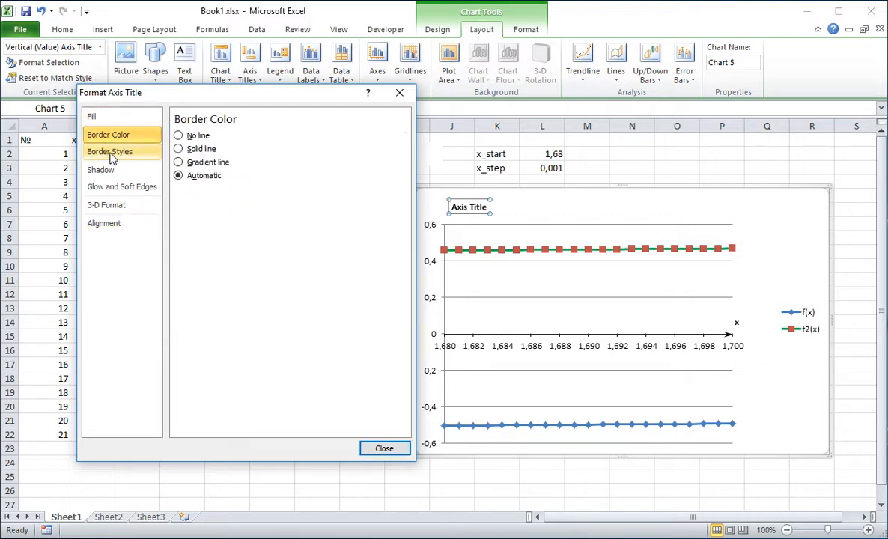
pyautogui.click(111, 152)
pyautogui.click(114, 170)
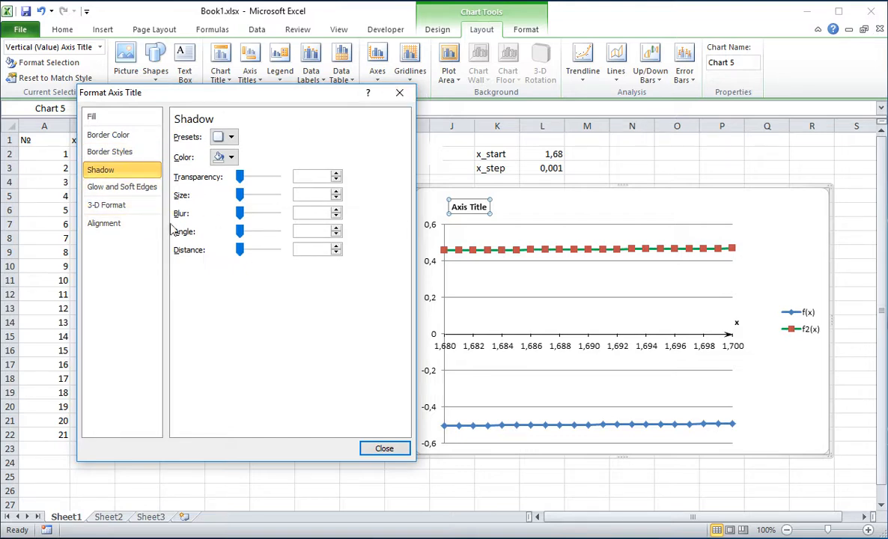
pyautogui.click(399, 92)
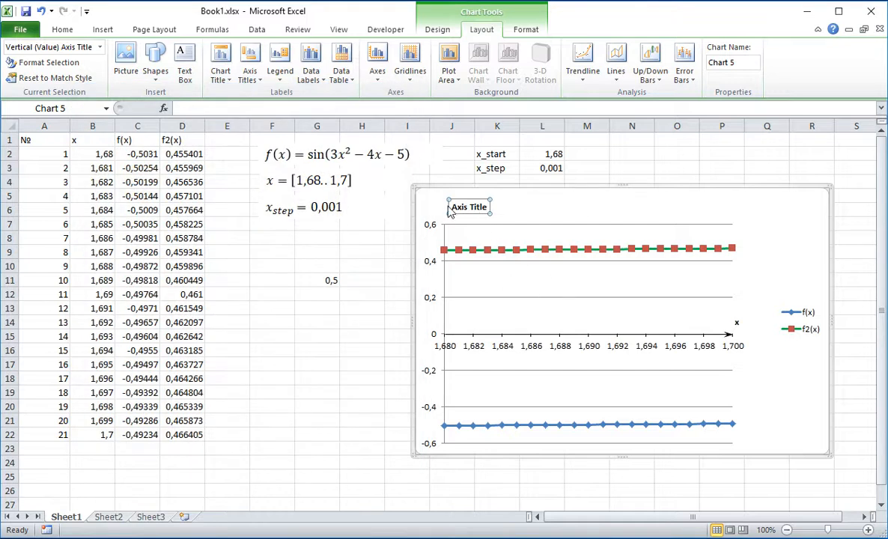
# Change the vertical axis title text to "f(x)", place it directly above the vertical axis, and leave the chart.
pyautogui.moveTo(453, 206); pyautogui.dragTo(487, 206)
pyautogui.write('y')
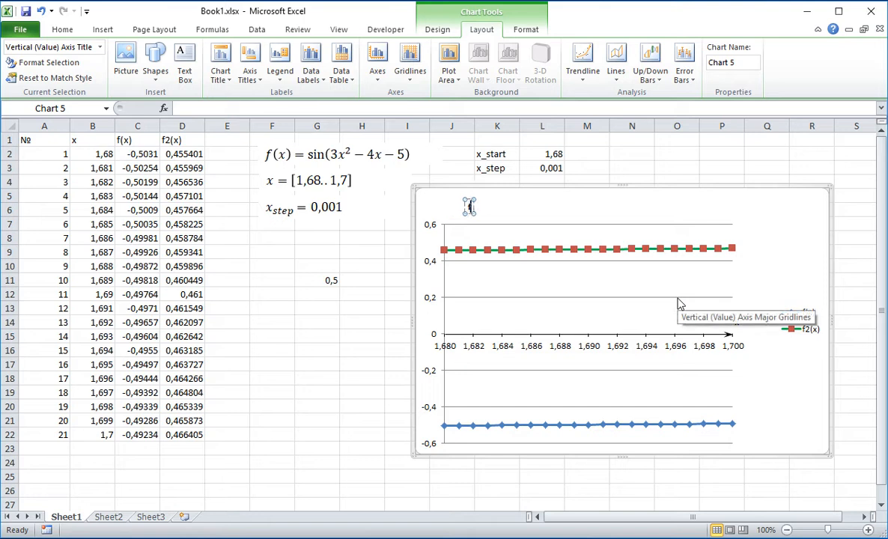
pyautogui.write('(x)')
pyautogui.moveTo(473, 201); pyautogui.dragTo(439, 207)
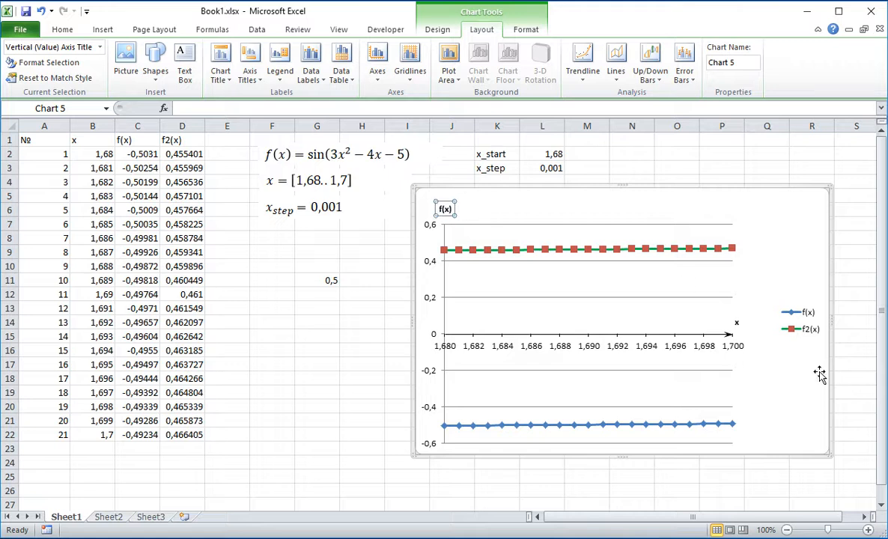
pyautogui.click(847, 361)
pyautogui.click(315, 373)
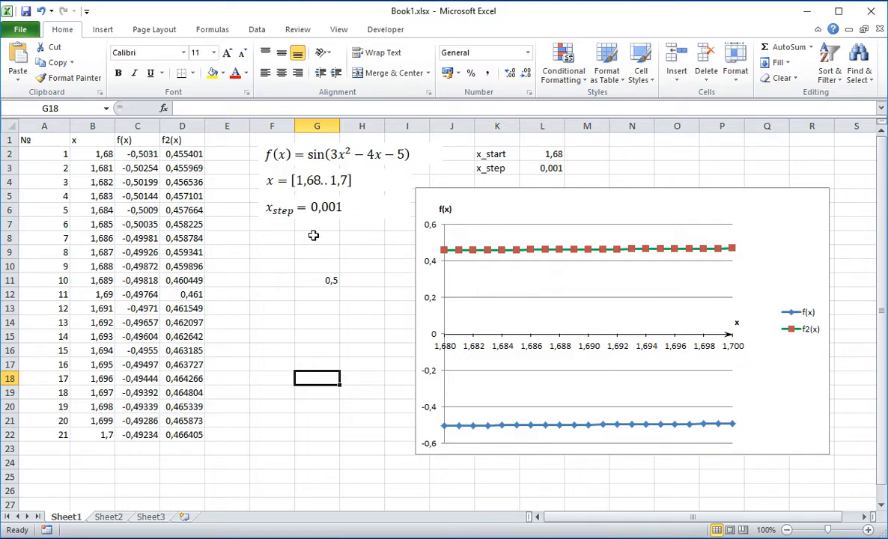
# Extend the f2(x) formula in D2 to subtract 0,2, giving =SIN(POWER(B2;2)-4*B2-Sheet2!A$2)-0,2.
pyautogui.click(183, 154)
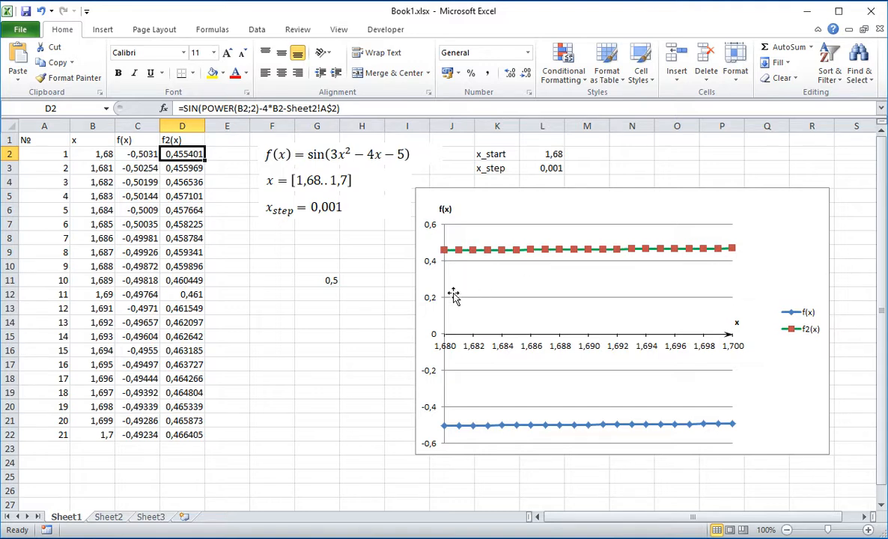
pyautogui.press('F2')
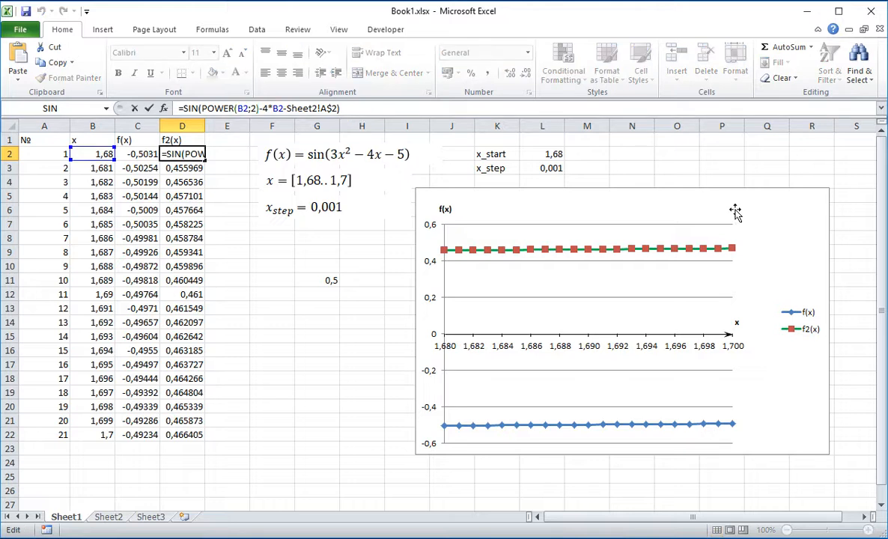
pyautogui.write('-')
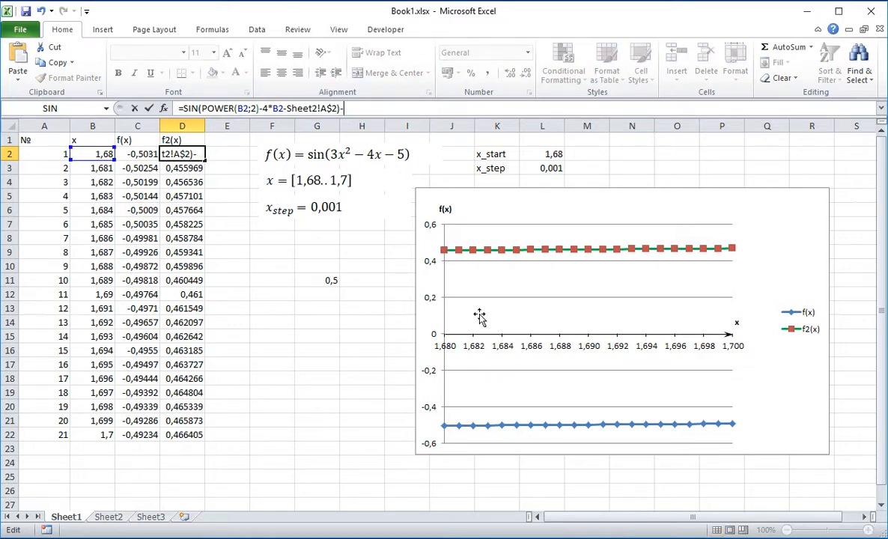
pyautogui.write('0,2')
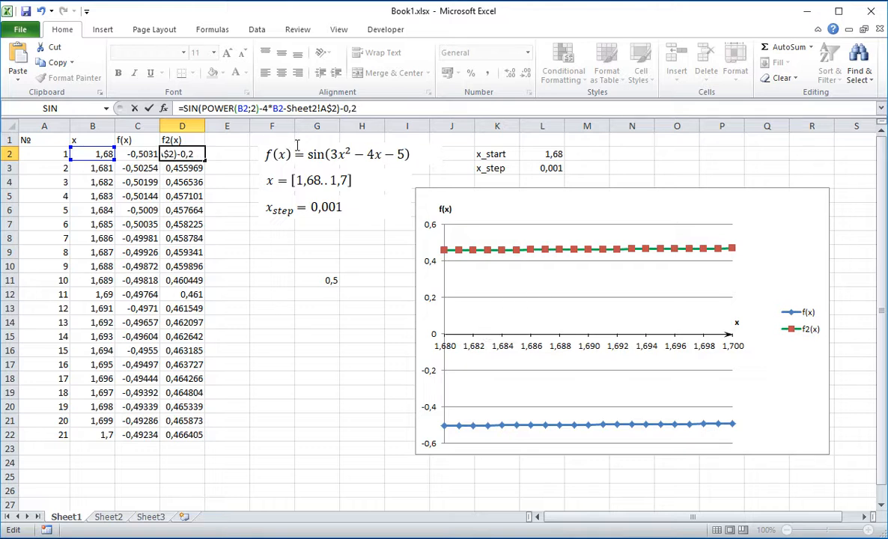
pyautogui.press('Return')
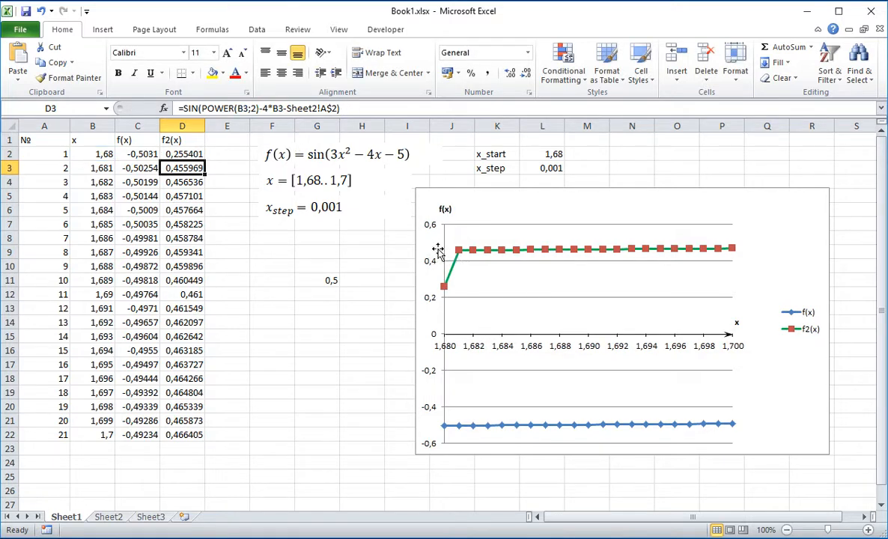
# Fill the updated f2(x) formula from D2 down to D22 and save the workbook.
pyautogui.click(183, 153)
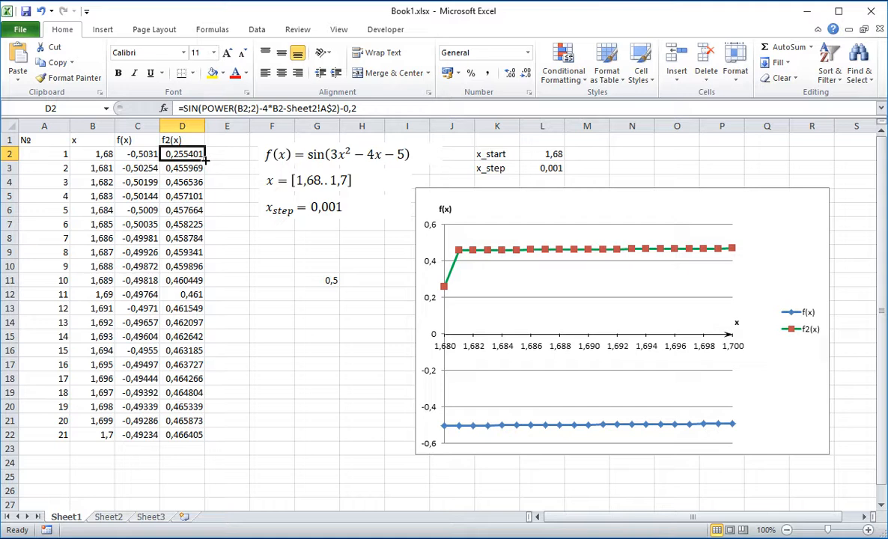
pyautogui.moveTo(204, 161); pyautogui.dragTo(185, 442)
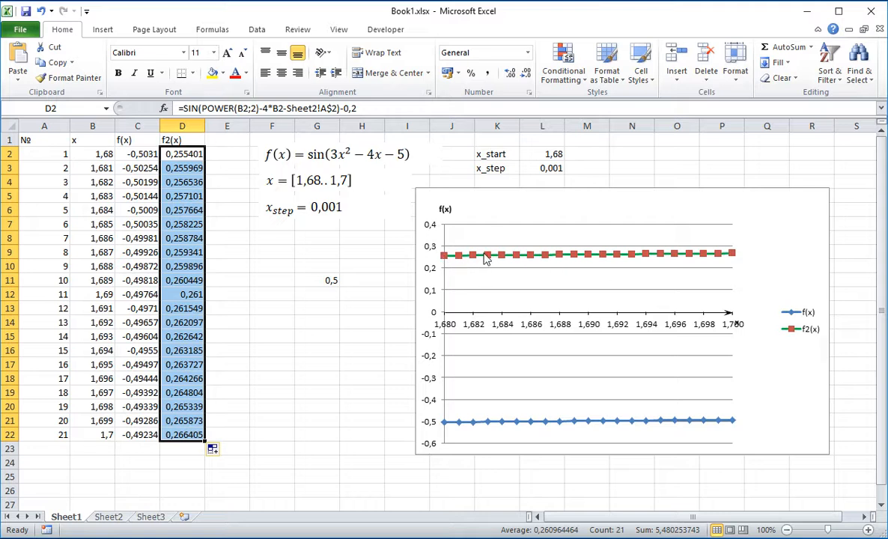
pyautogui.click(322, 346)
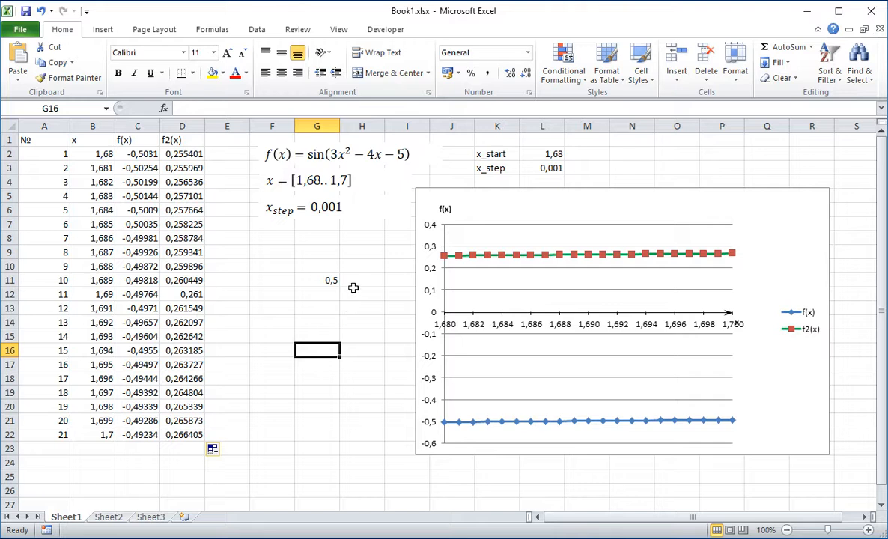
pyautogui.click(24, 13)
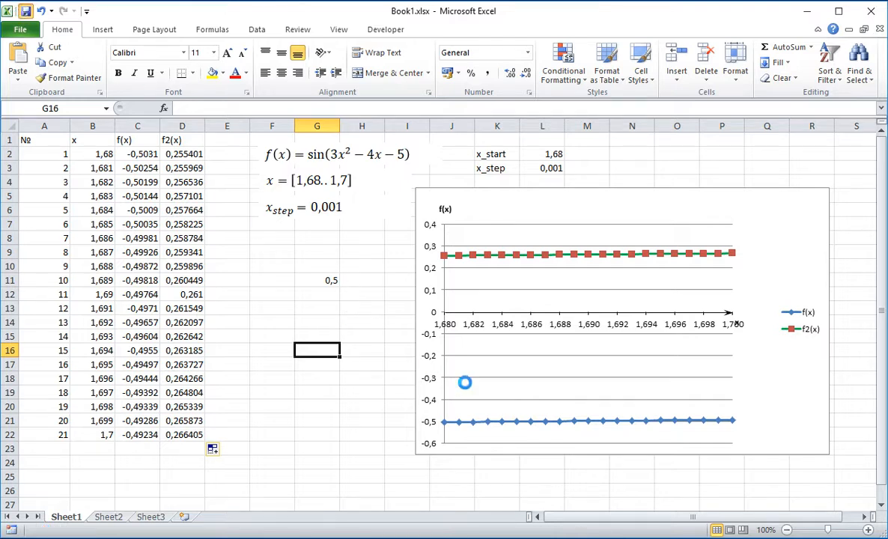